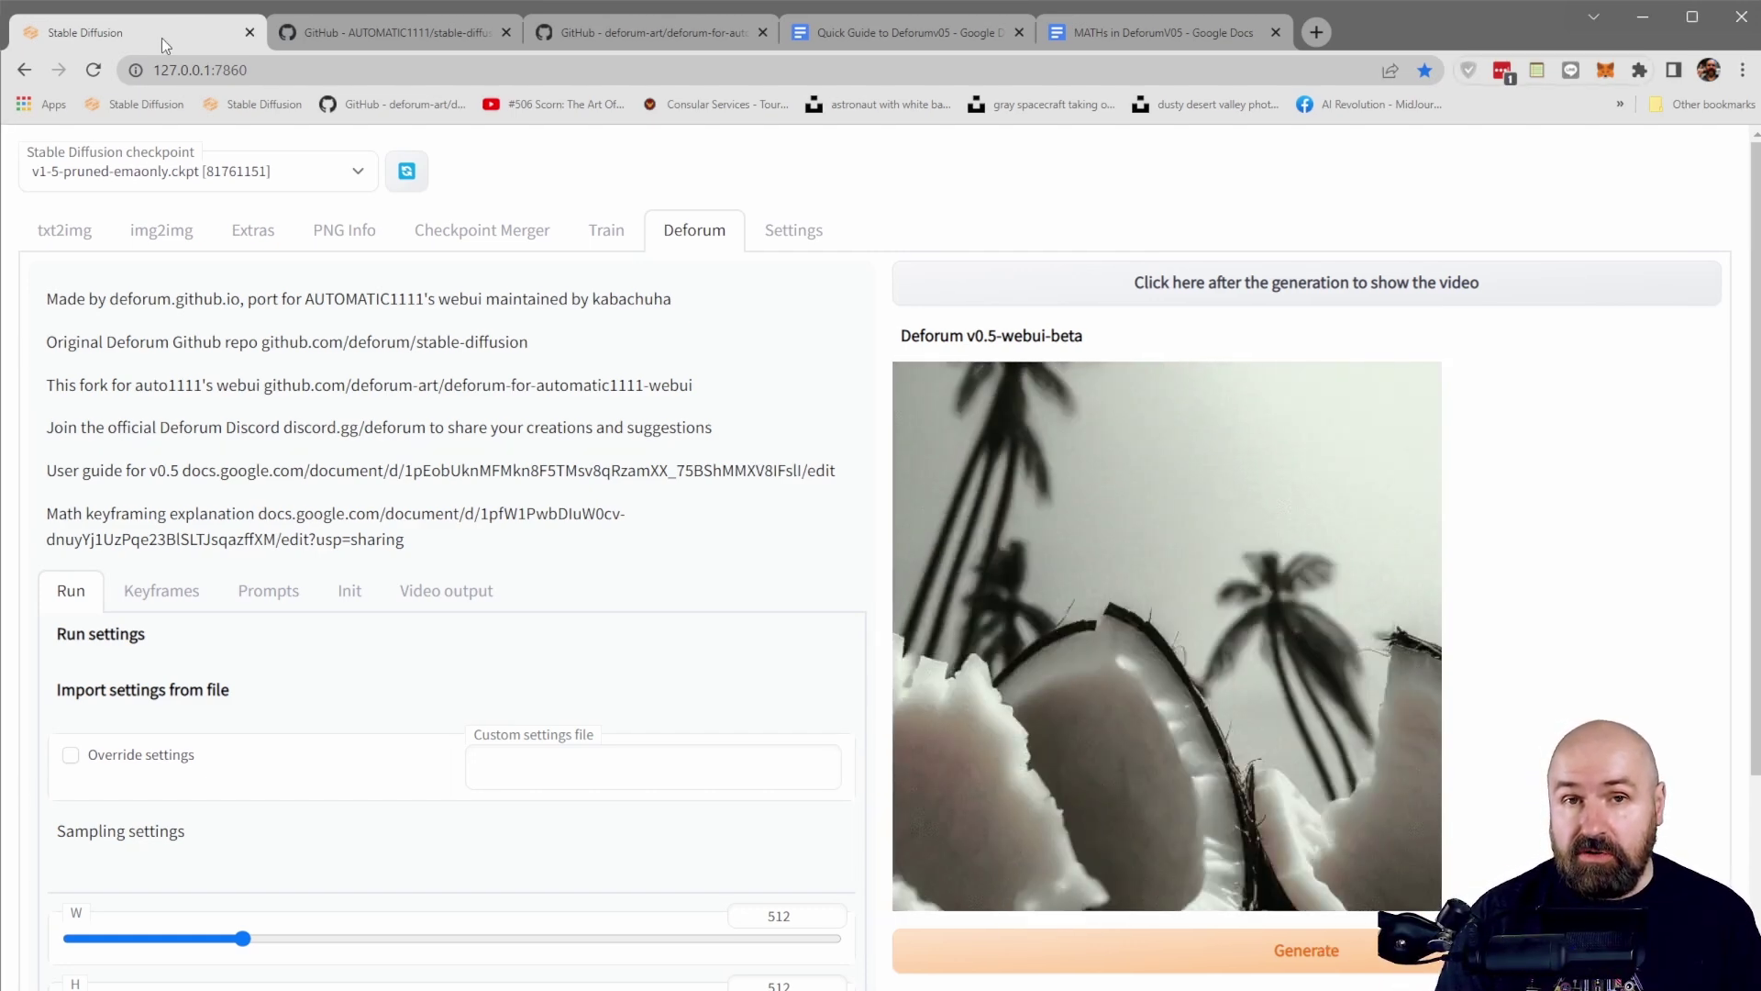
Check the stable-diffusion-webui repository's Code clone and Download ZIP options, then bring up the SDLocal folder
click(328, 28)
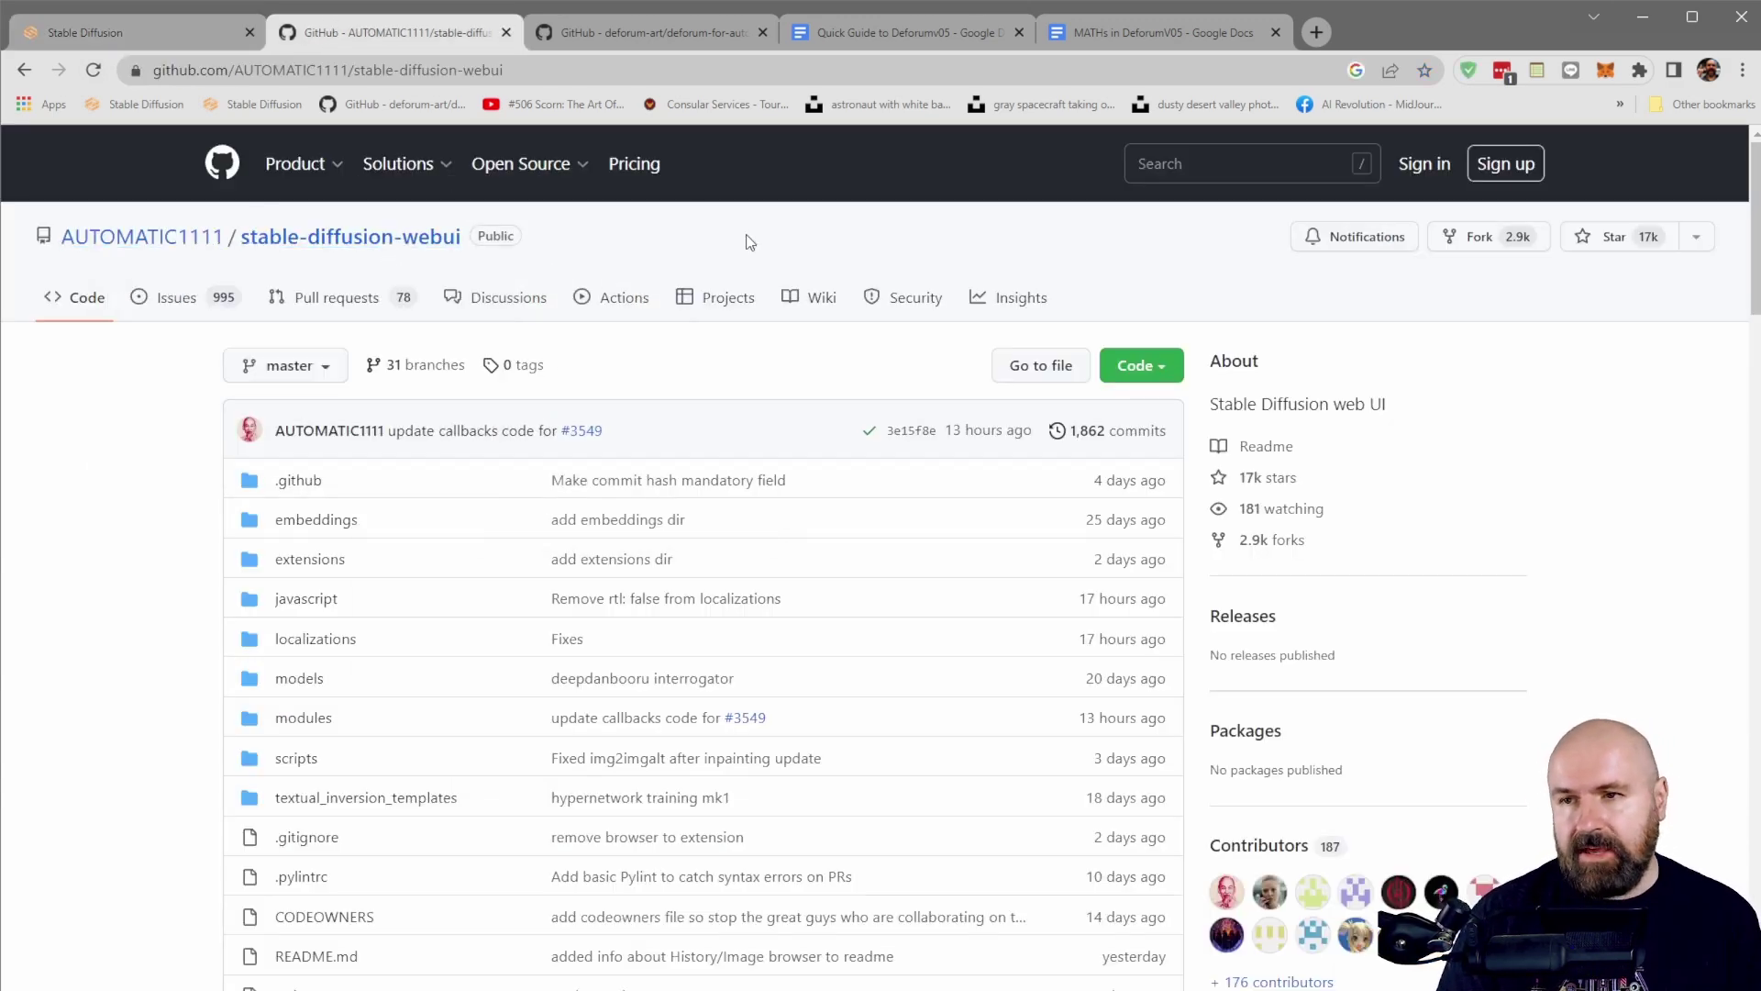
click(1142, 369)
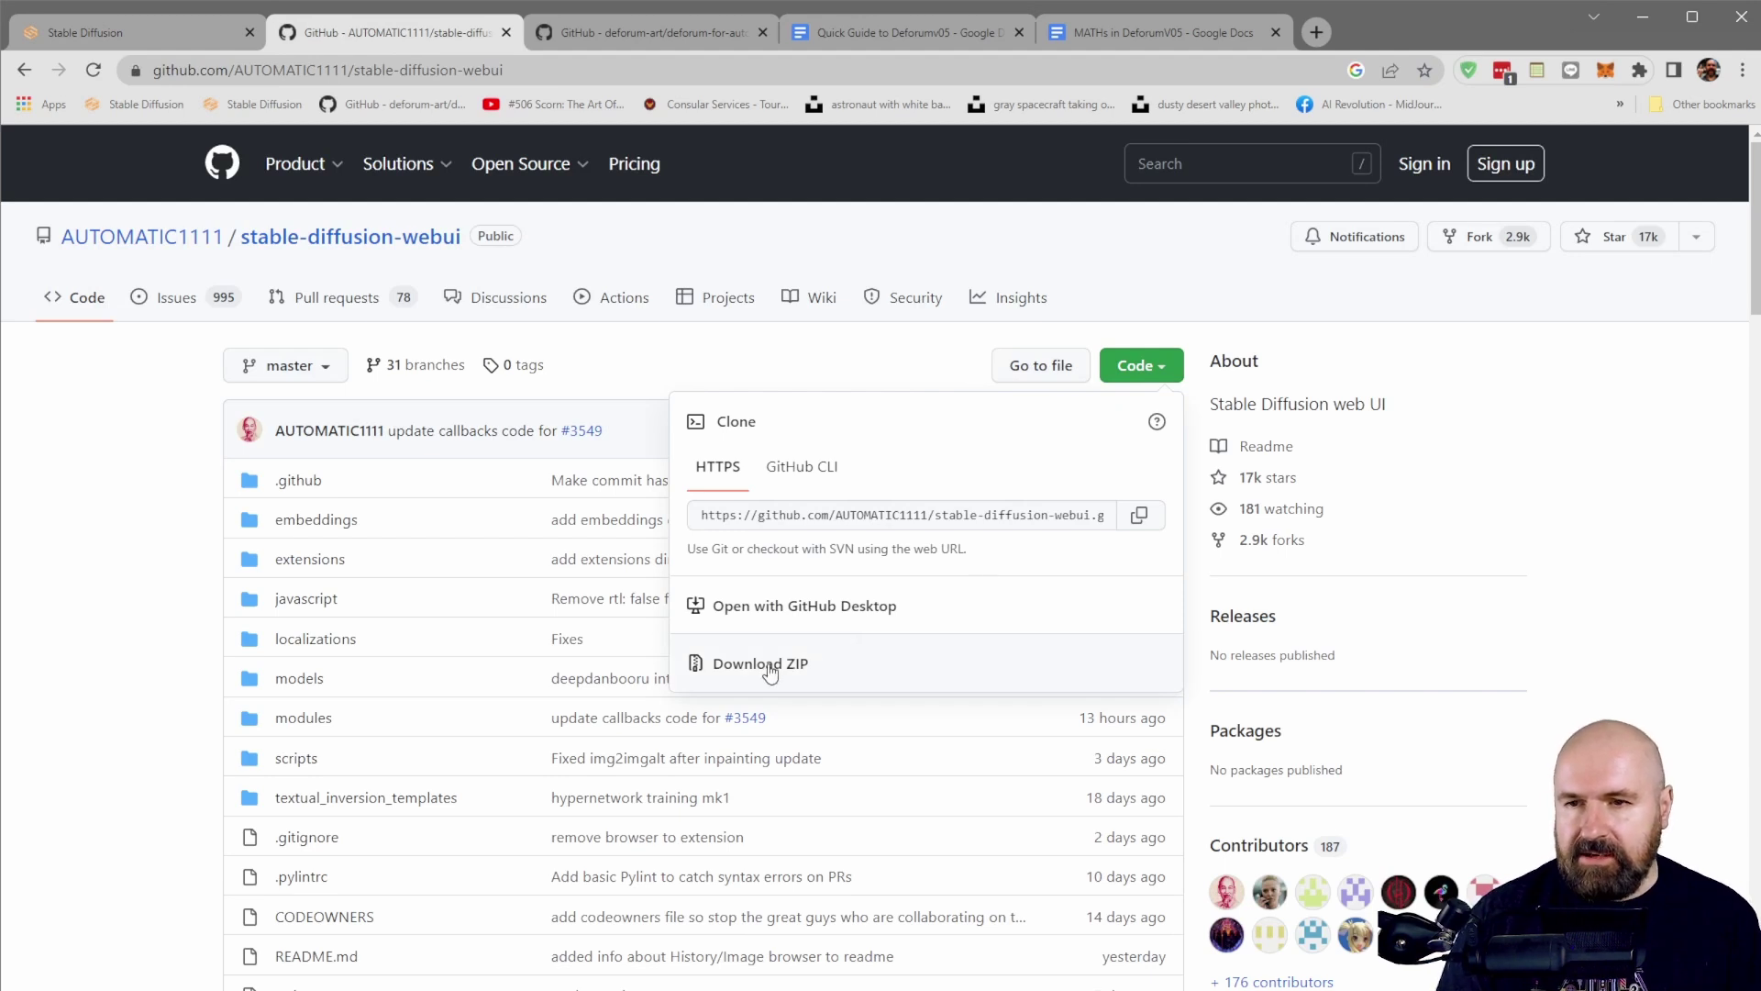
click(820, 364)
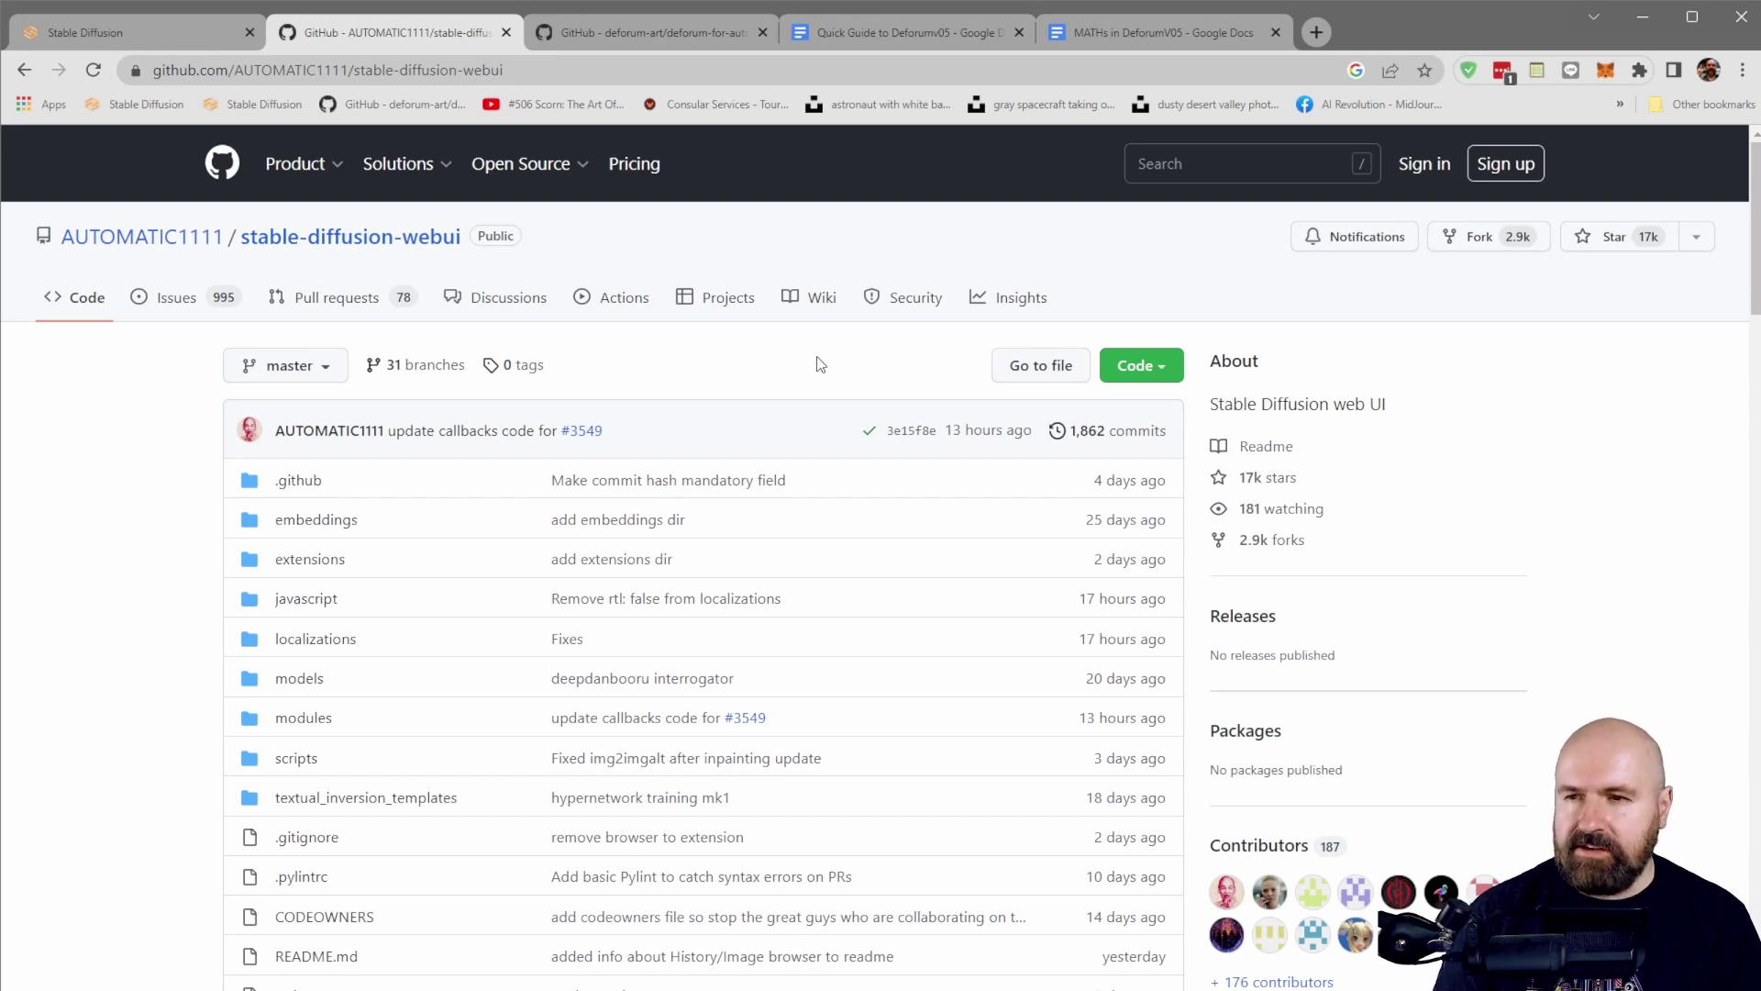
click(1141, 365)
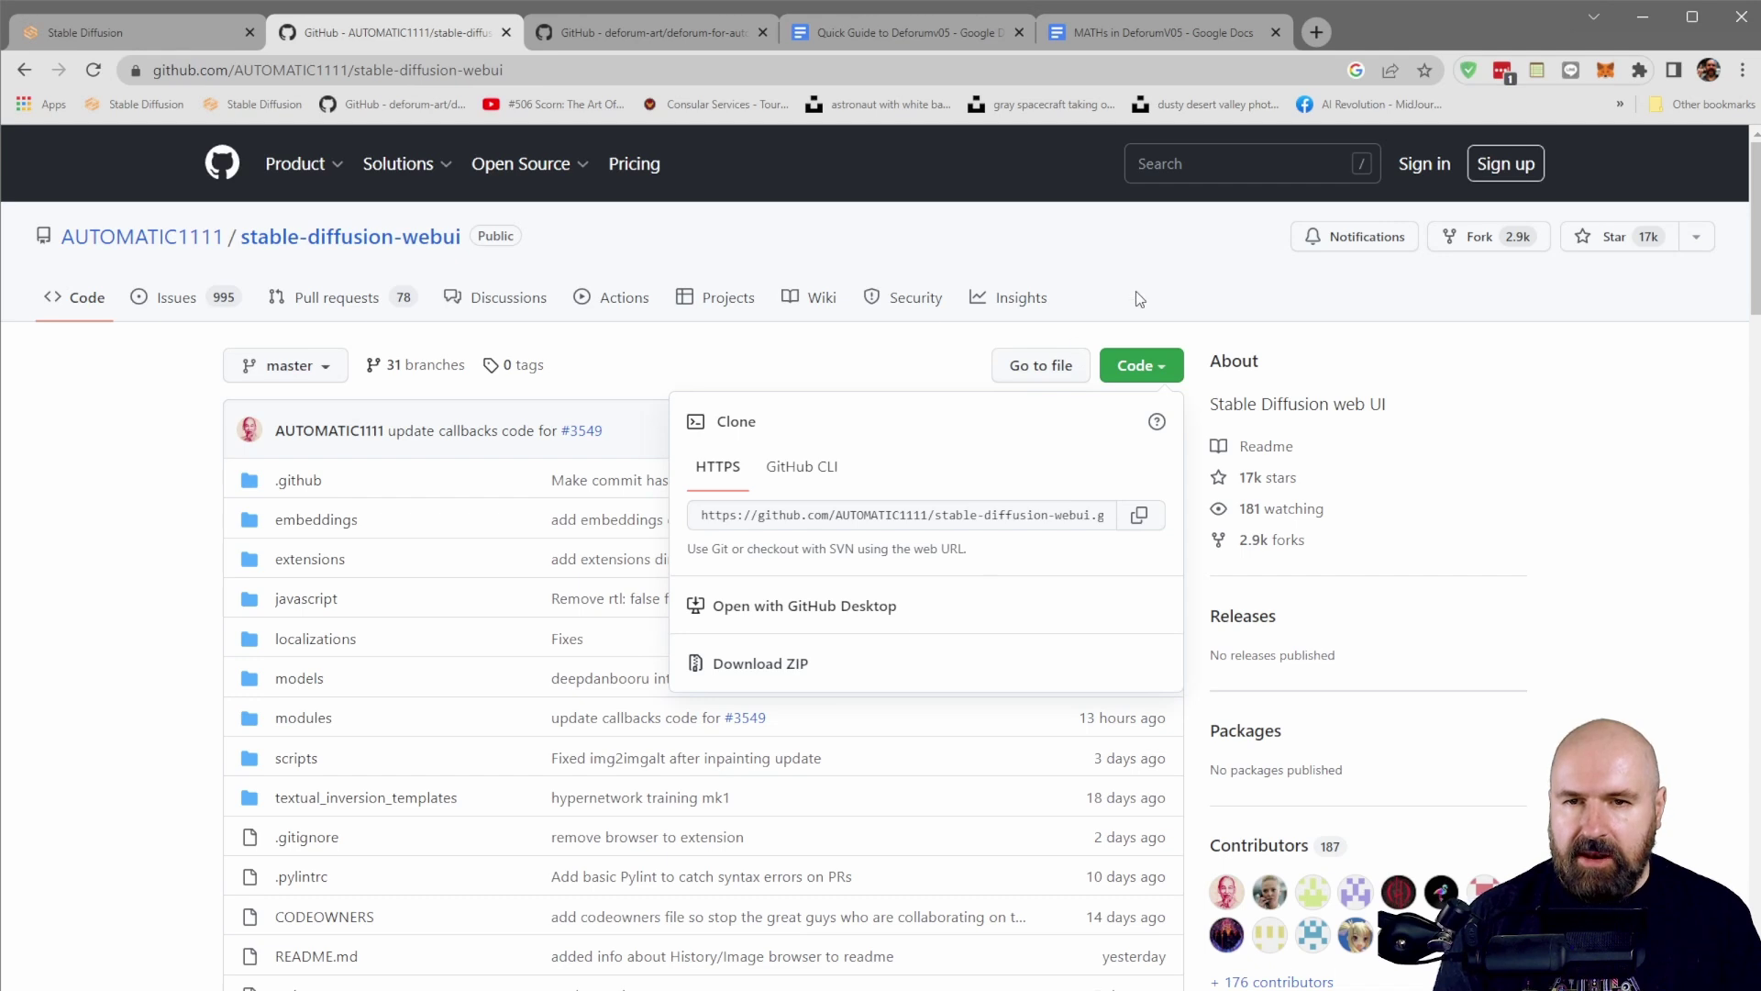
key(alt+Tab)
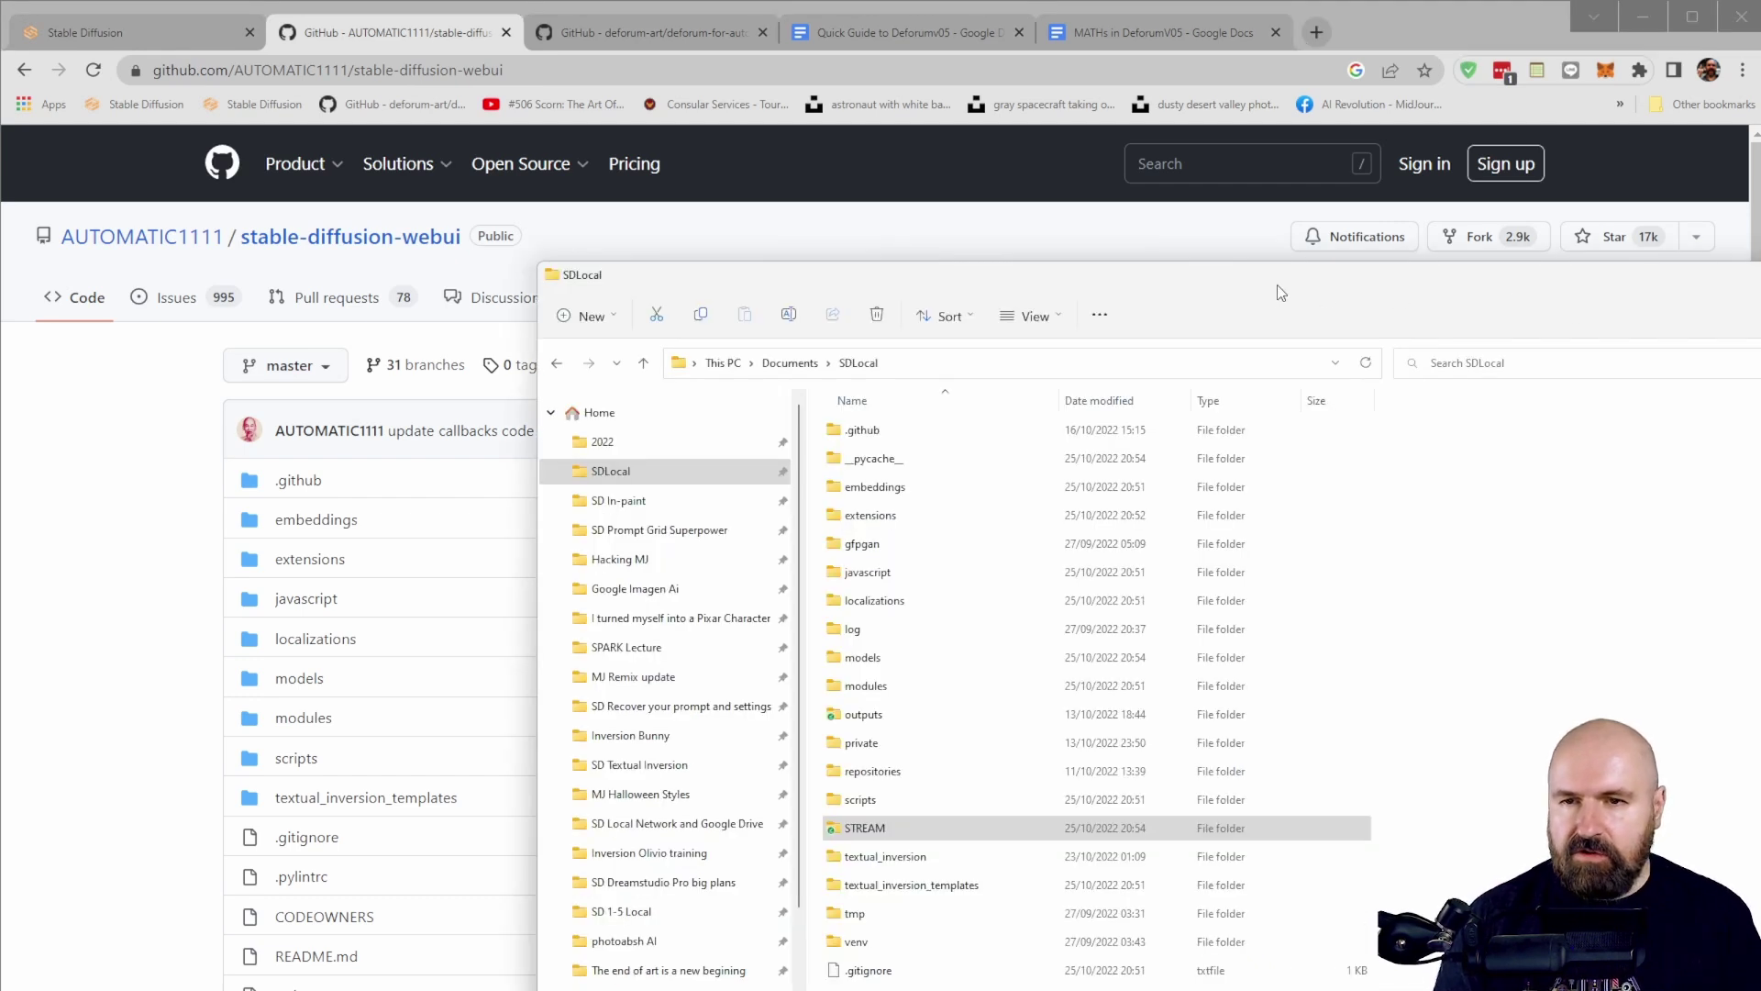
Move the Explorer window, scroll the SDLocal listing and open its extensions folder
drag(1282, 293, 1227, 268)
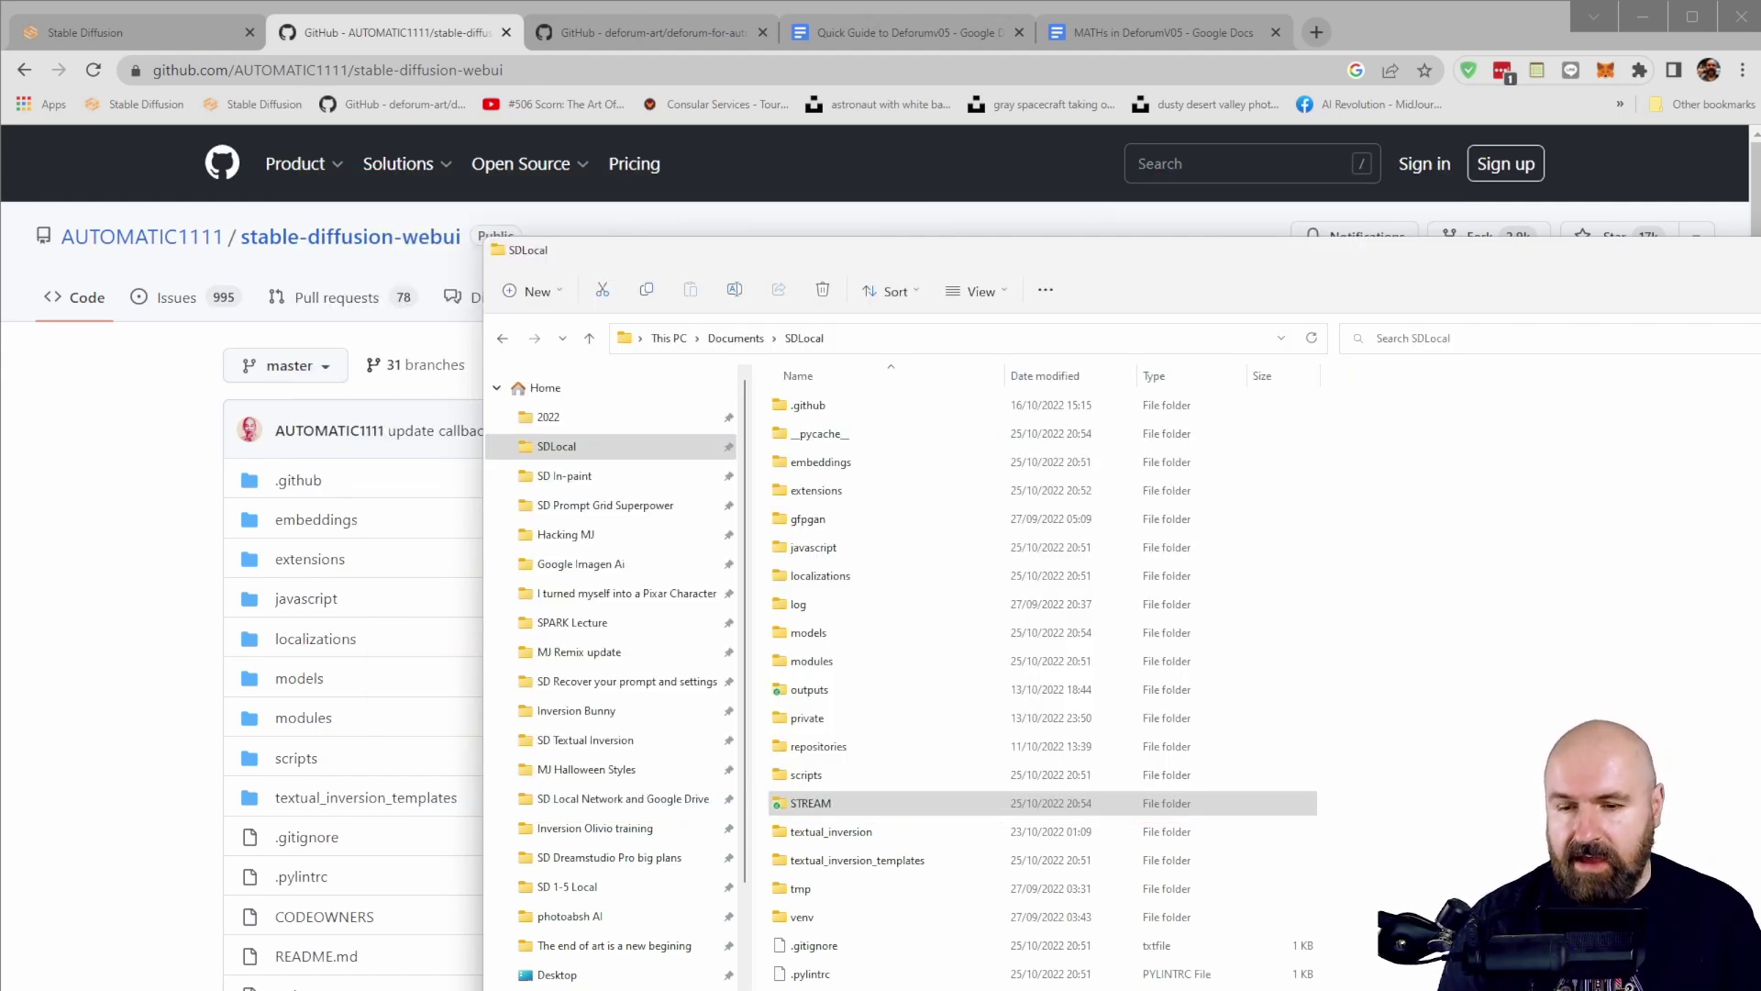
scroll(1130, 918, down, 6)
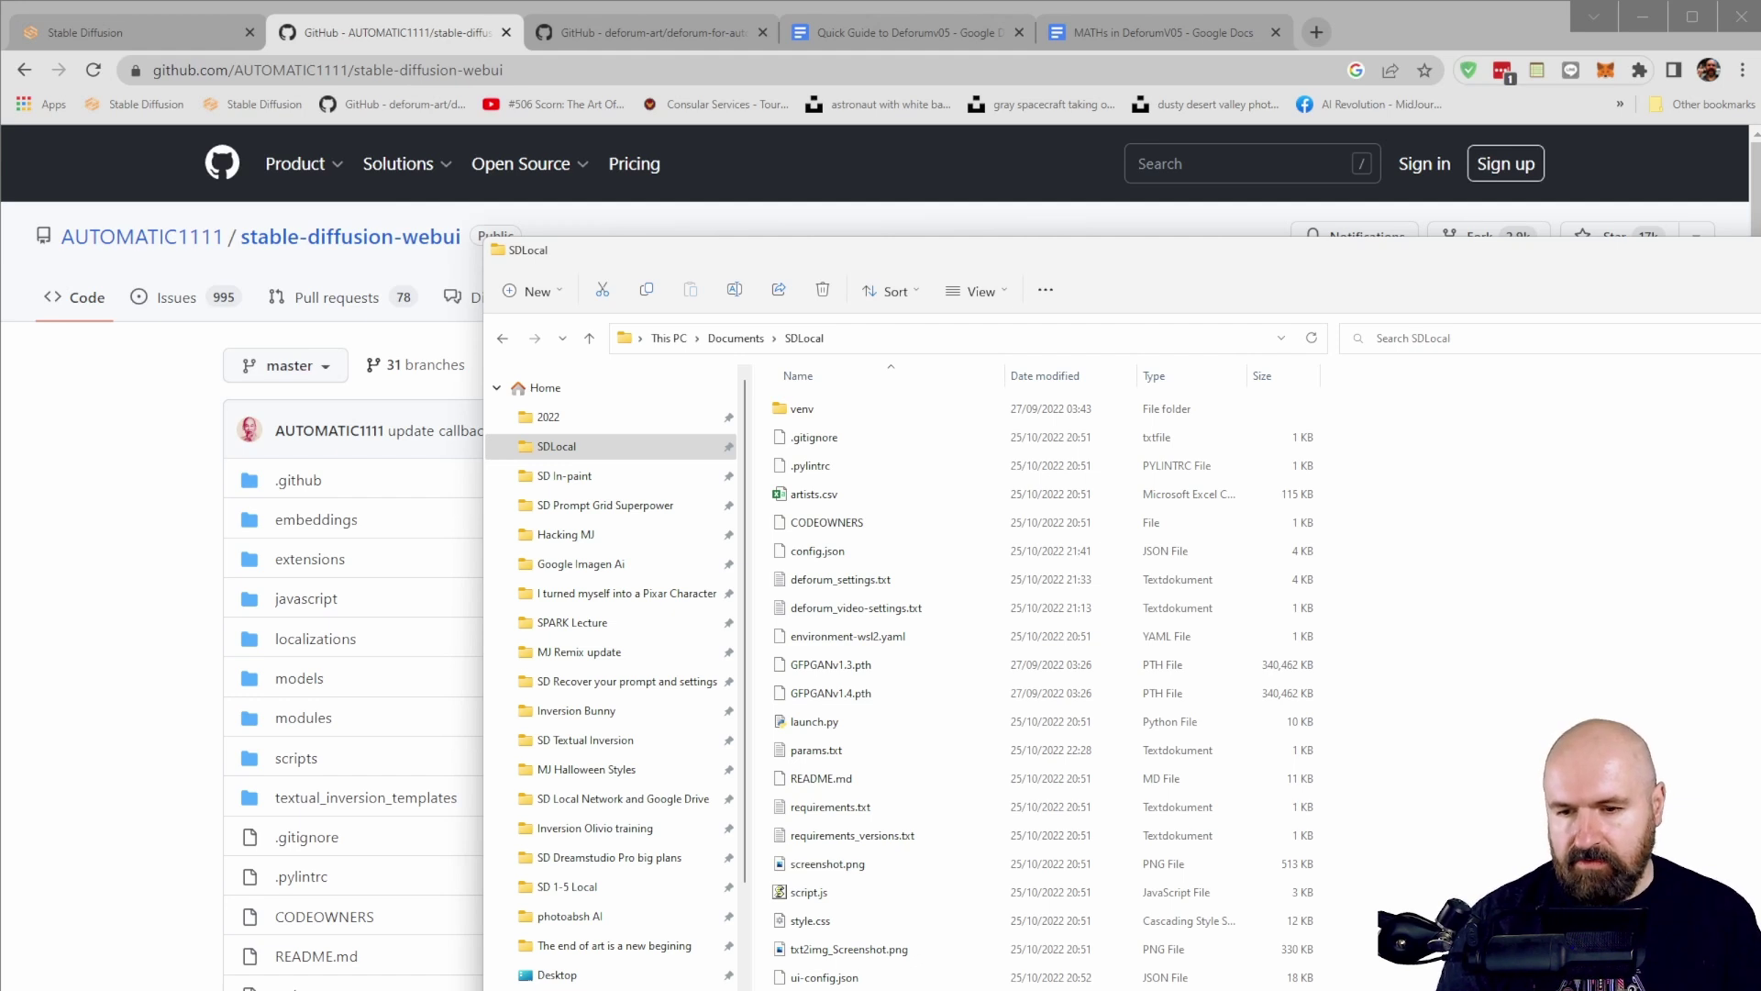
scroll(1036, 679, up, 6)
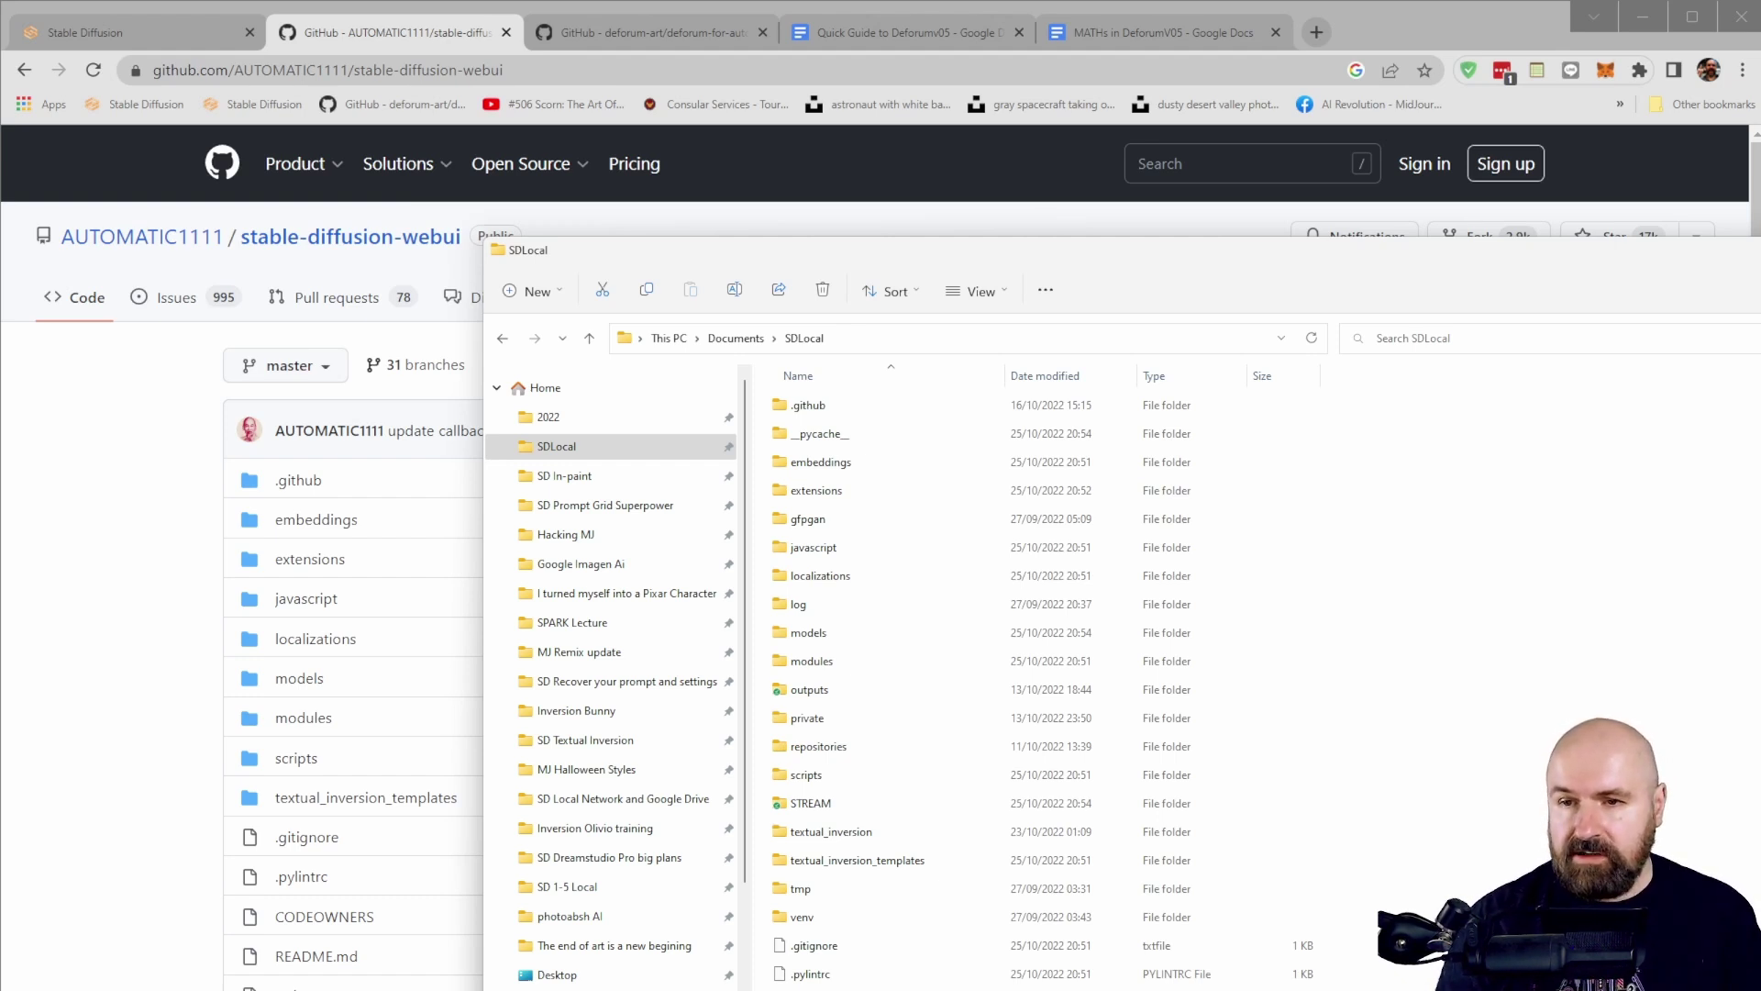
click(830, 491)
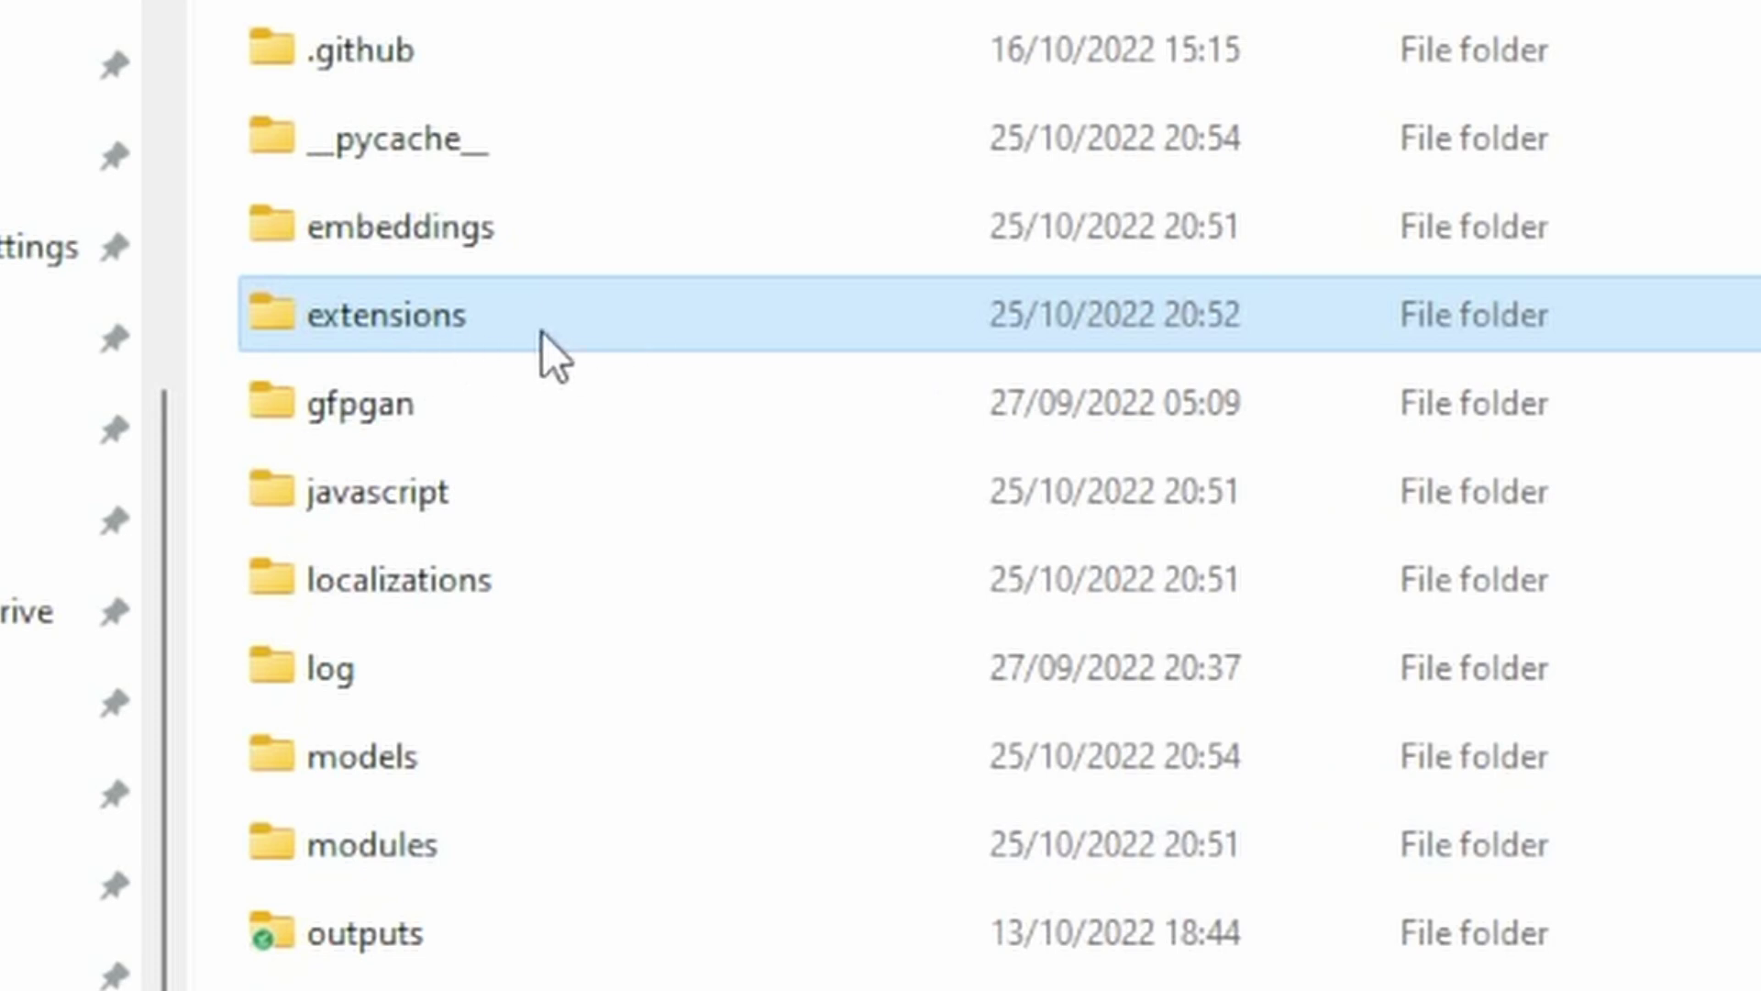
mouse_move(453, 327)
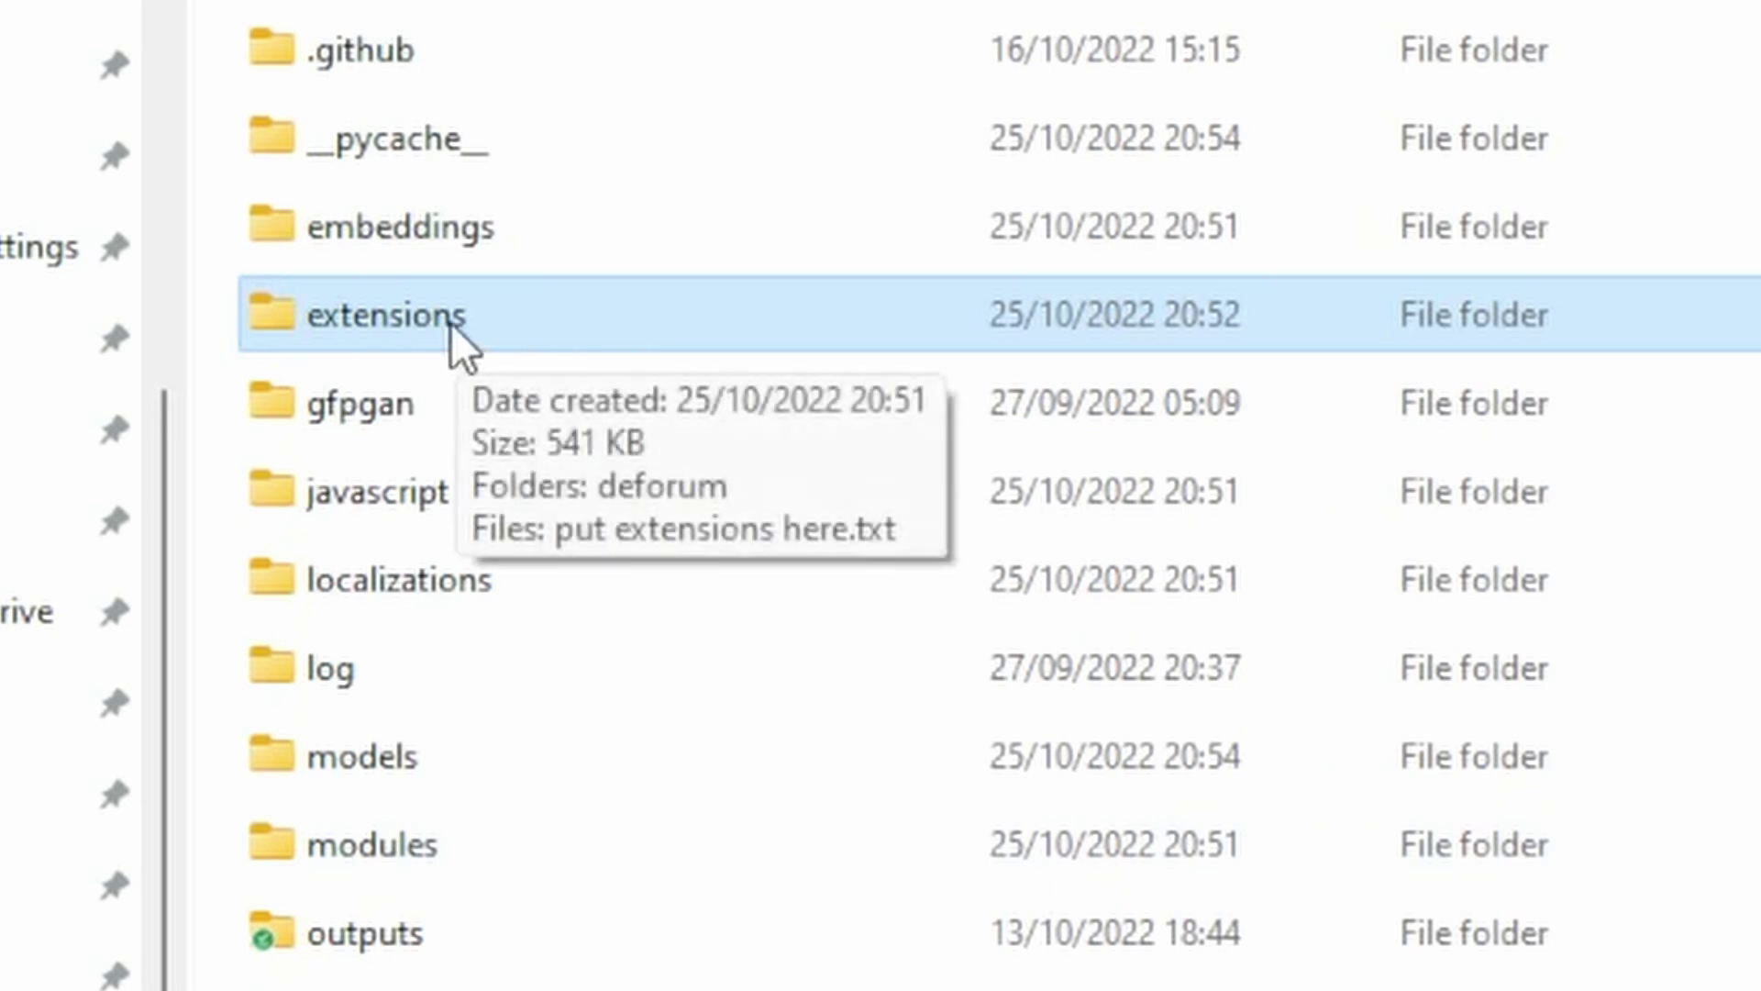
double_click(510, 323)
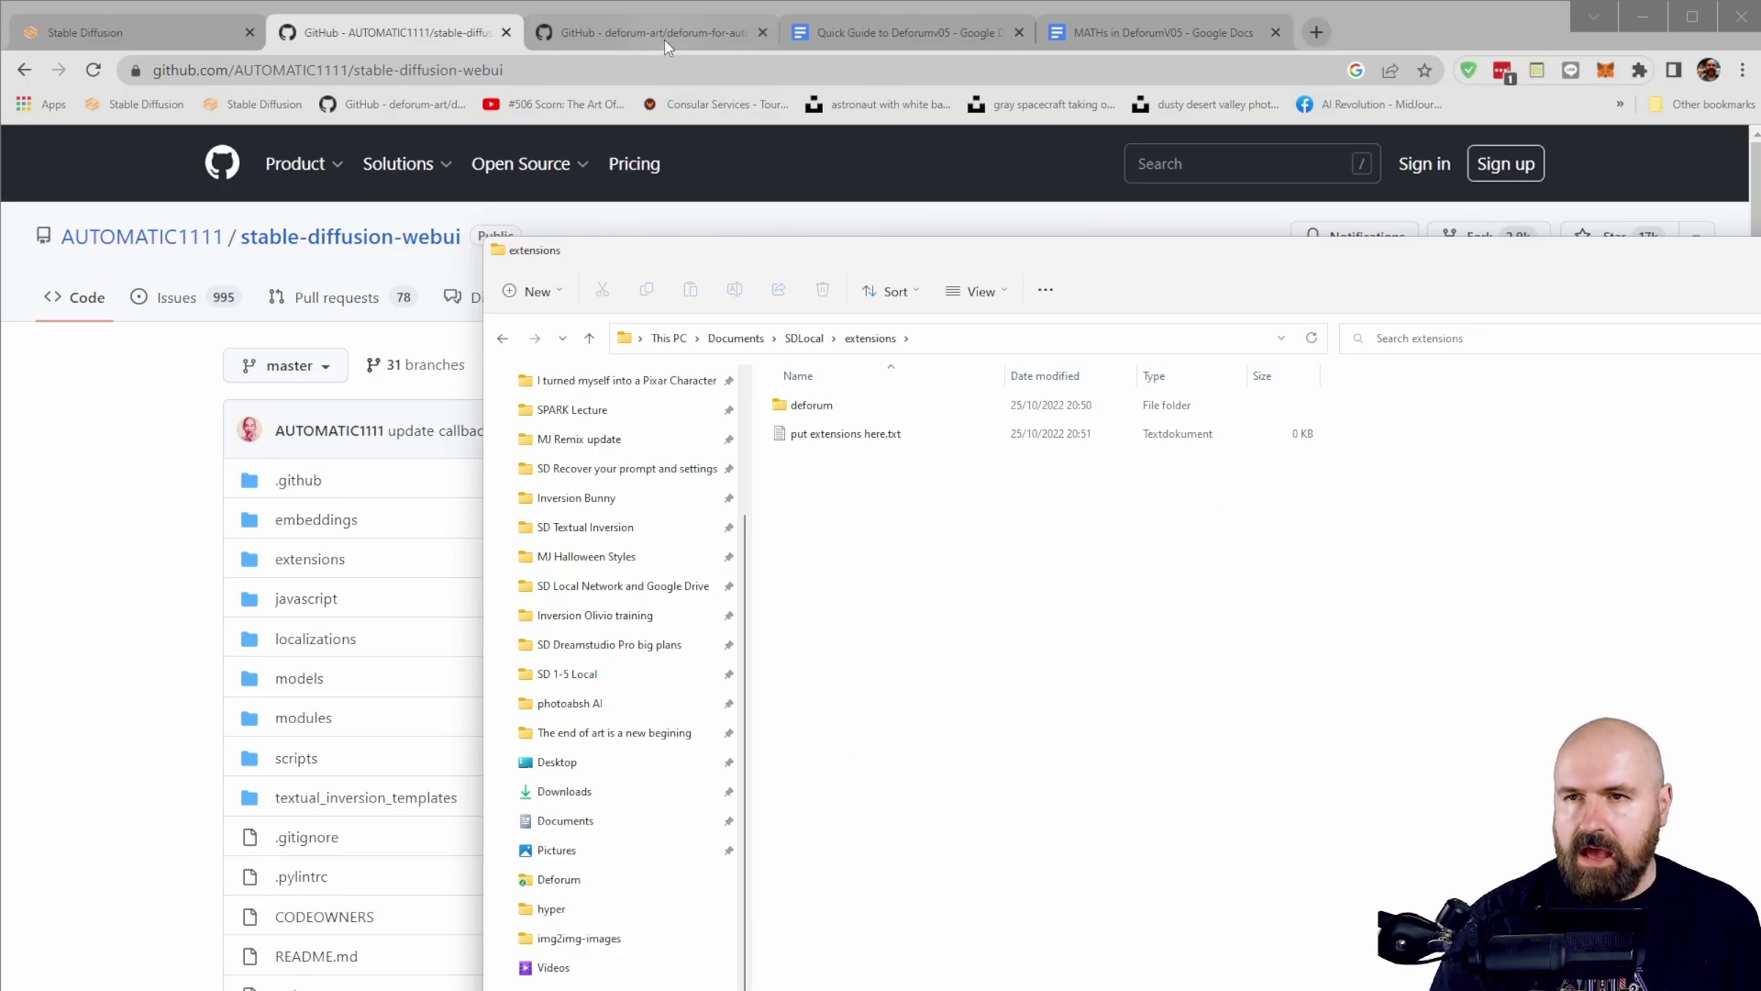
Show the deforum-for-automatic1111-webui repository's download options and widen the Name column of the downloaded ZIP
click(664, 40)
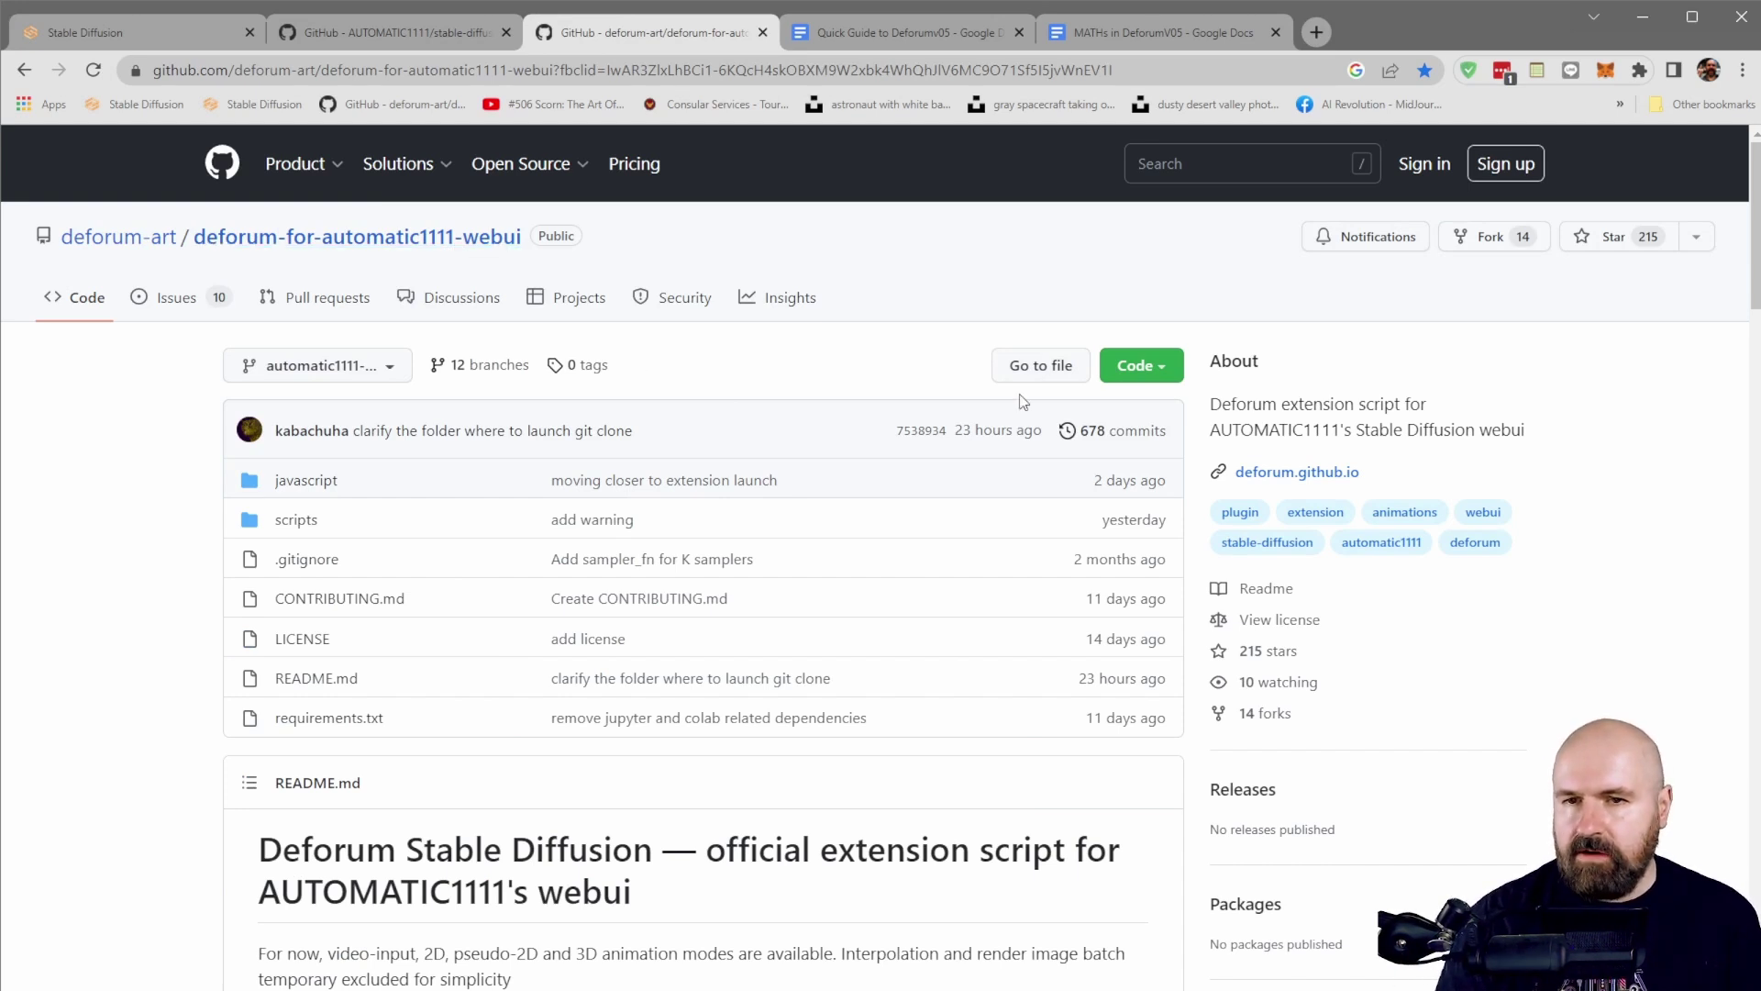
click(1140, 366)
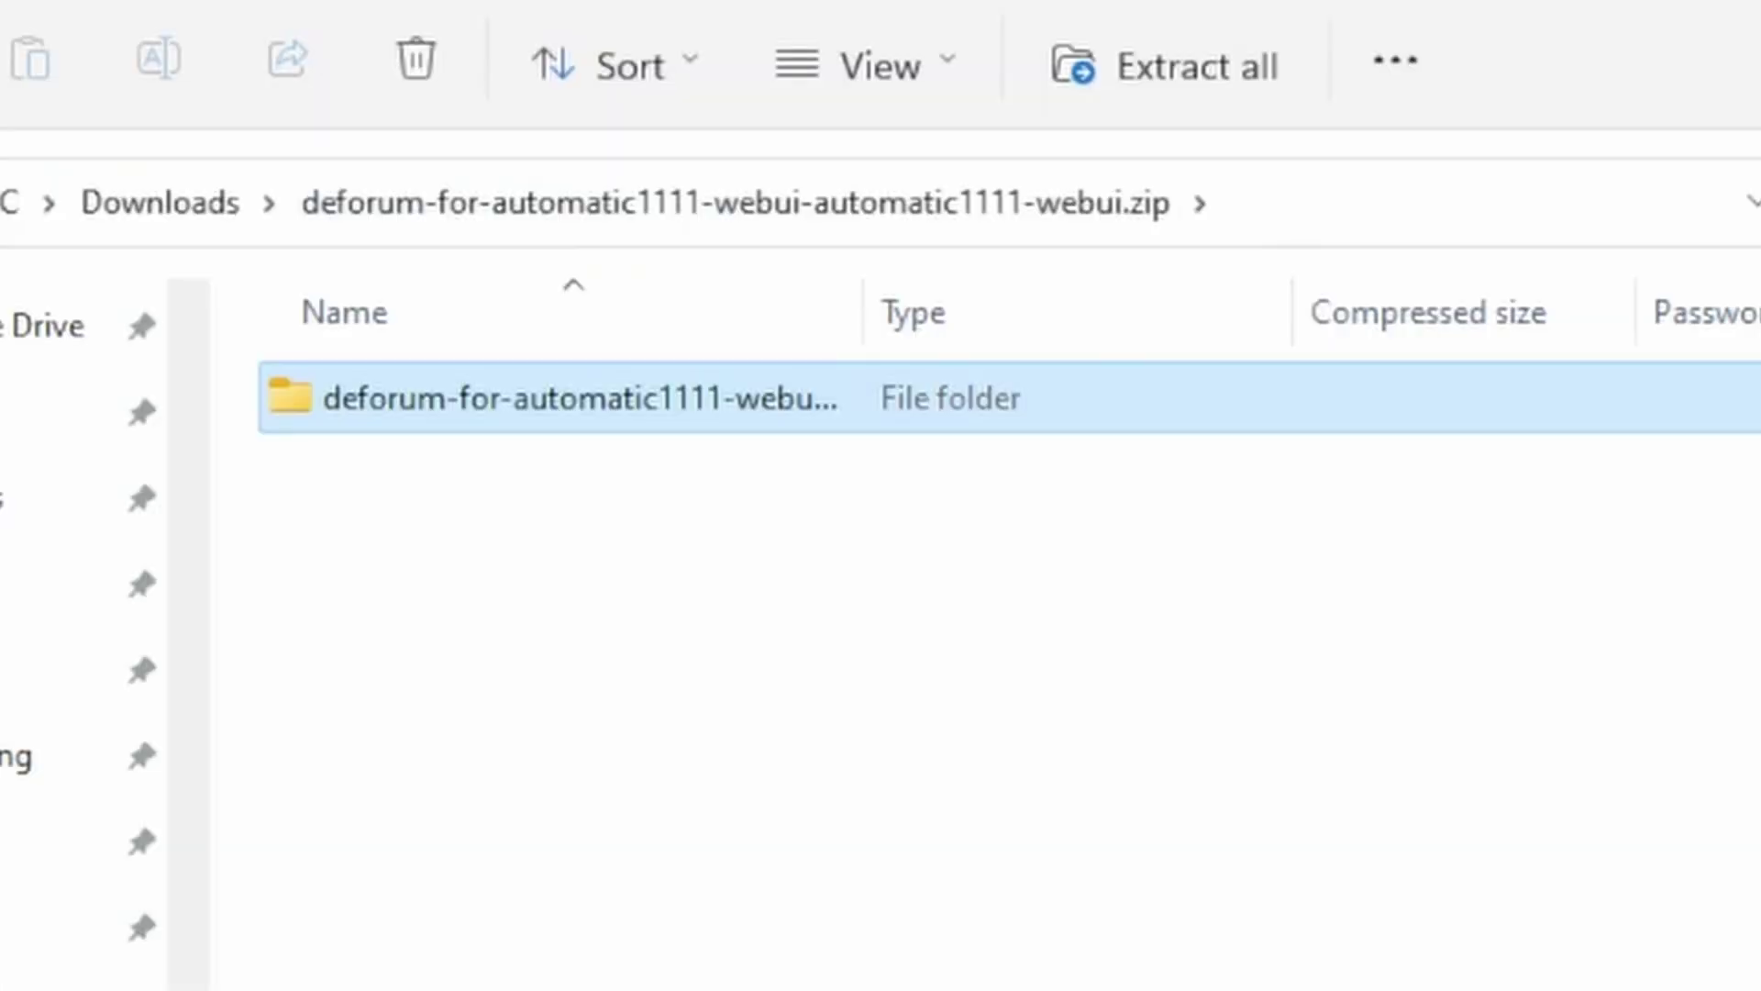
drag(865, 303, 1390, 303)
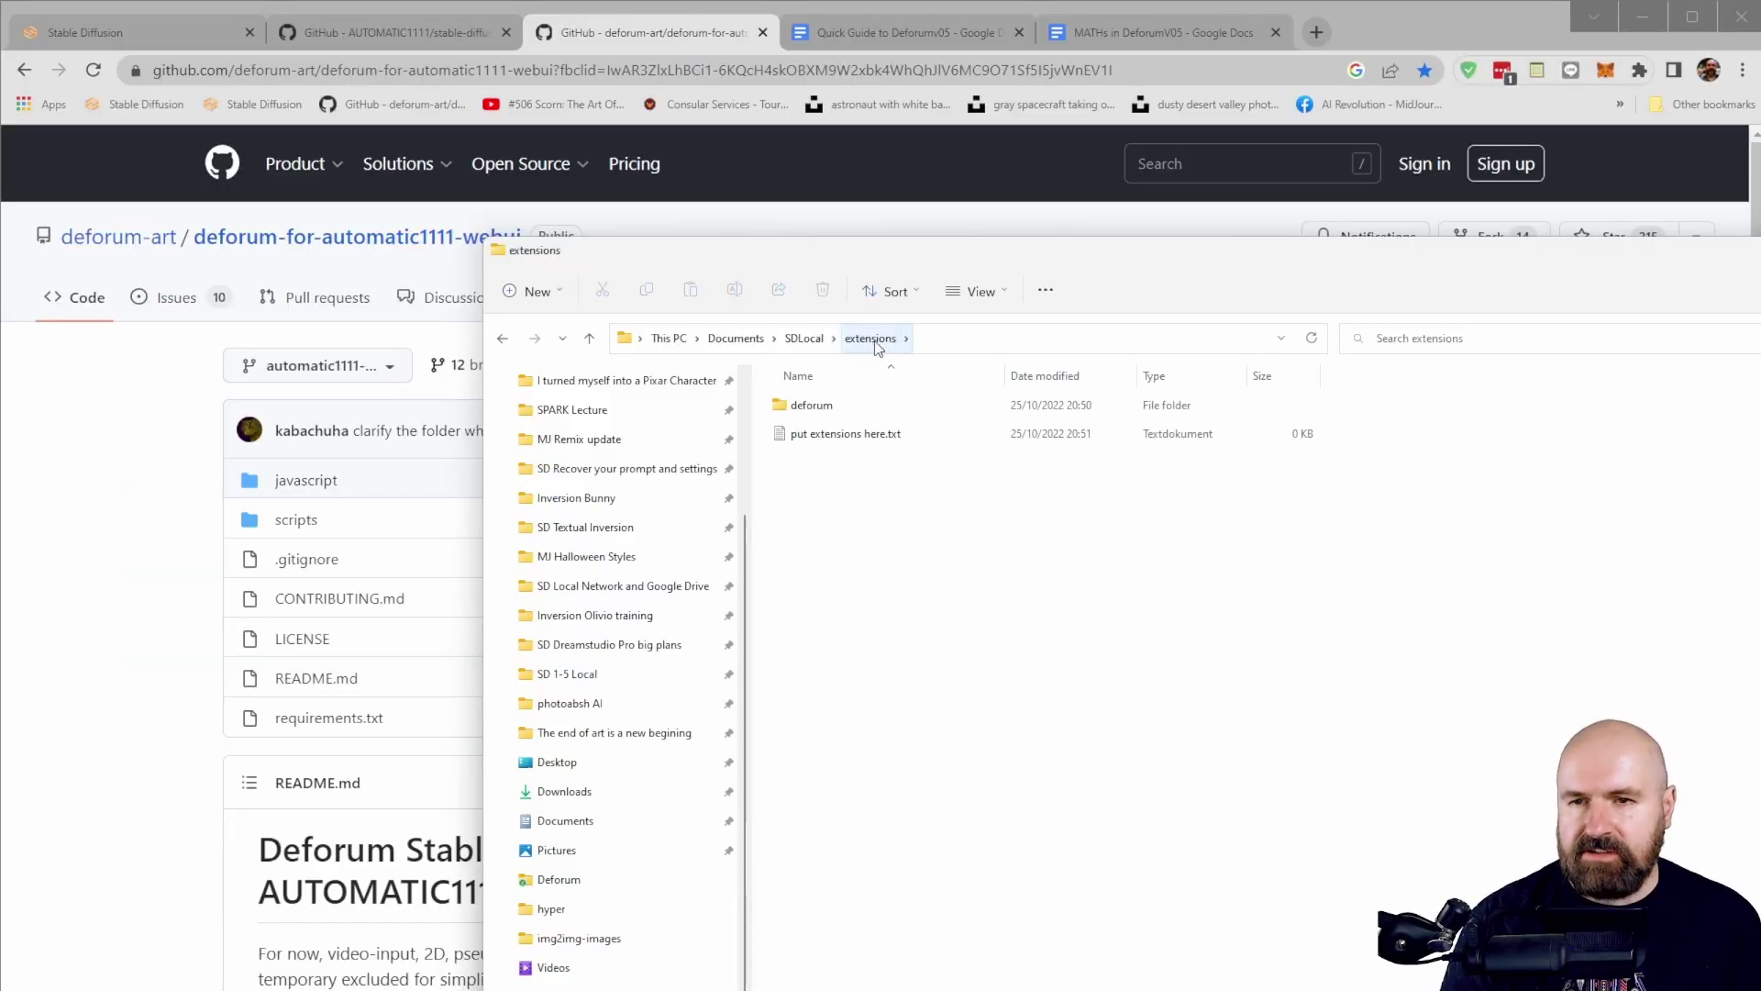
Look inside the deforum folder, then go back to SDLocal and scroll to webui-user.bat
double_click(808, 405)
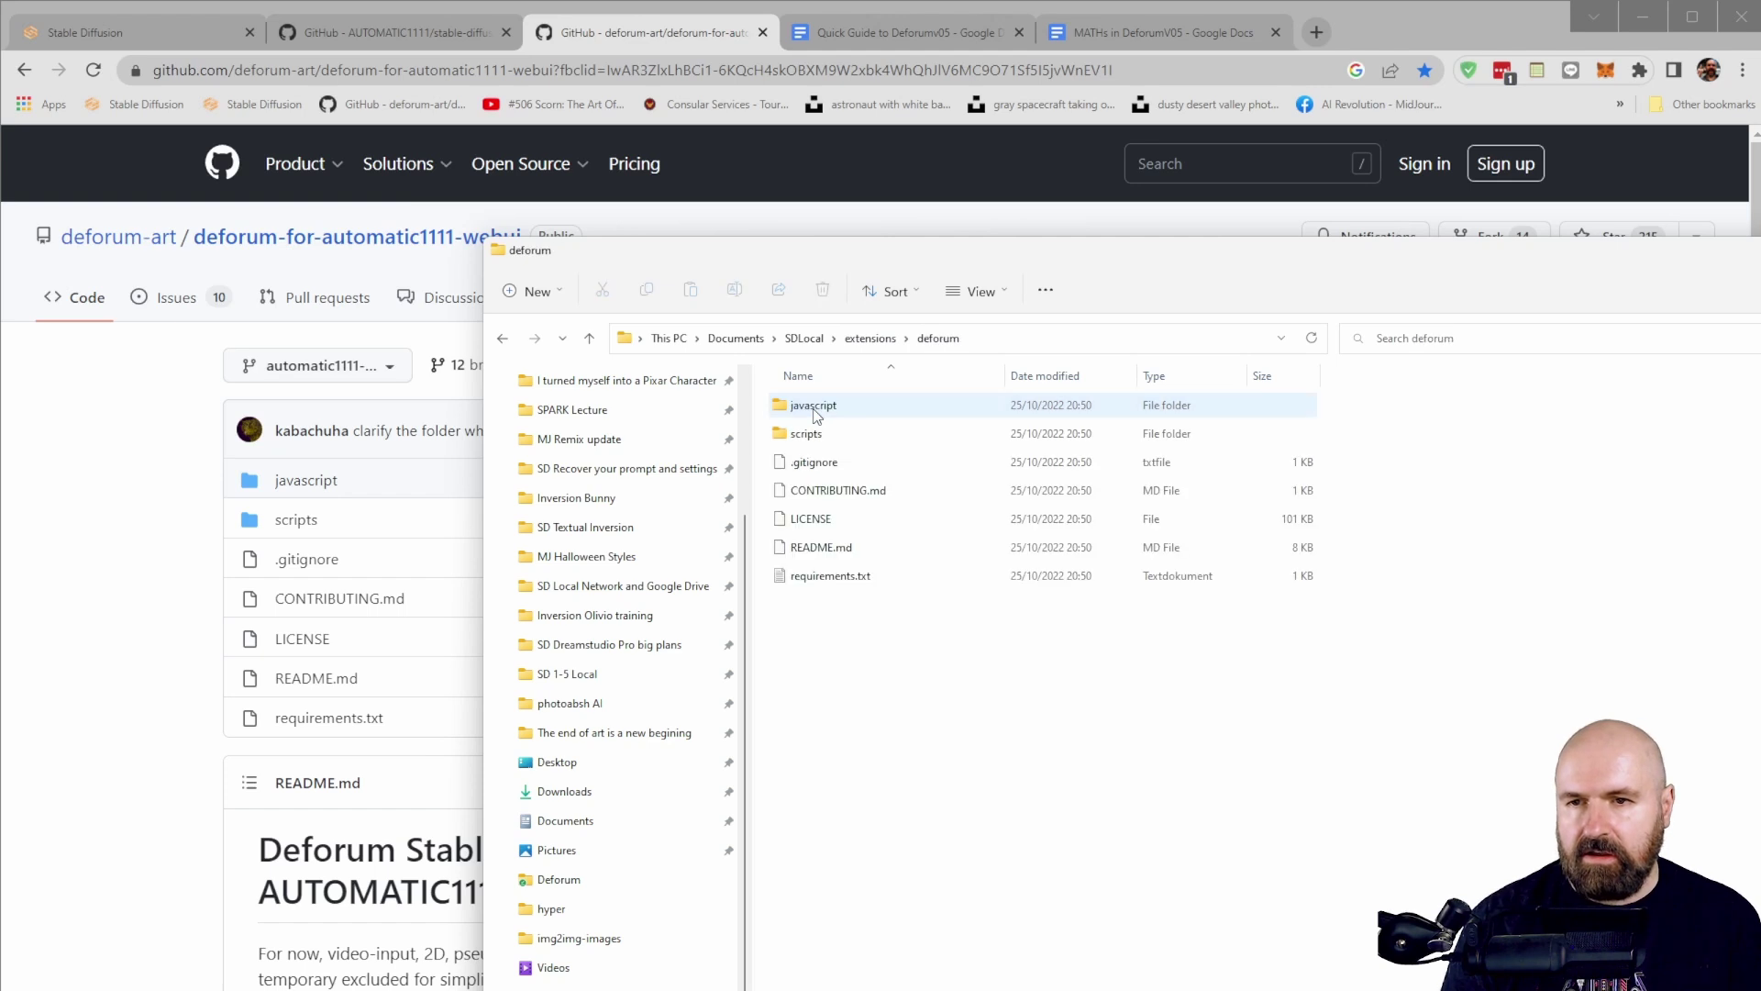
click(792, 339)
scroll(1027, 808, down, 5)
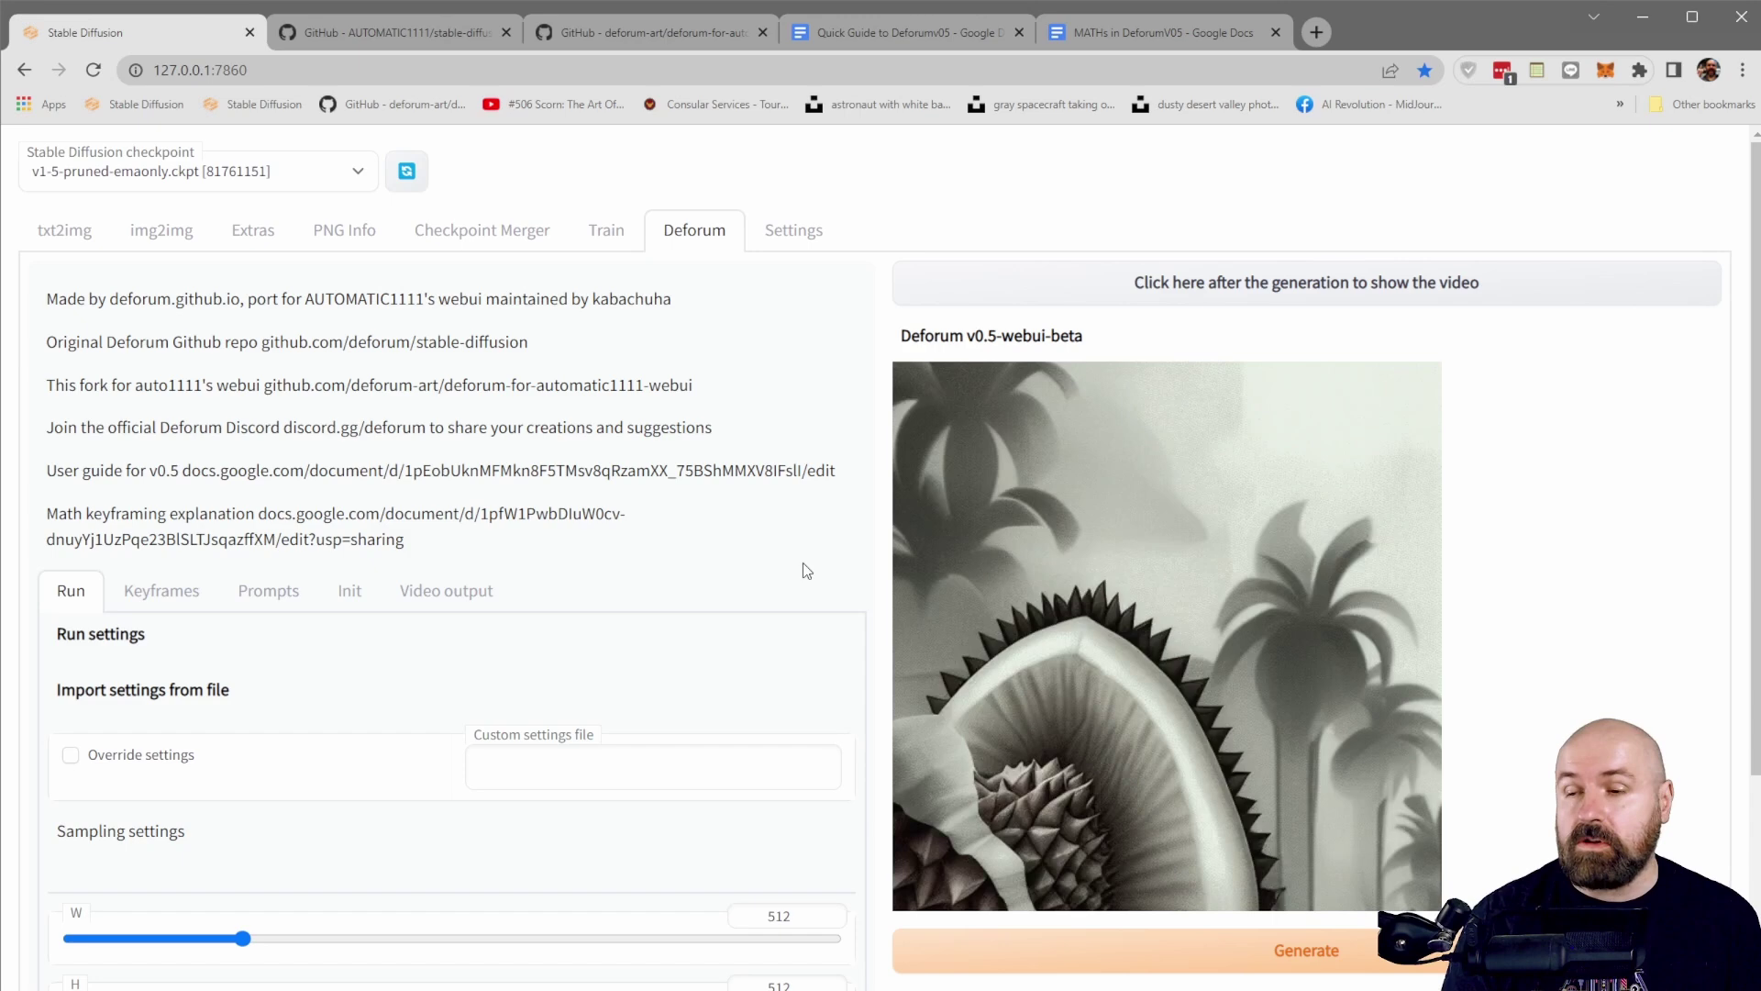
scroll(803, 573, down, 7)
scroll(804, 587, down, 1)
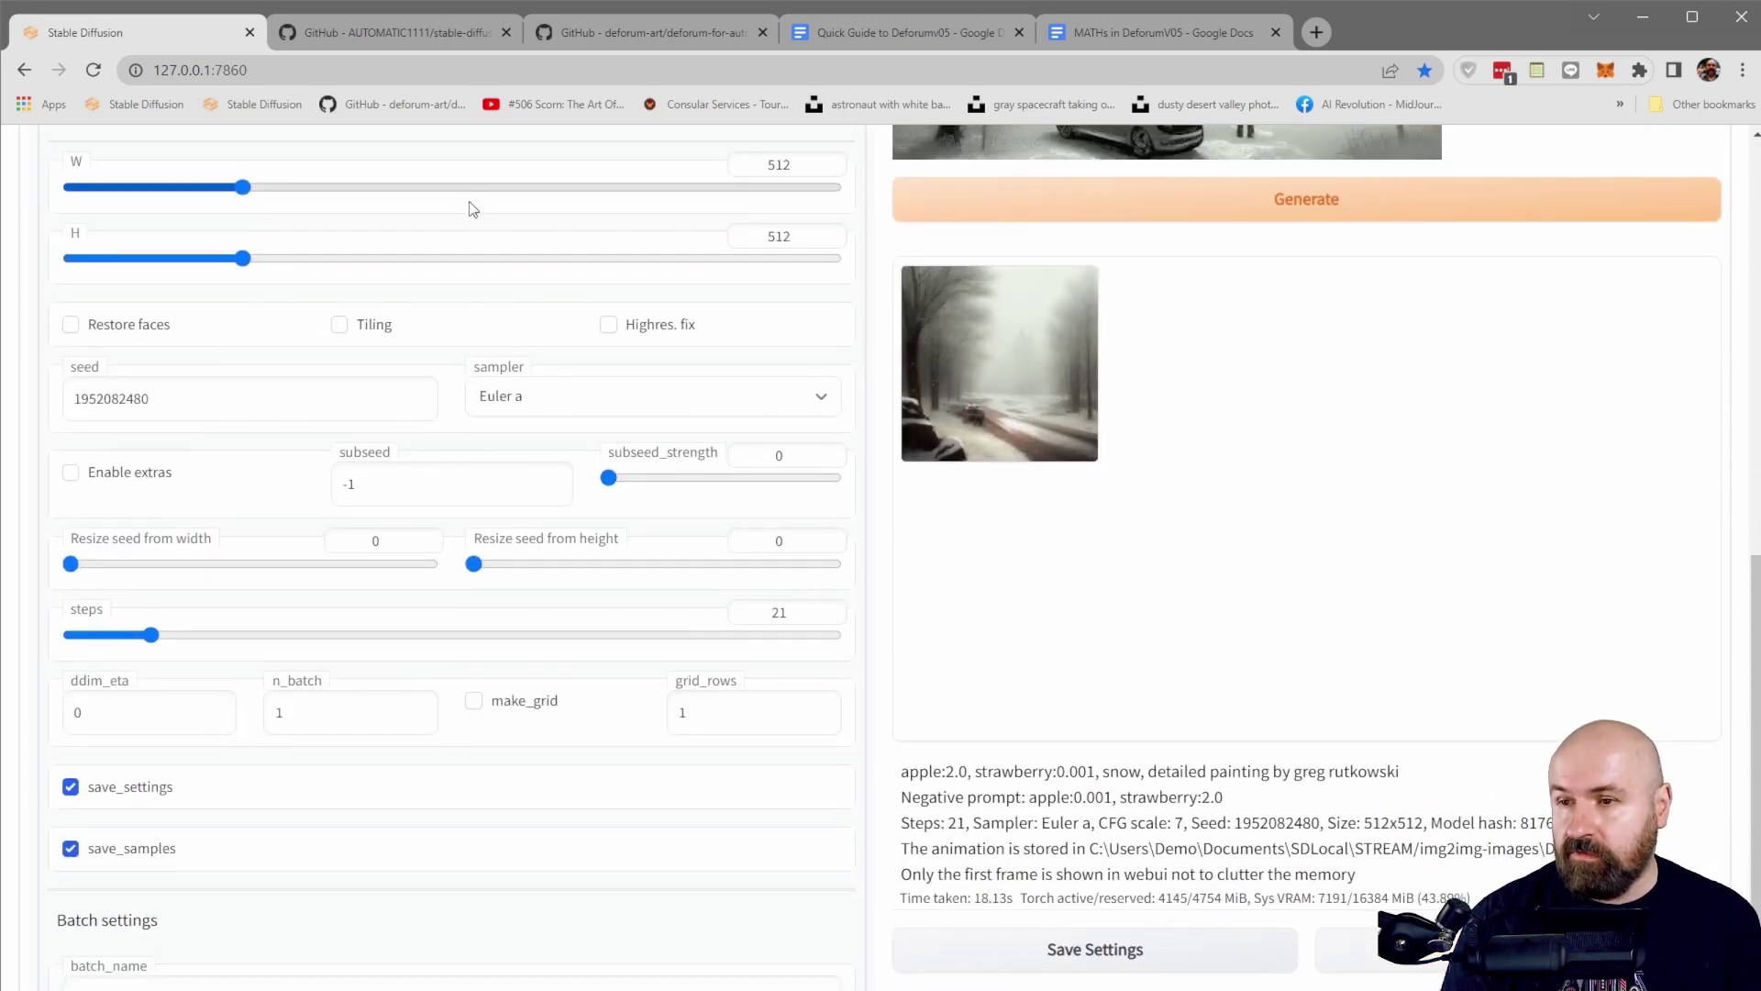
scroll(266, 744, down, 1)
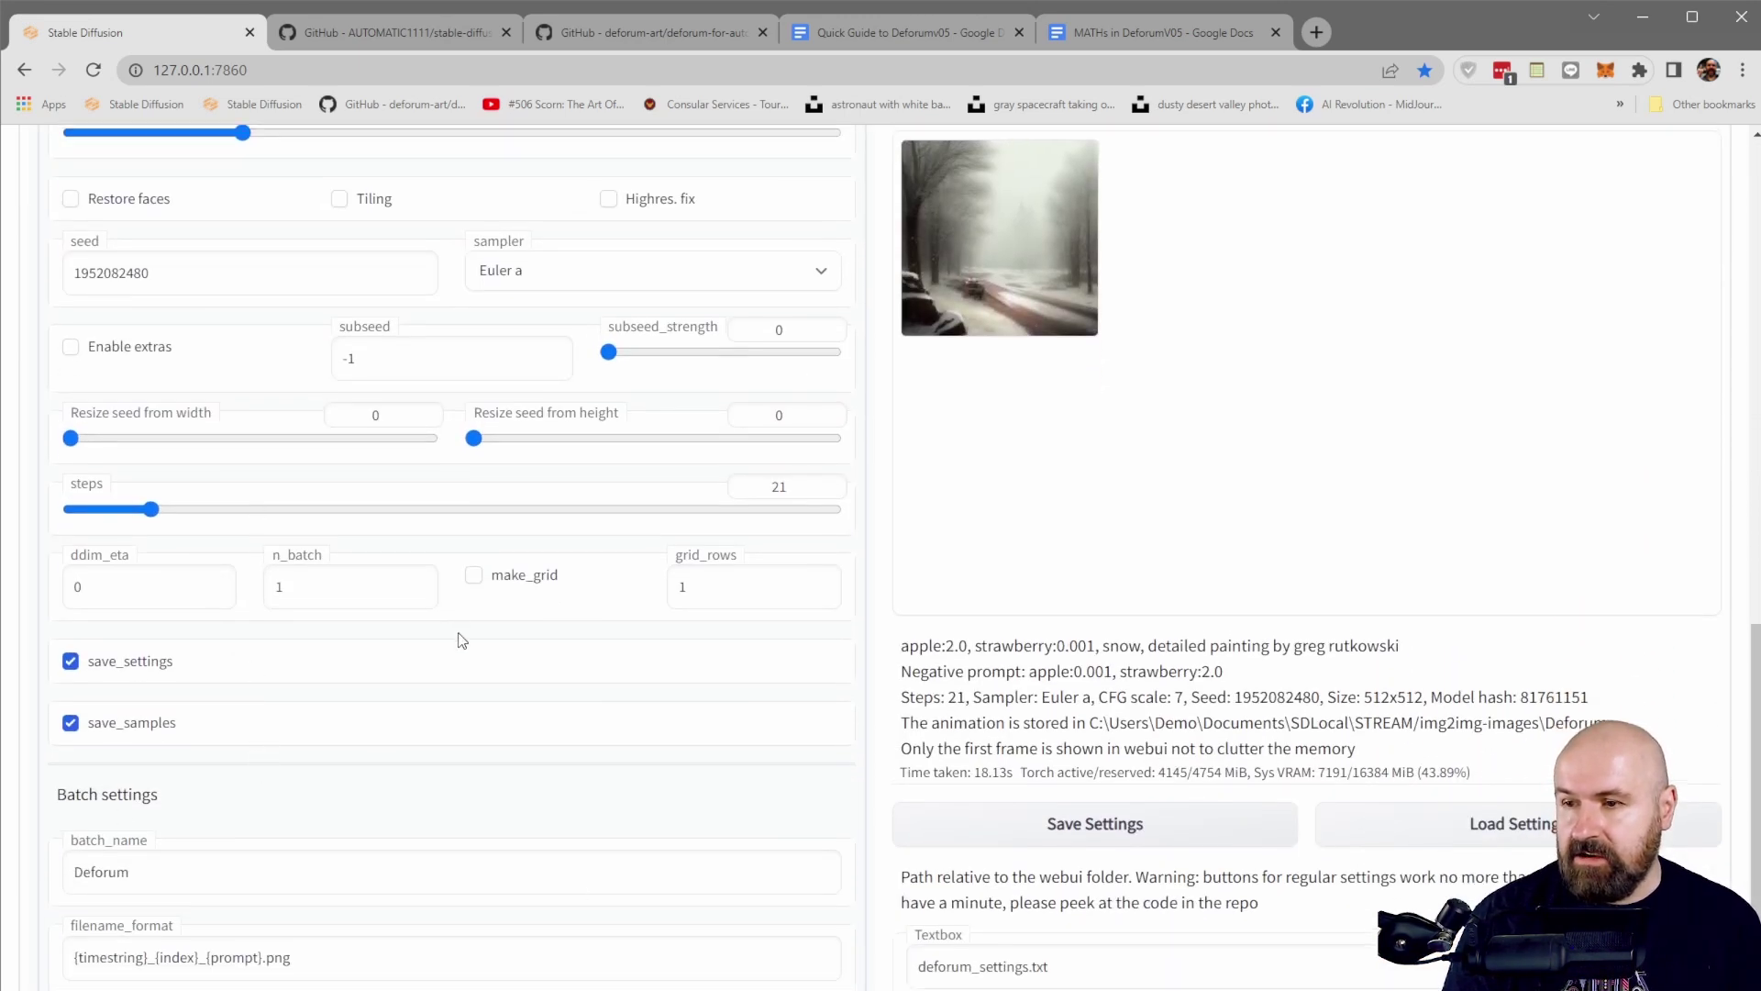
scroll(464, 628, up, 8)
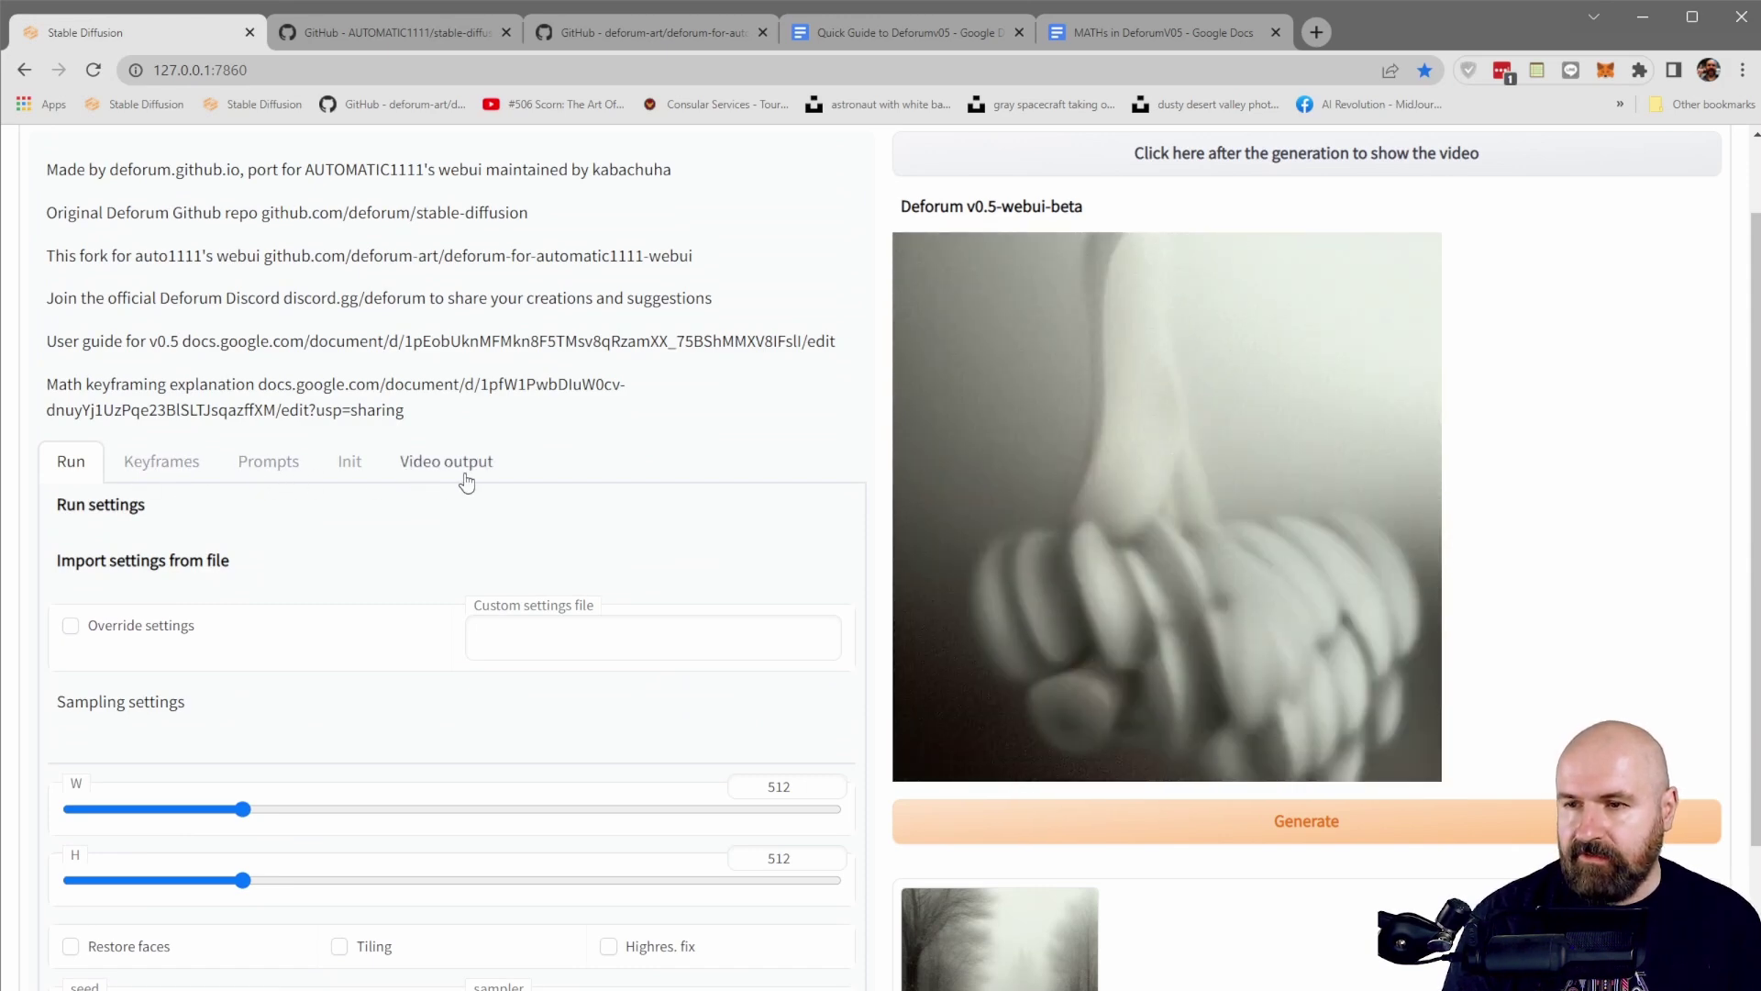
scroll(464, 472, up, 1)
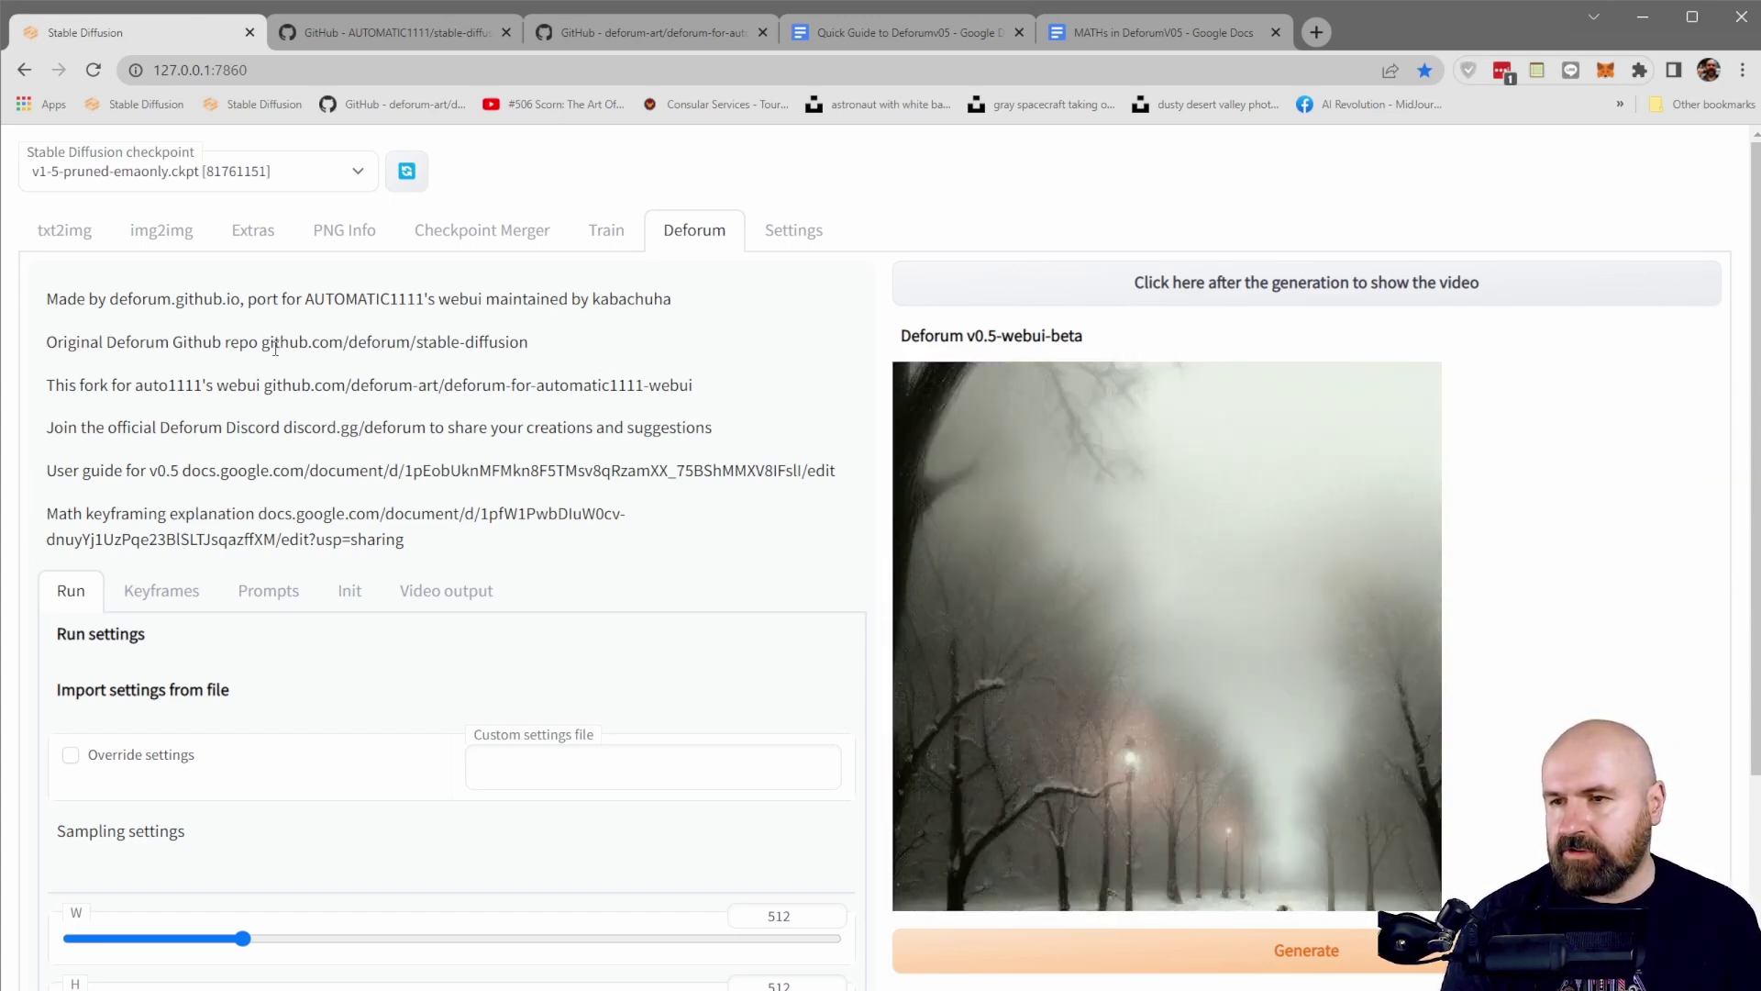
drag(269, 343, 519, 344)
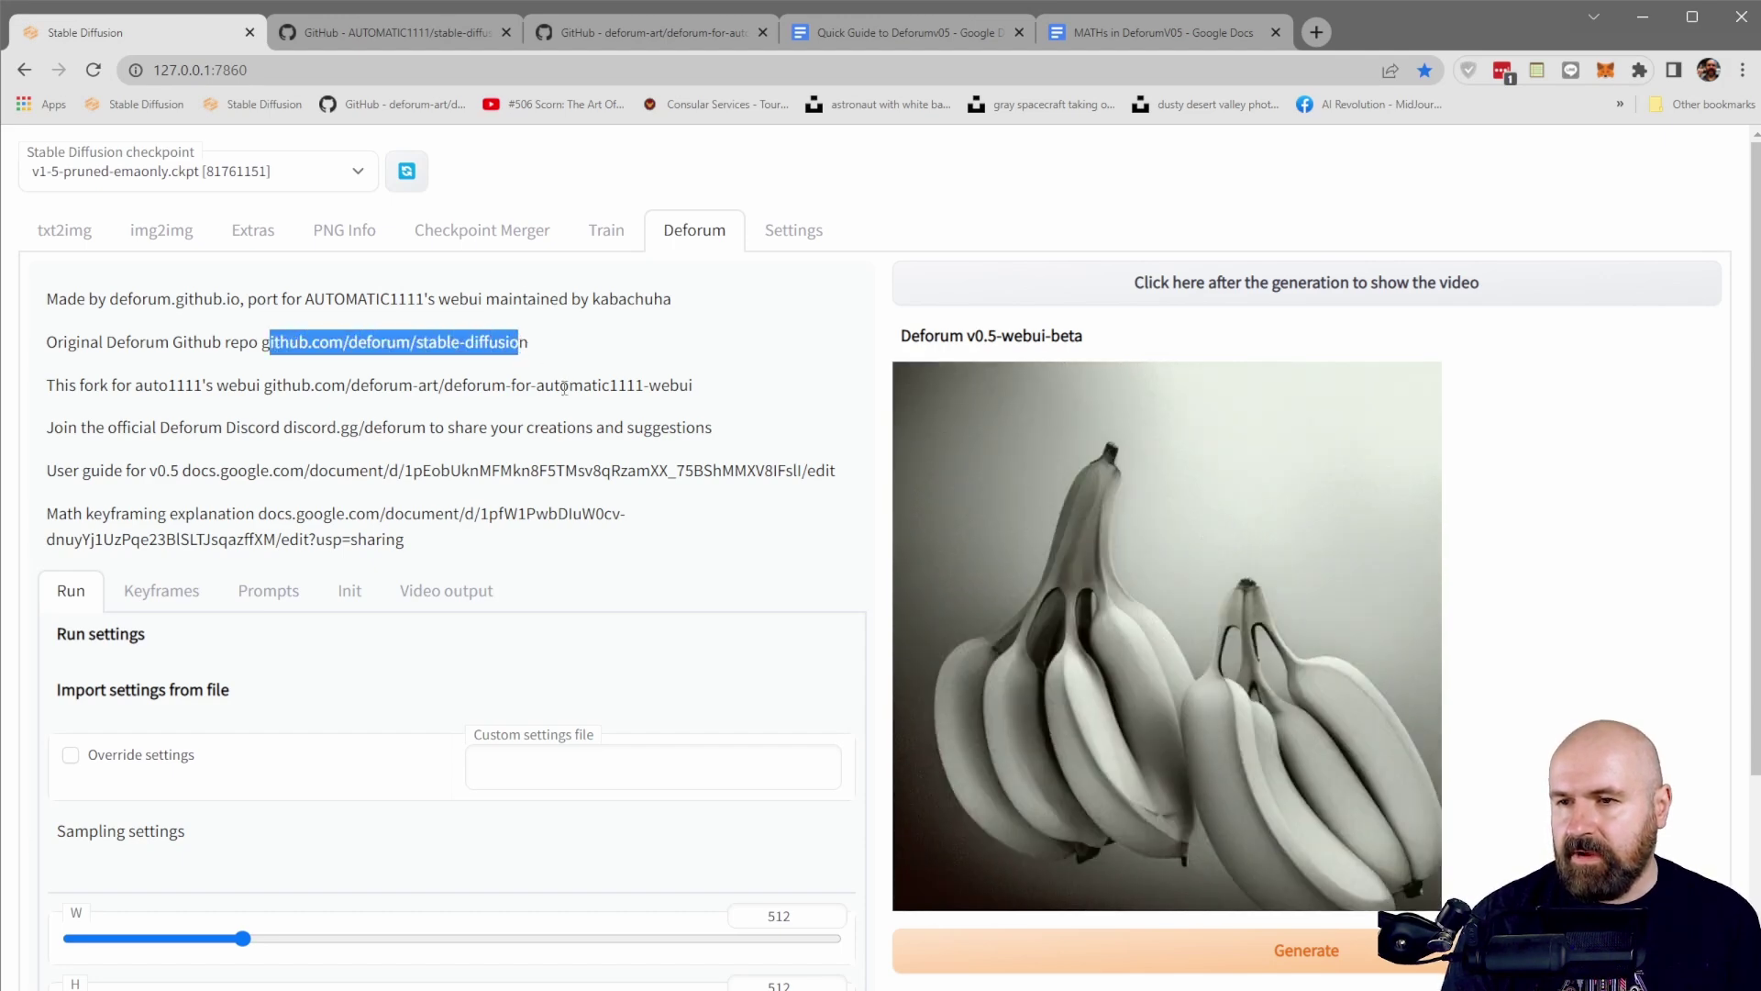
drag(284, 427, 428, 429)
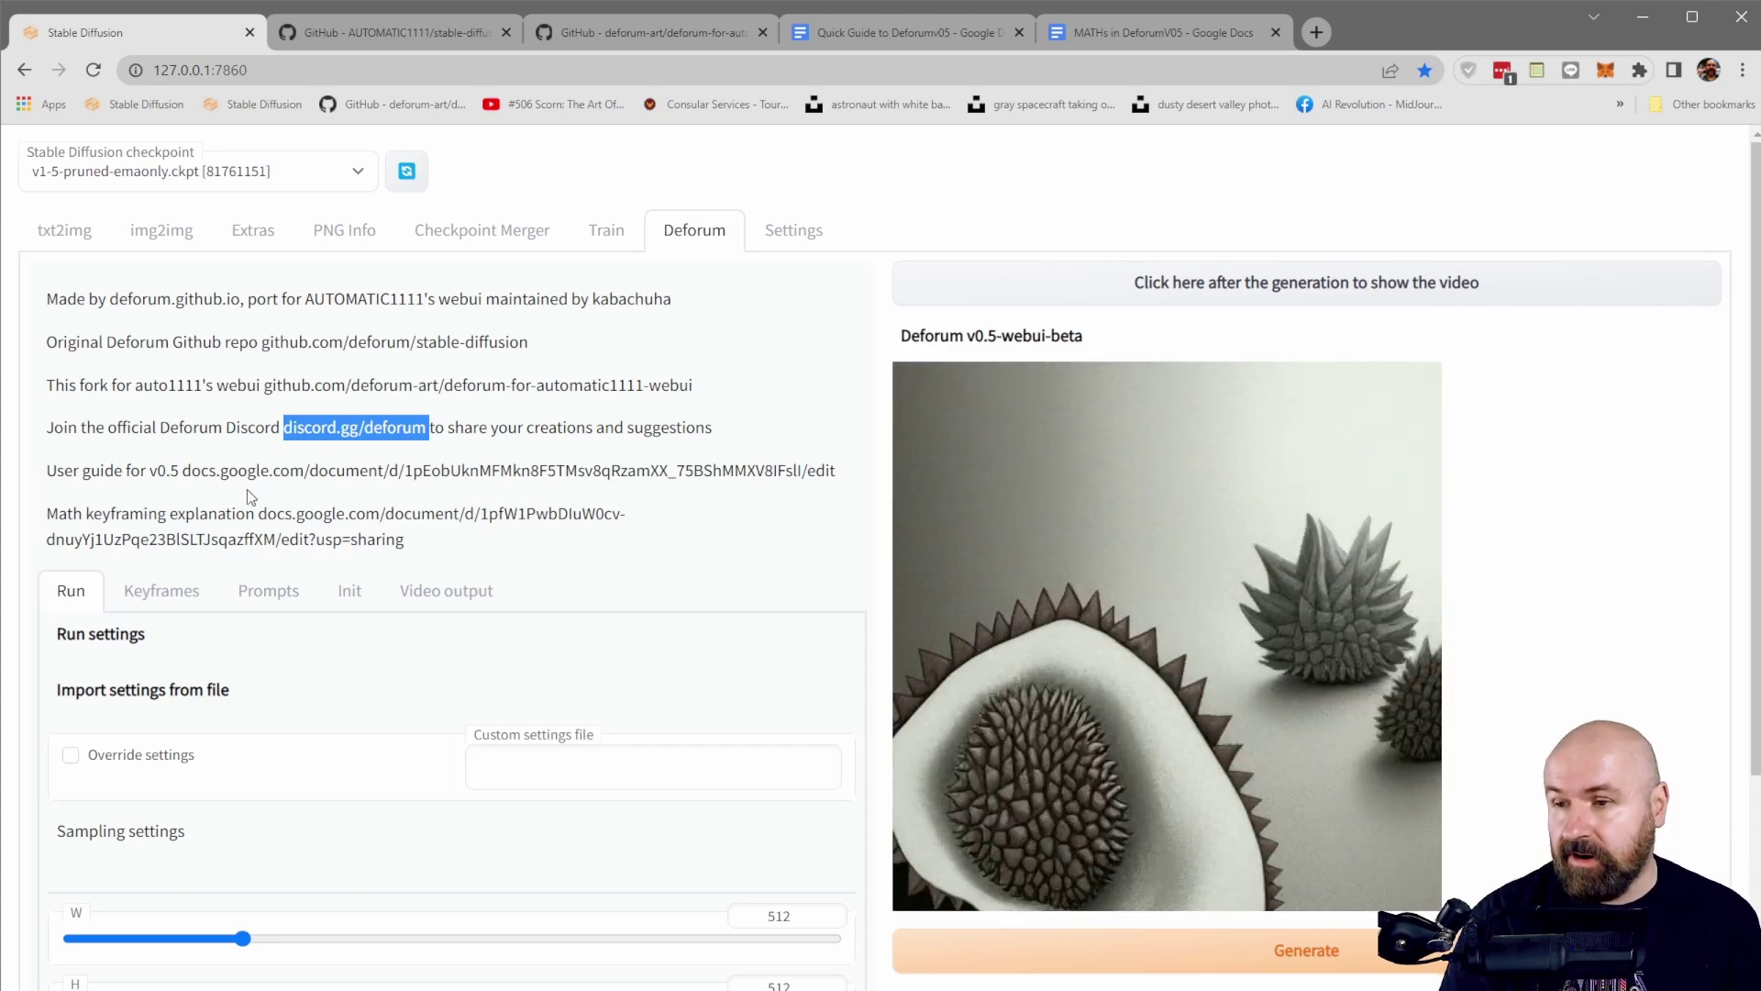
drag(189, 471, 844, 470)
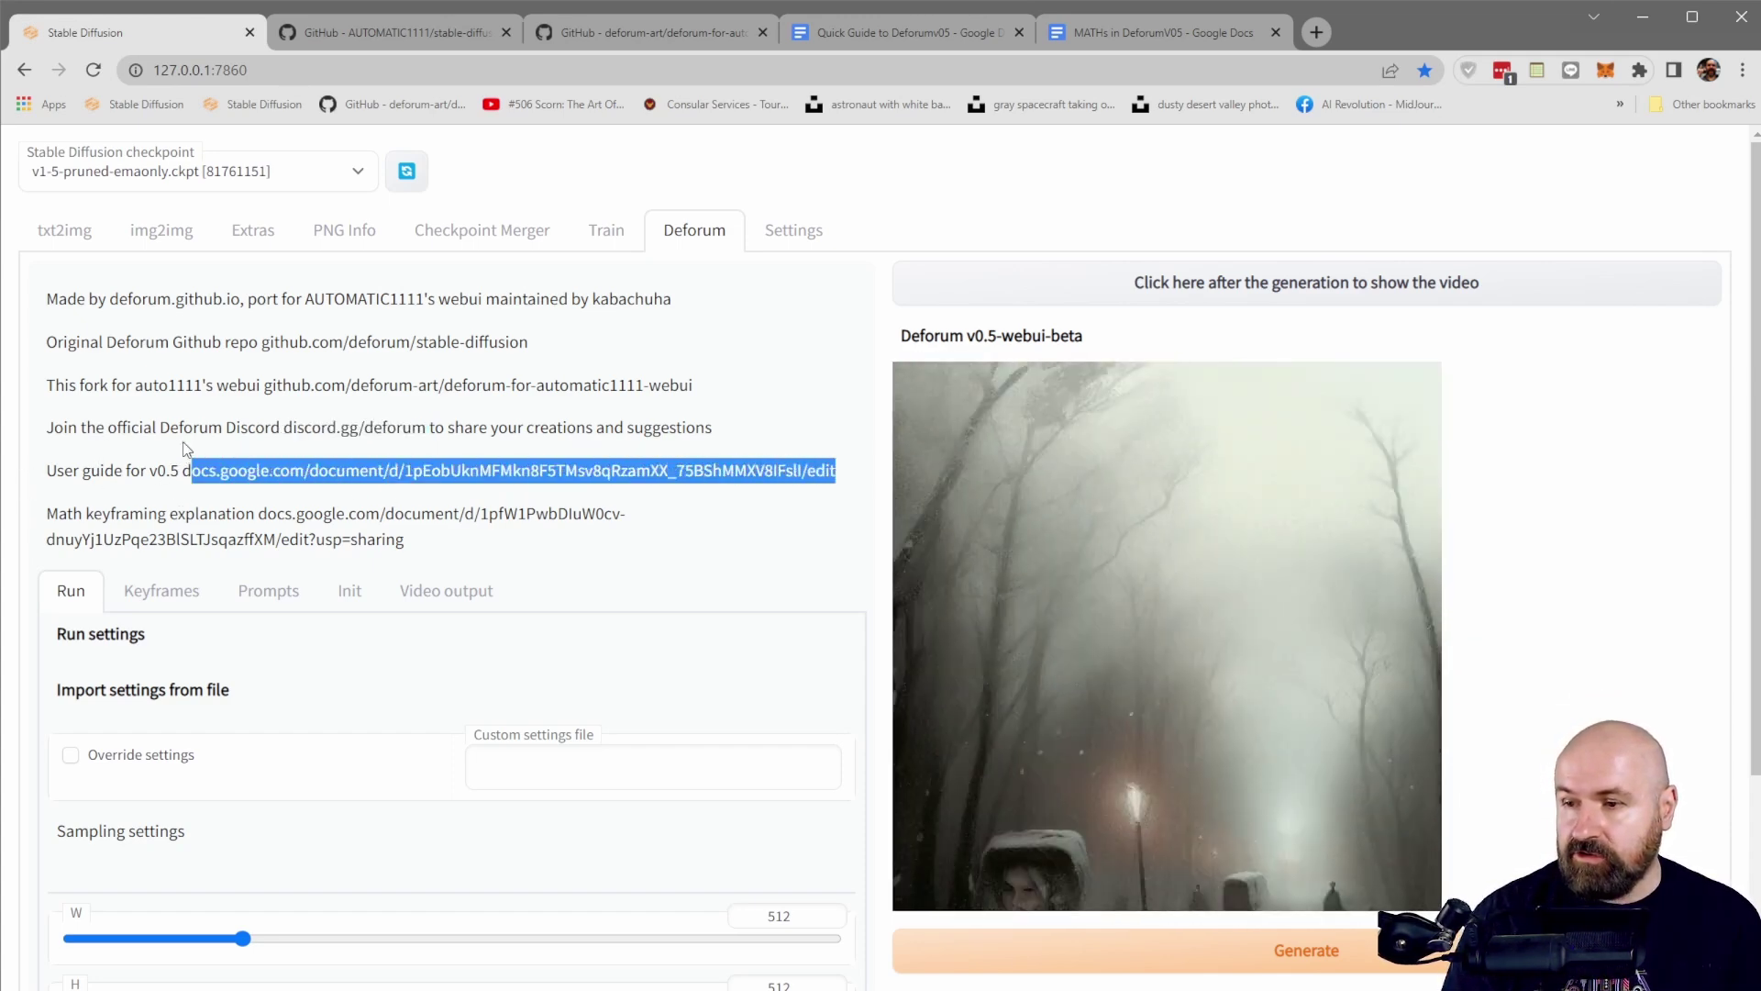
click(260, 516)
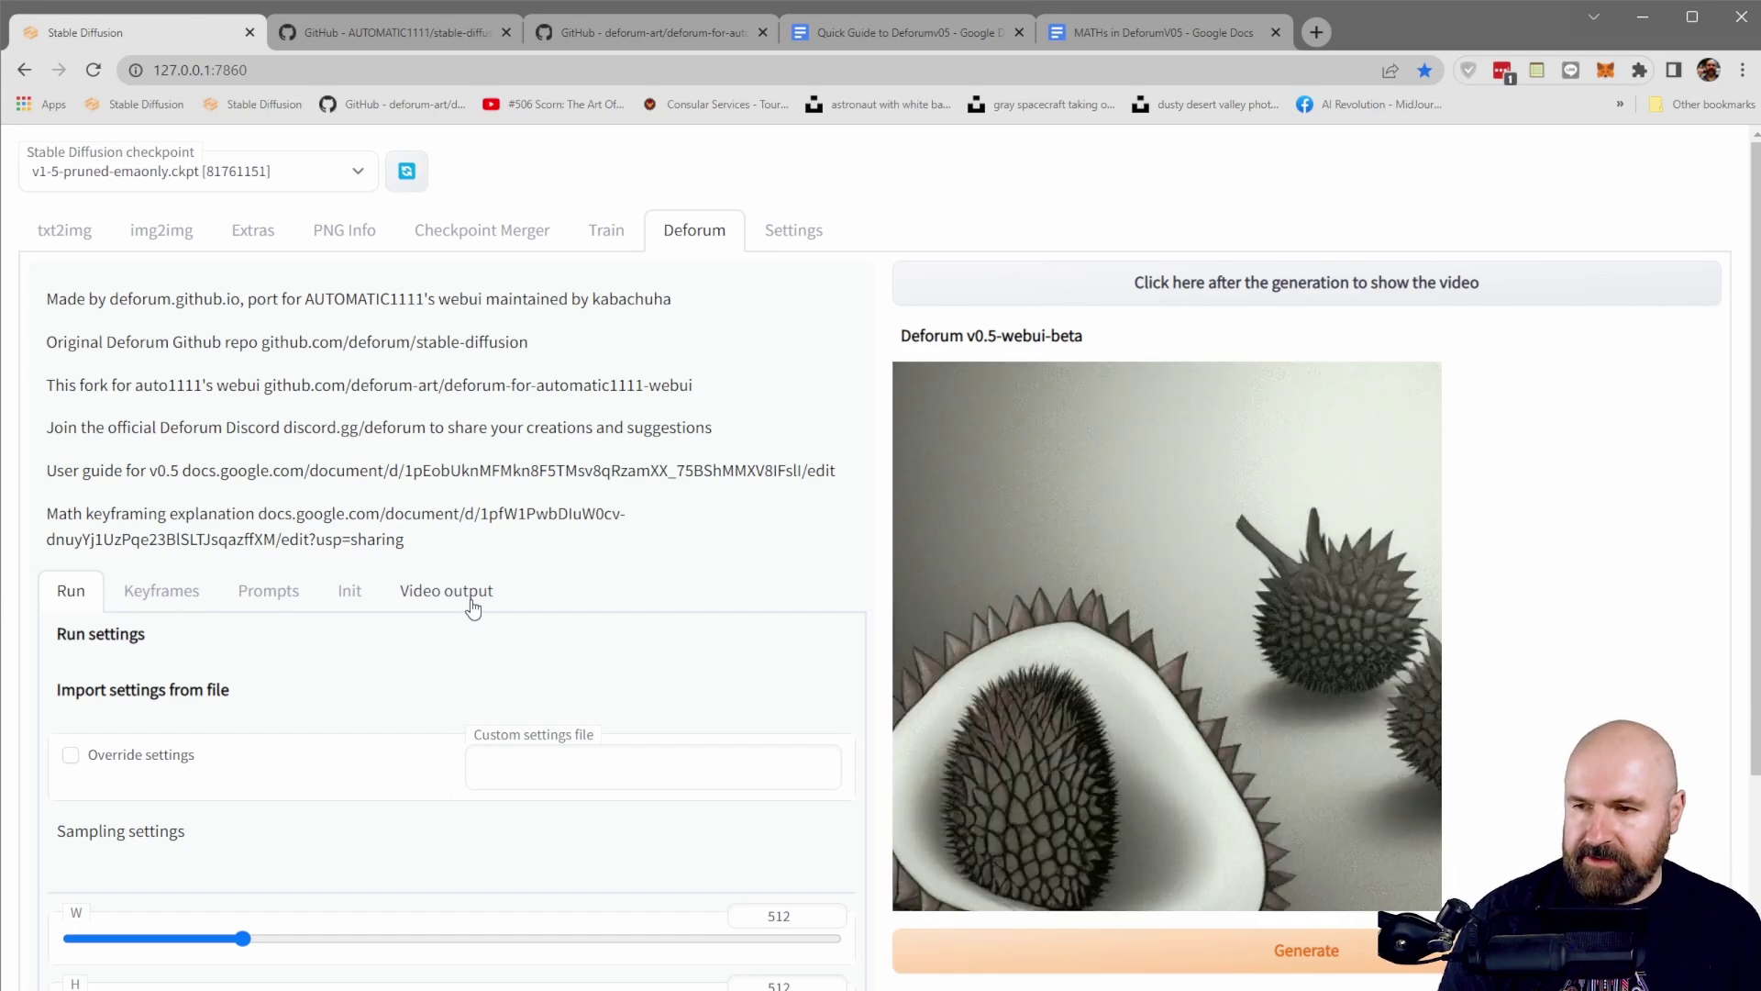
scroll(312, 665, down, 5)
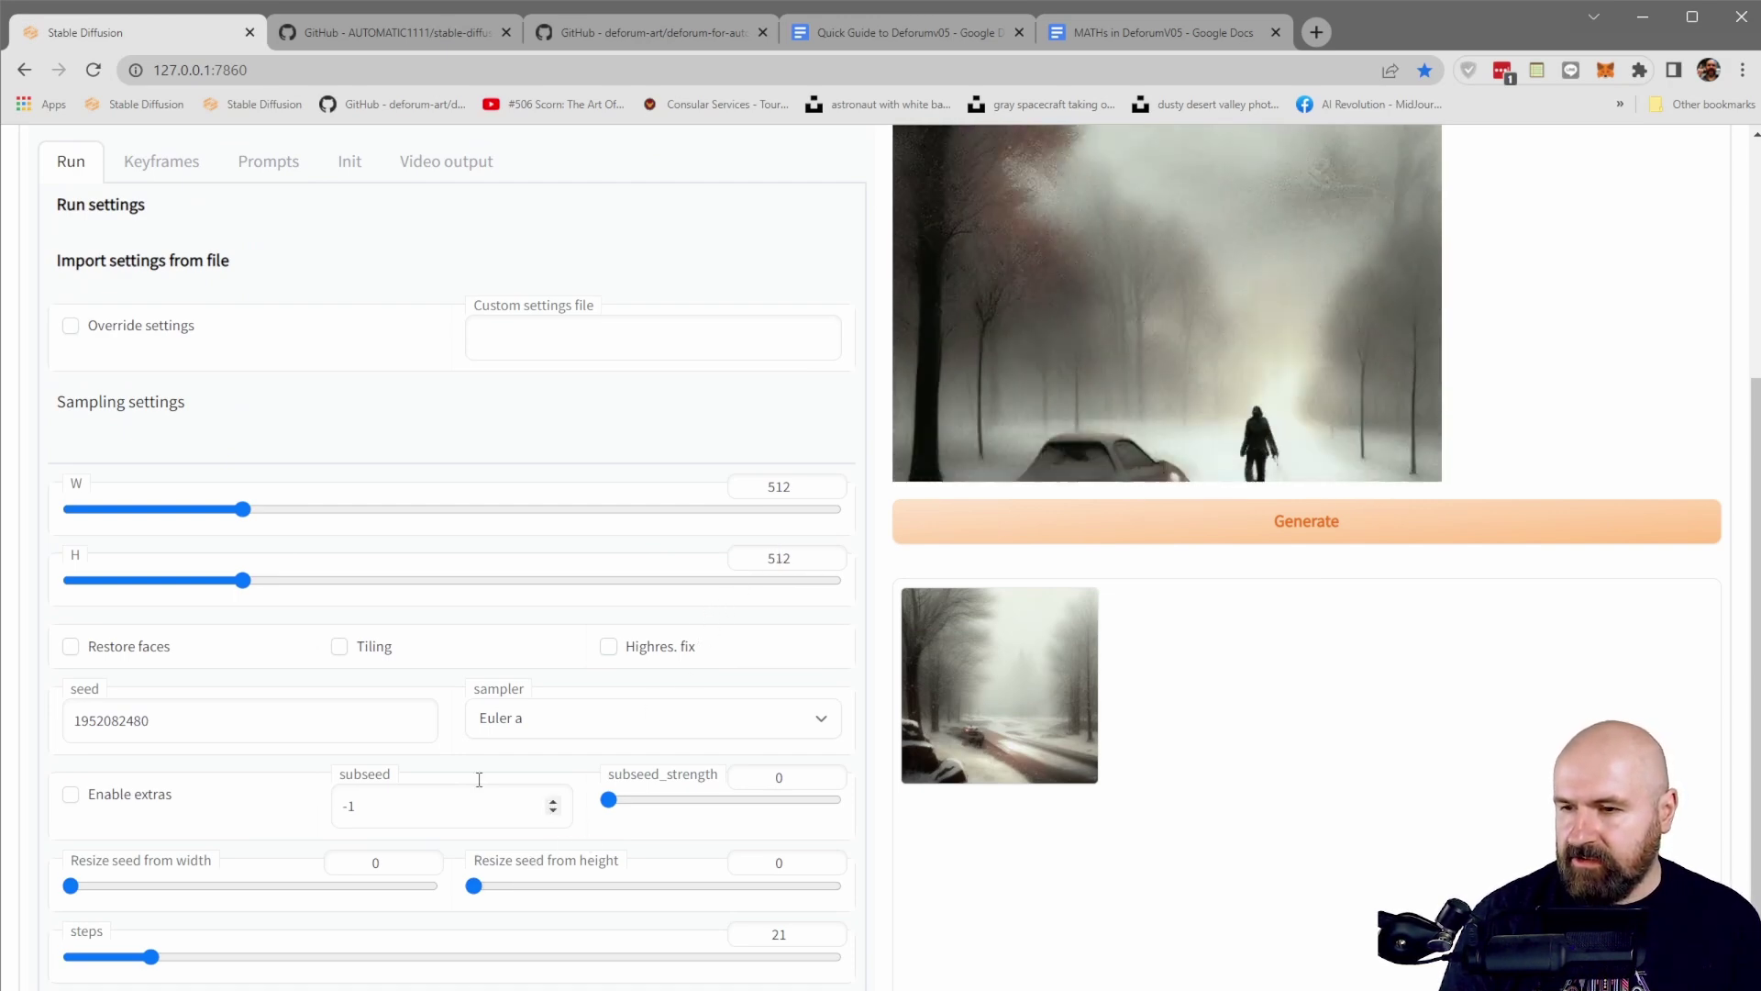
click(560, 726)
click(528, 747)
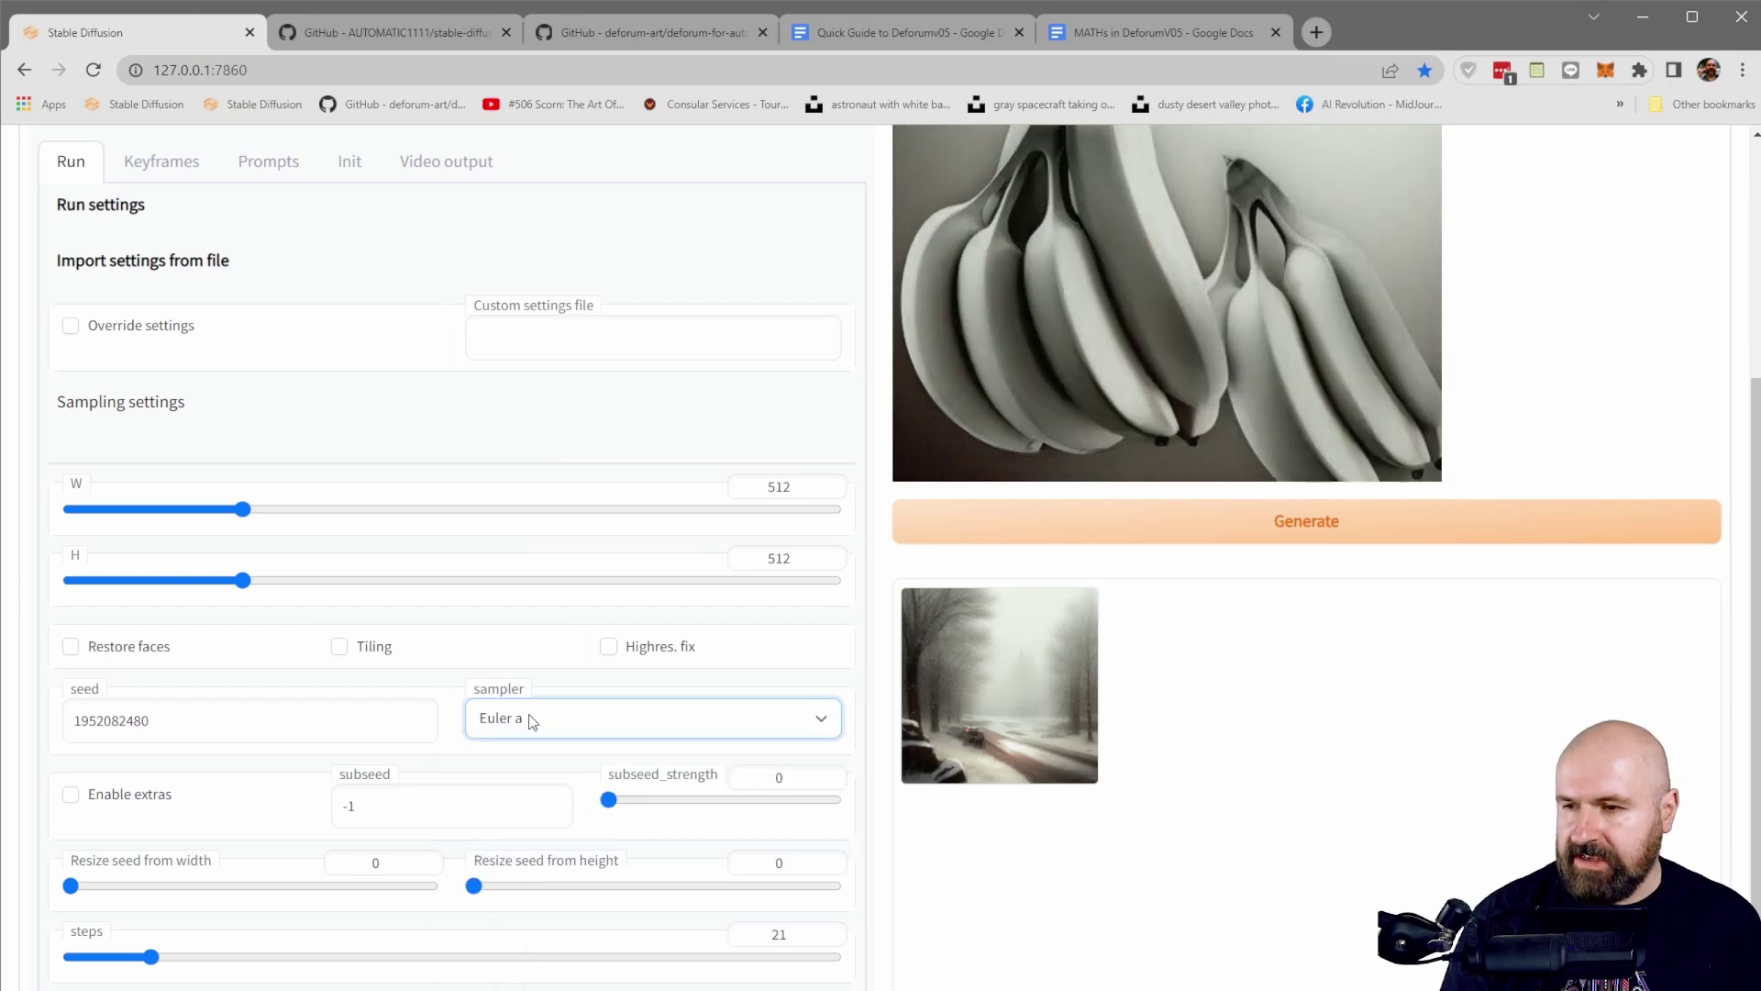
scroll(445, 857, up, 5)
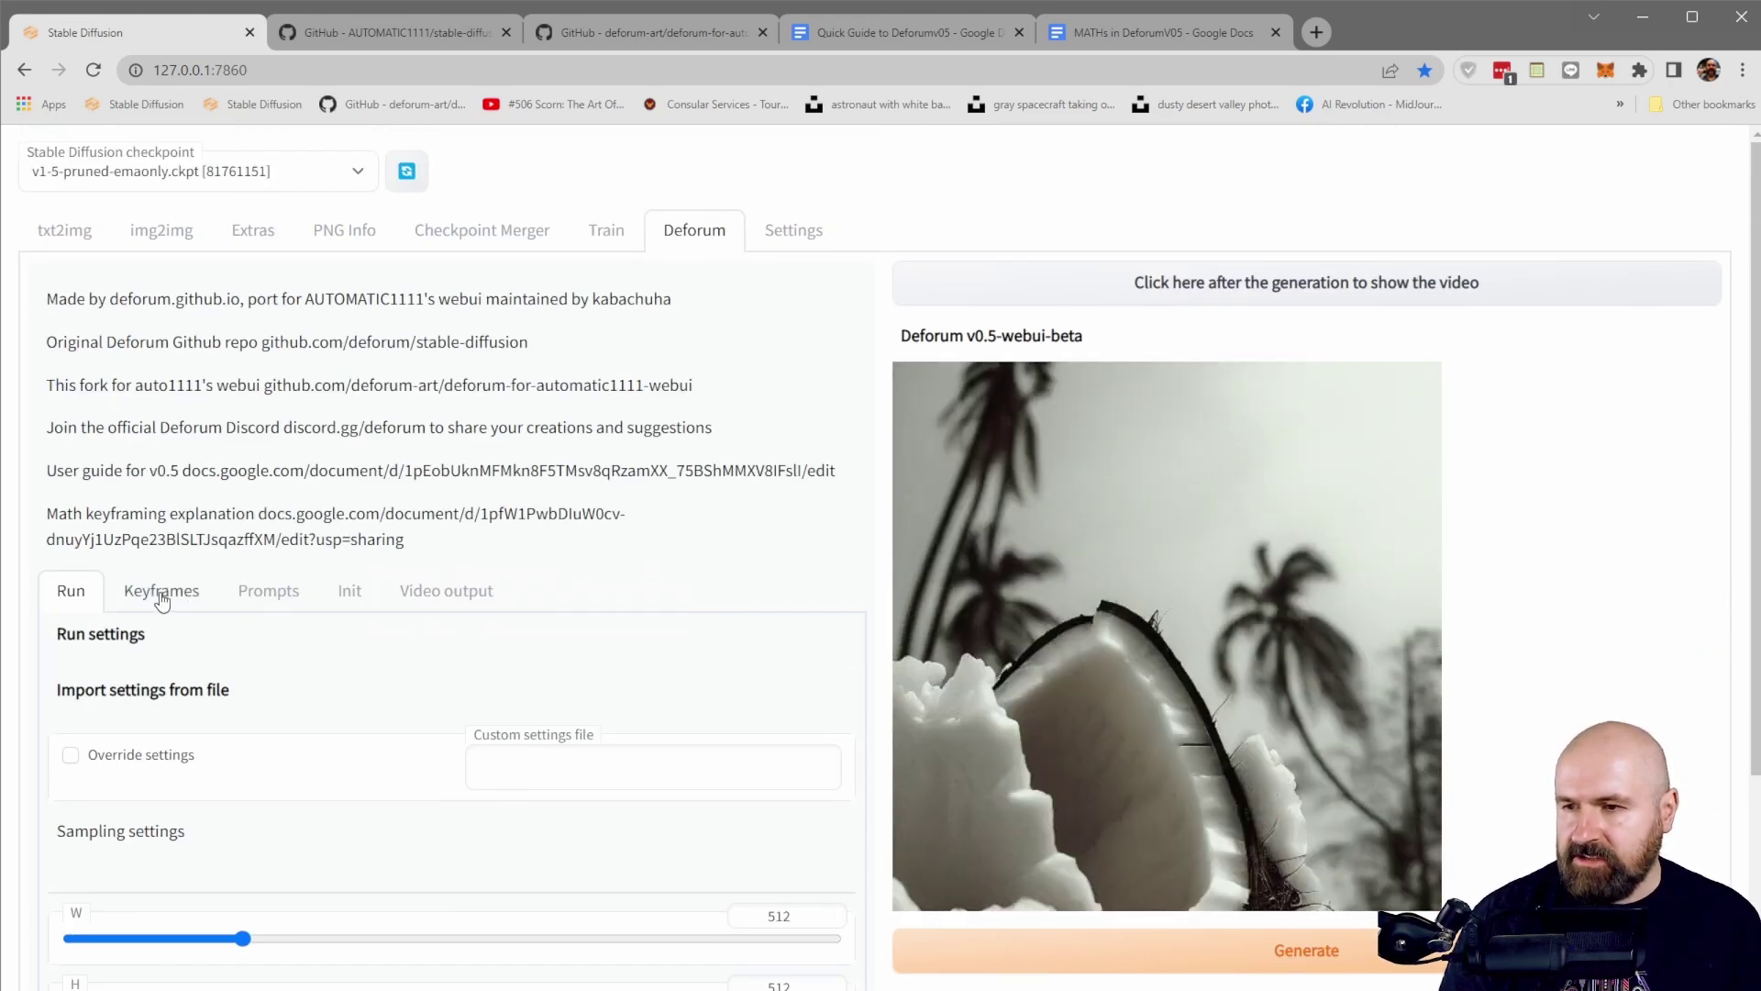
On Deforum's Keyframes settings, check the 2D animation mode and the max_frames value of 120
click(162, 600)
scroll(312, 580, down, 4)
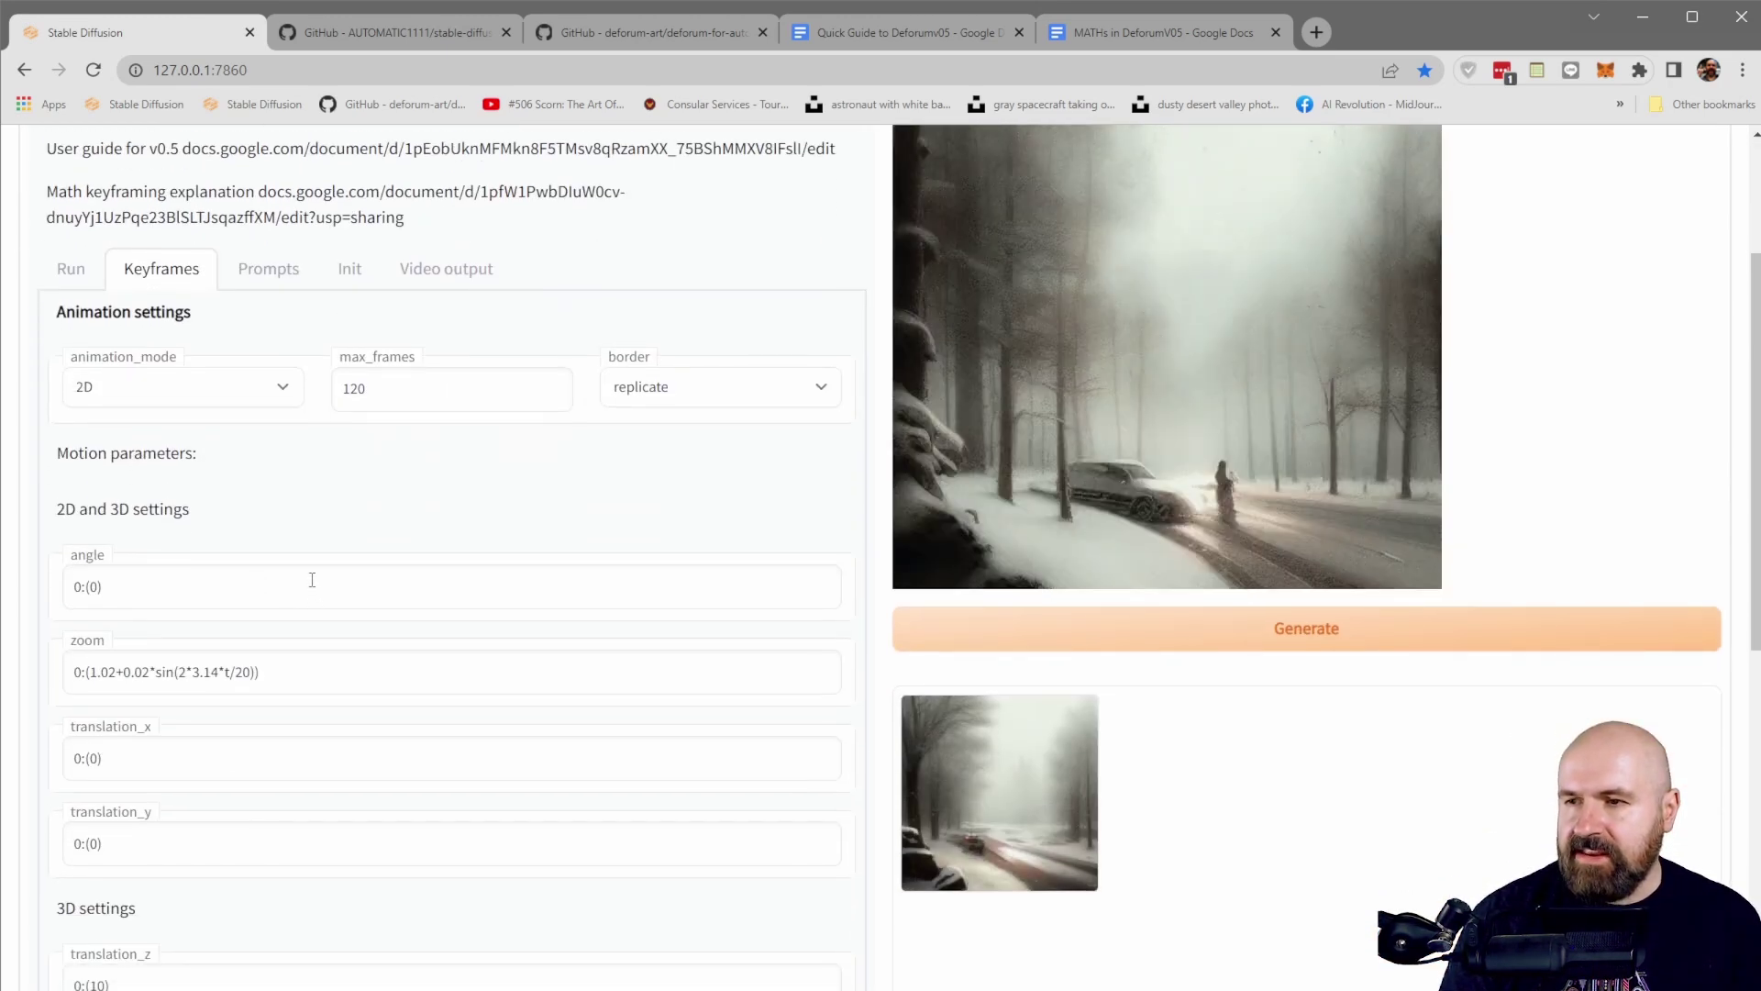
click(129, 386)
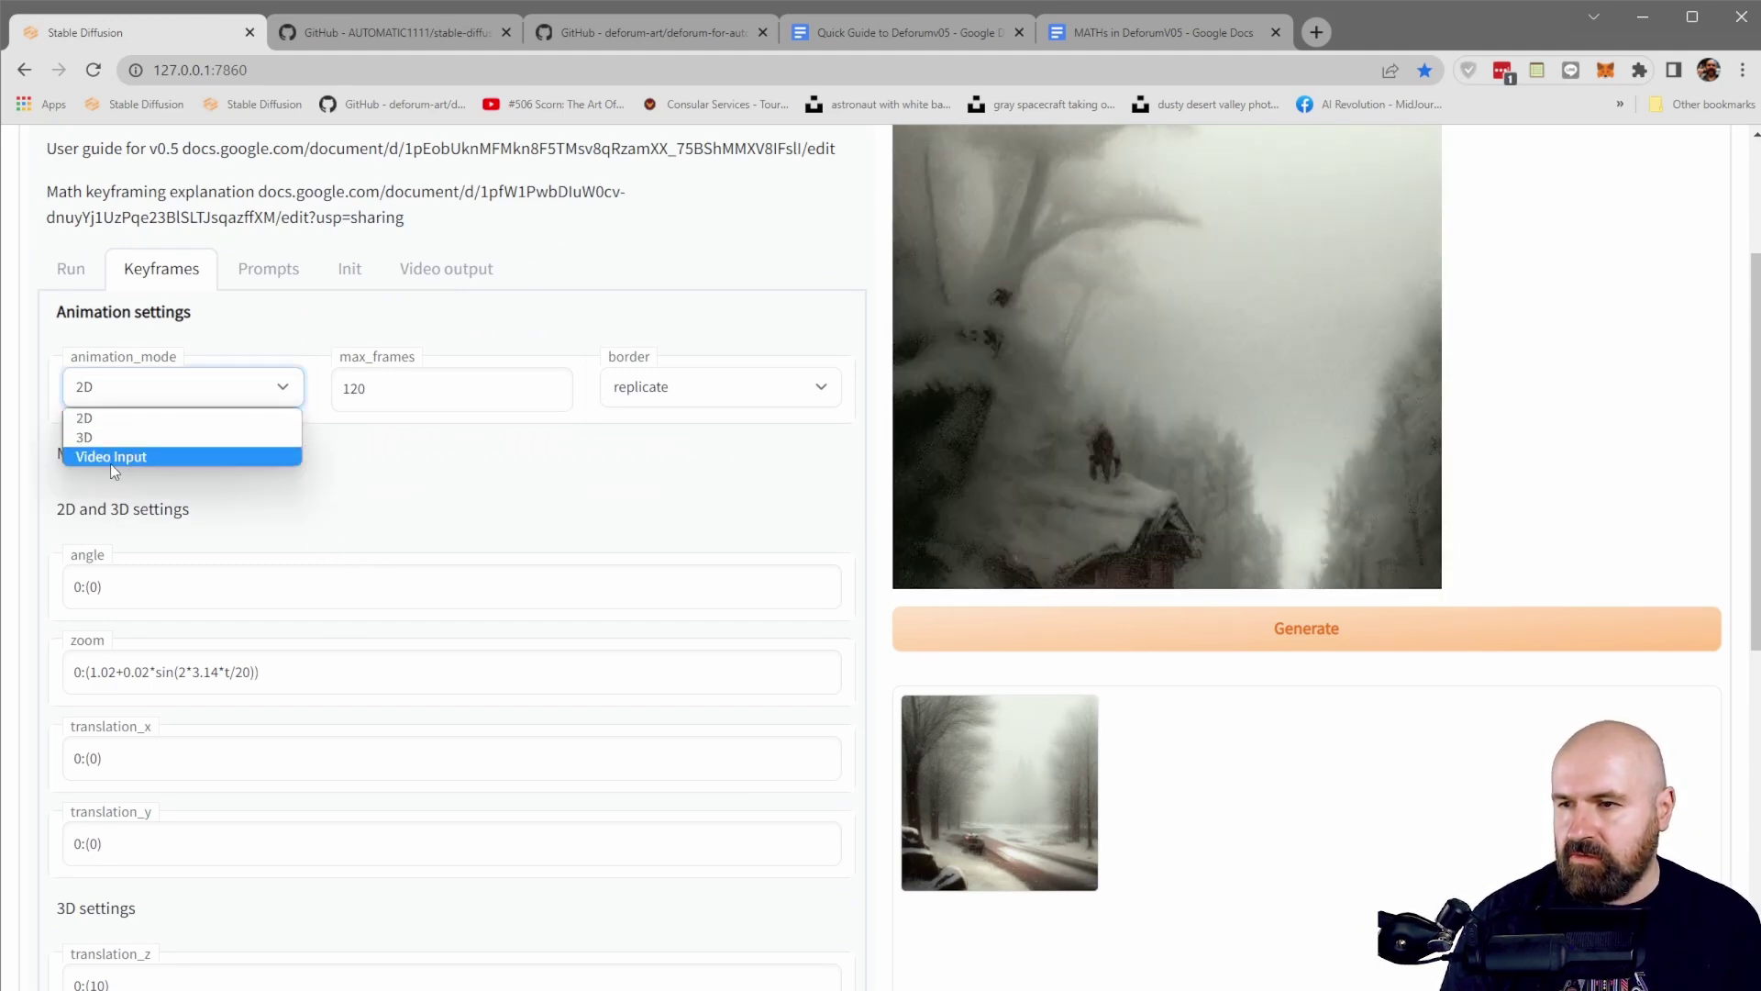
click(344, 459)
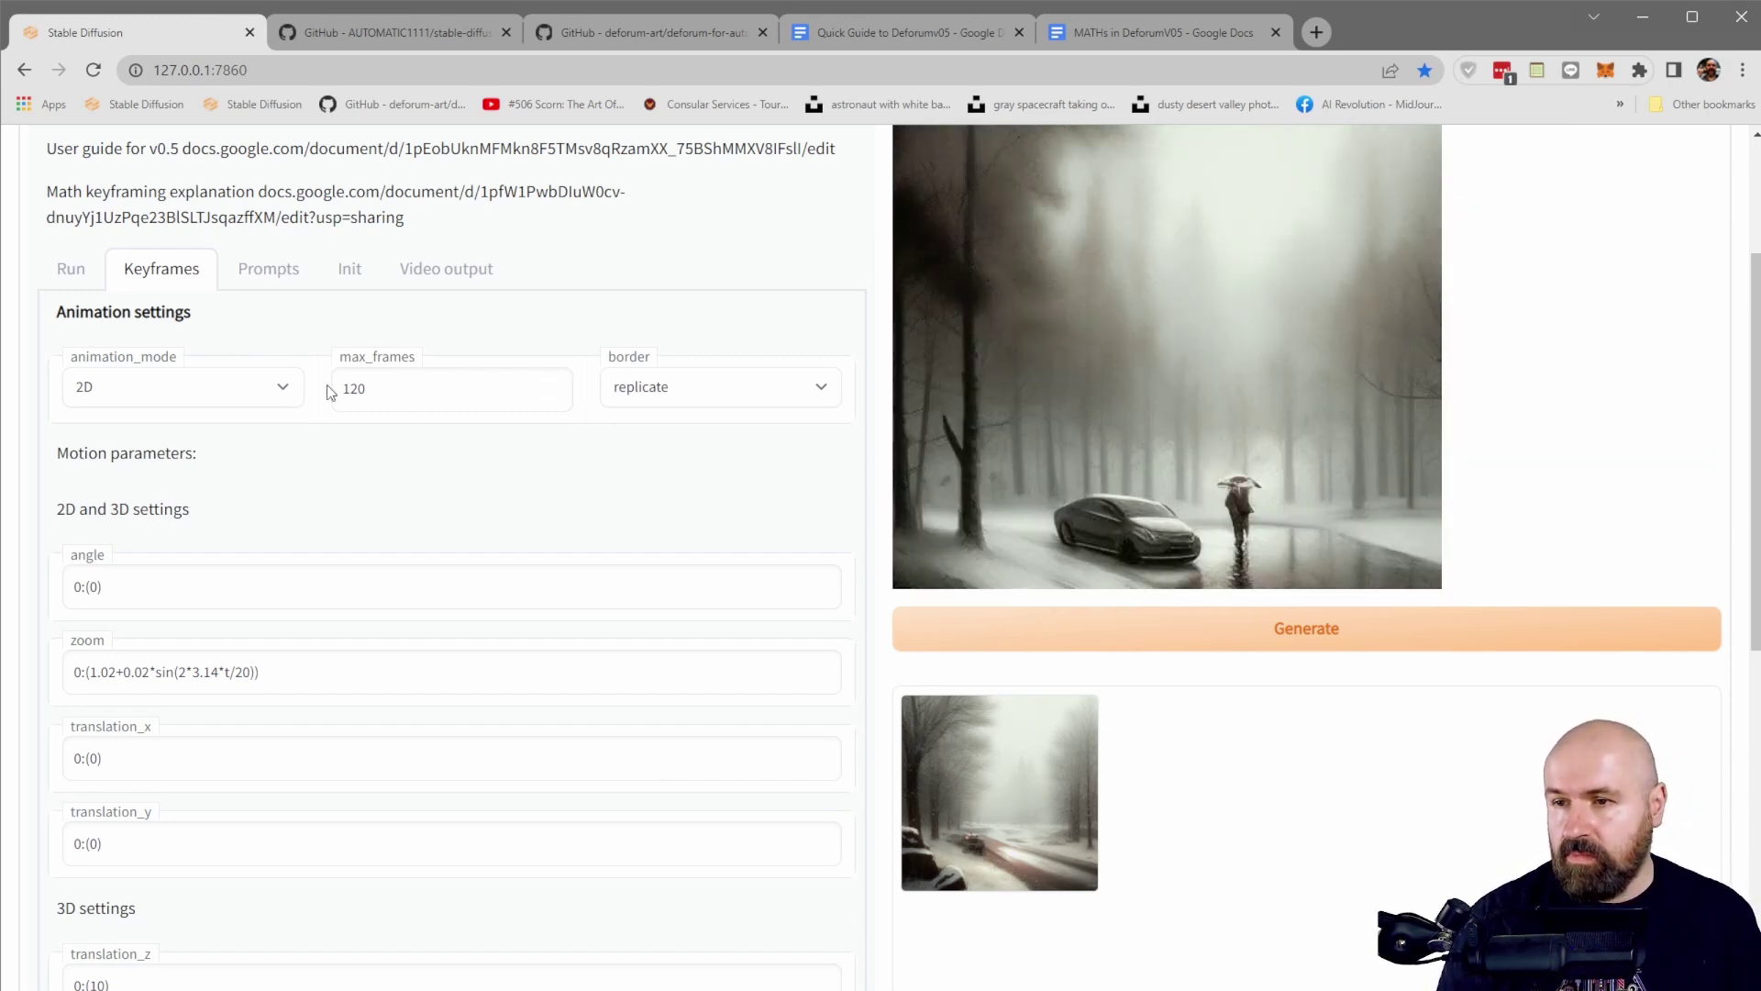
click(382, 388)
double_click(382, 388)
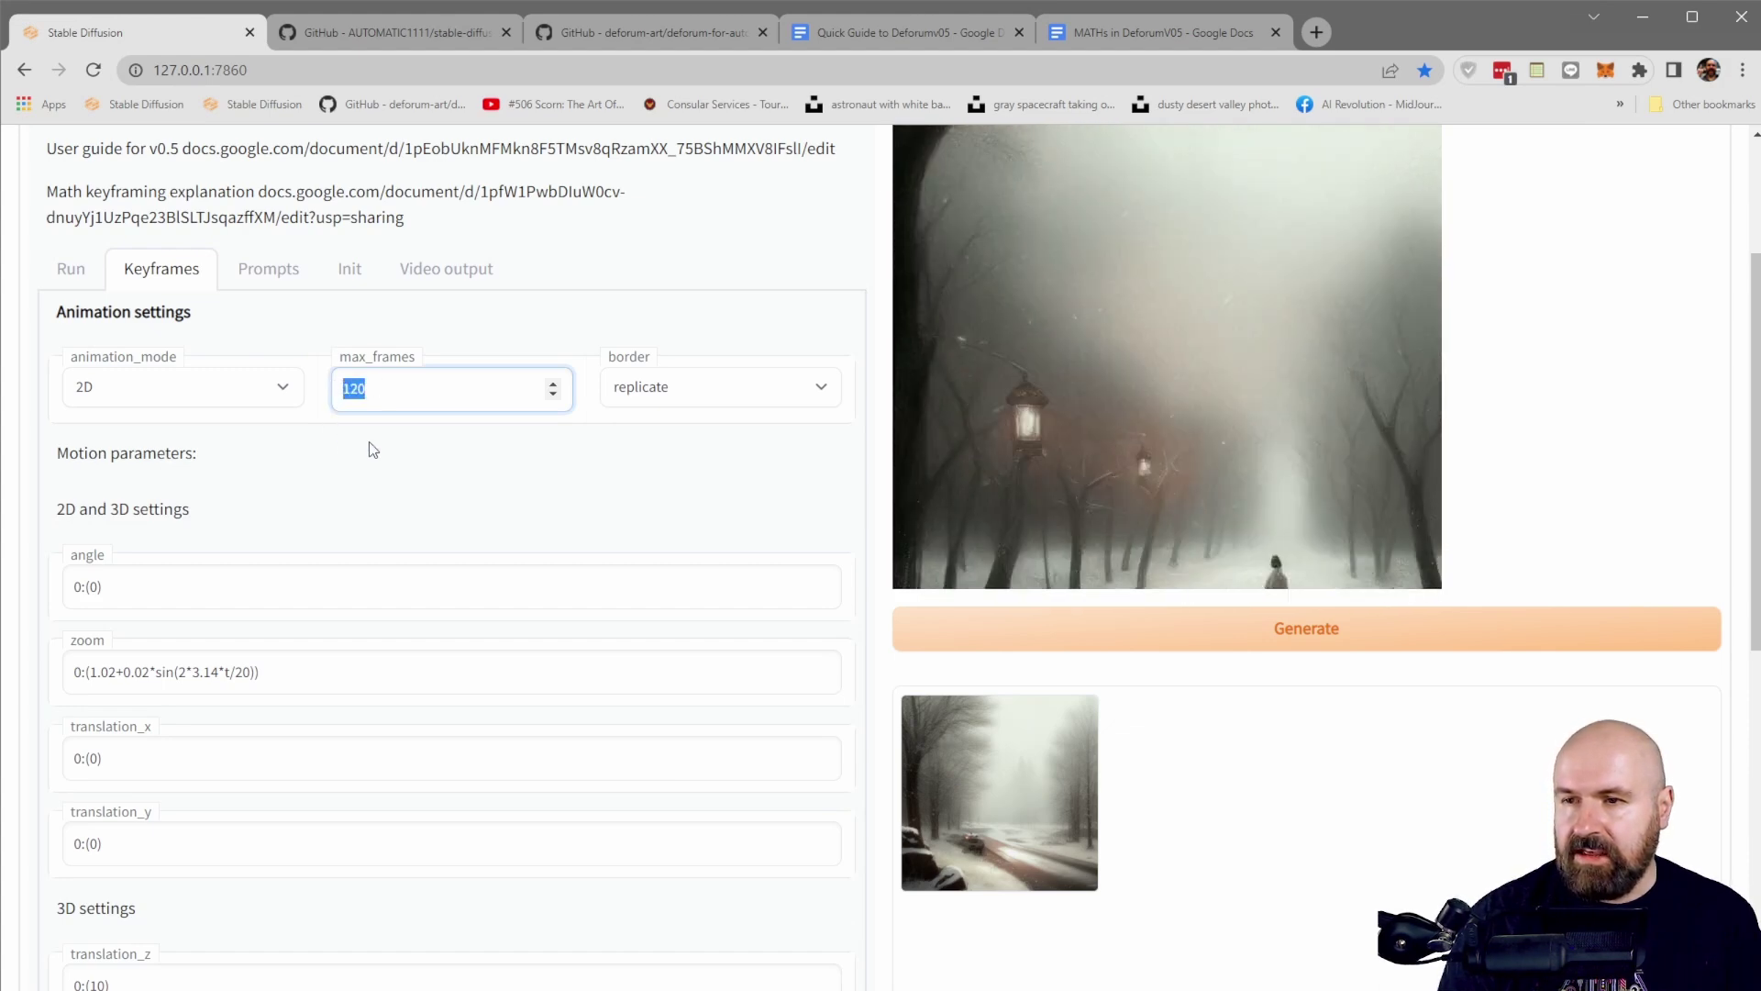
click(352, 455)
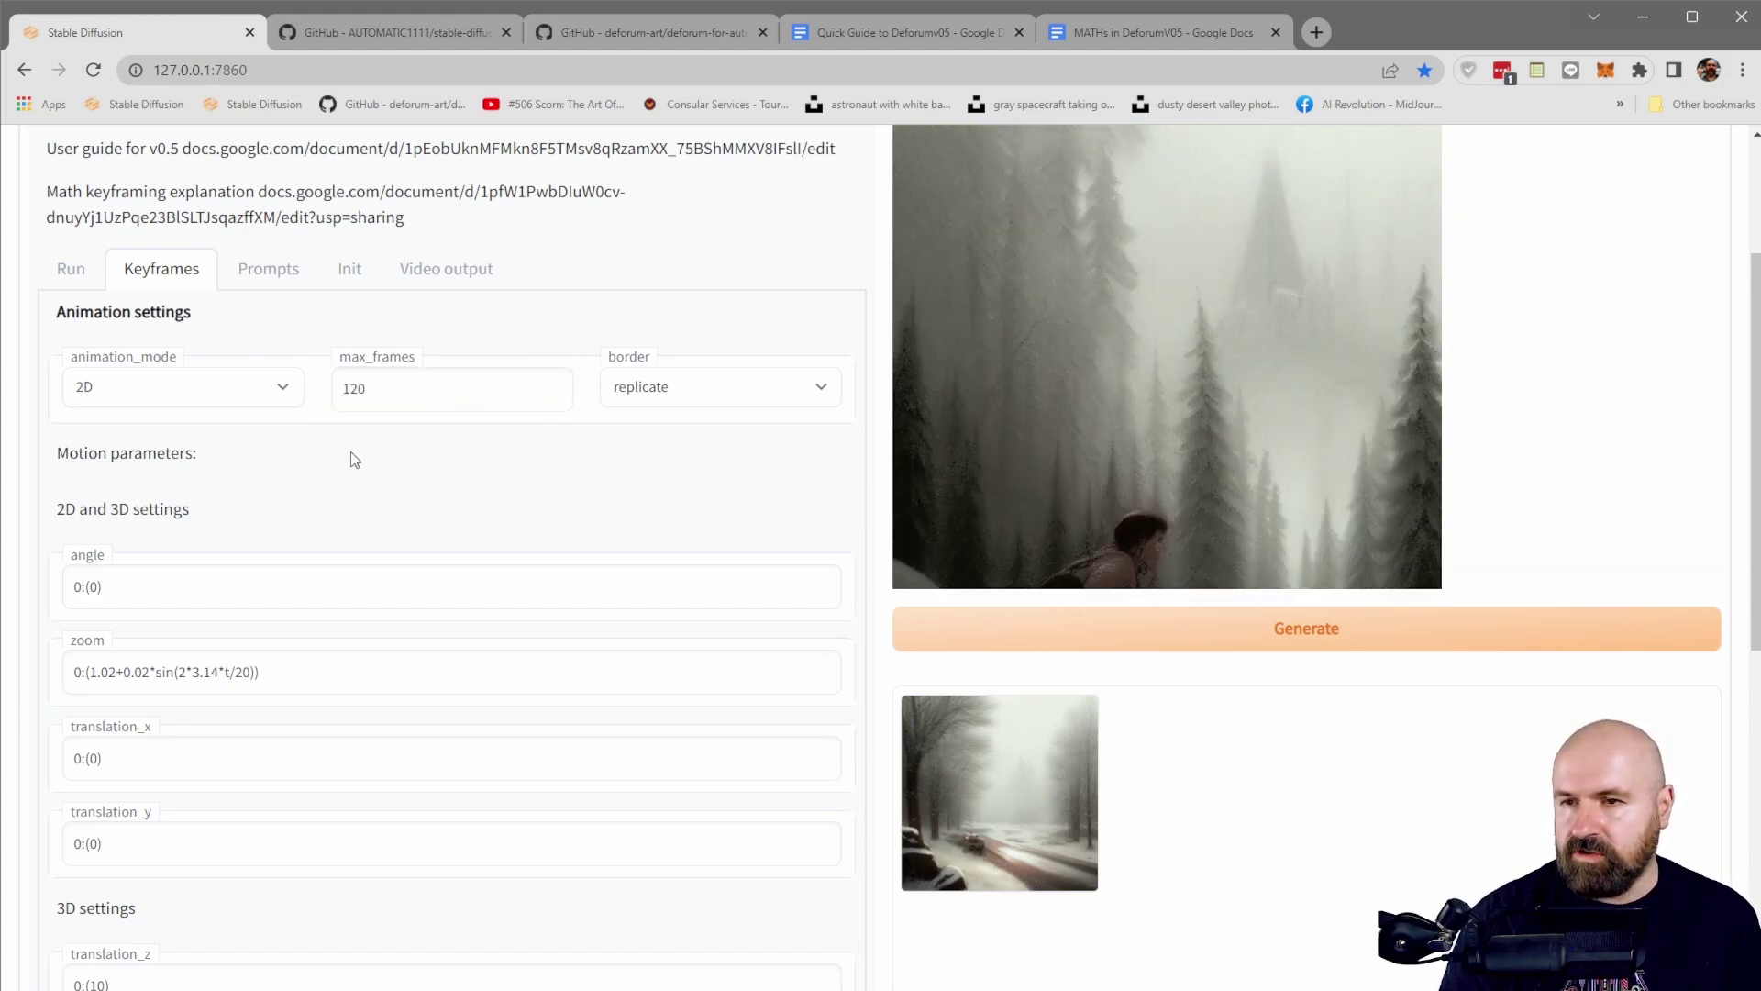
Scroll through the Keyframes motion, generation and 3D settings, then go to the Prompts sub-tab
scroll(224, 874, down, 10)
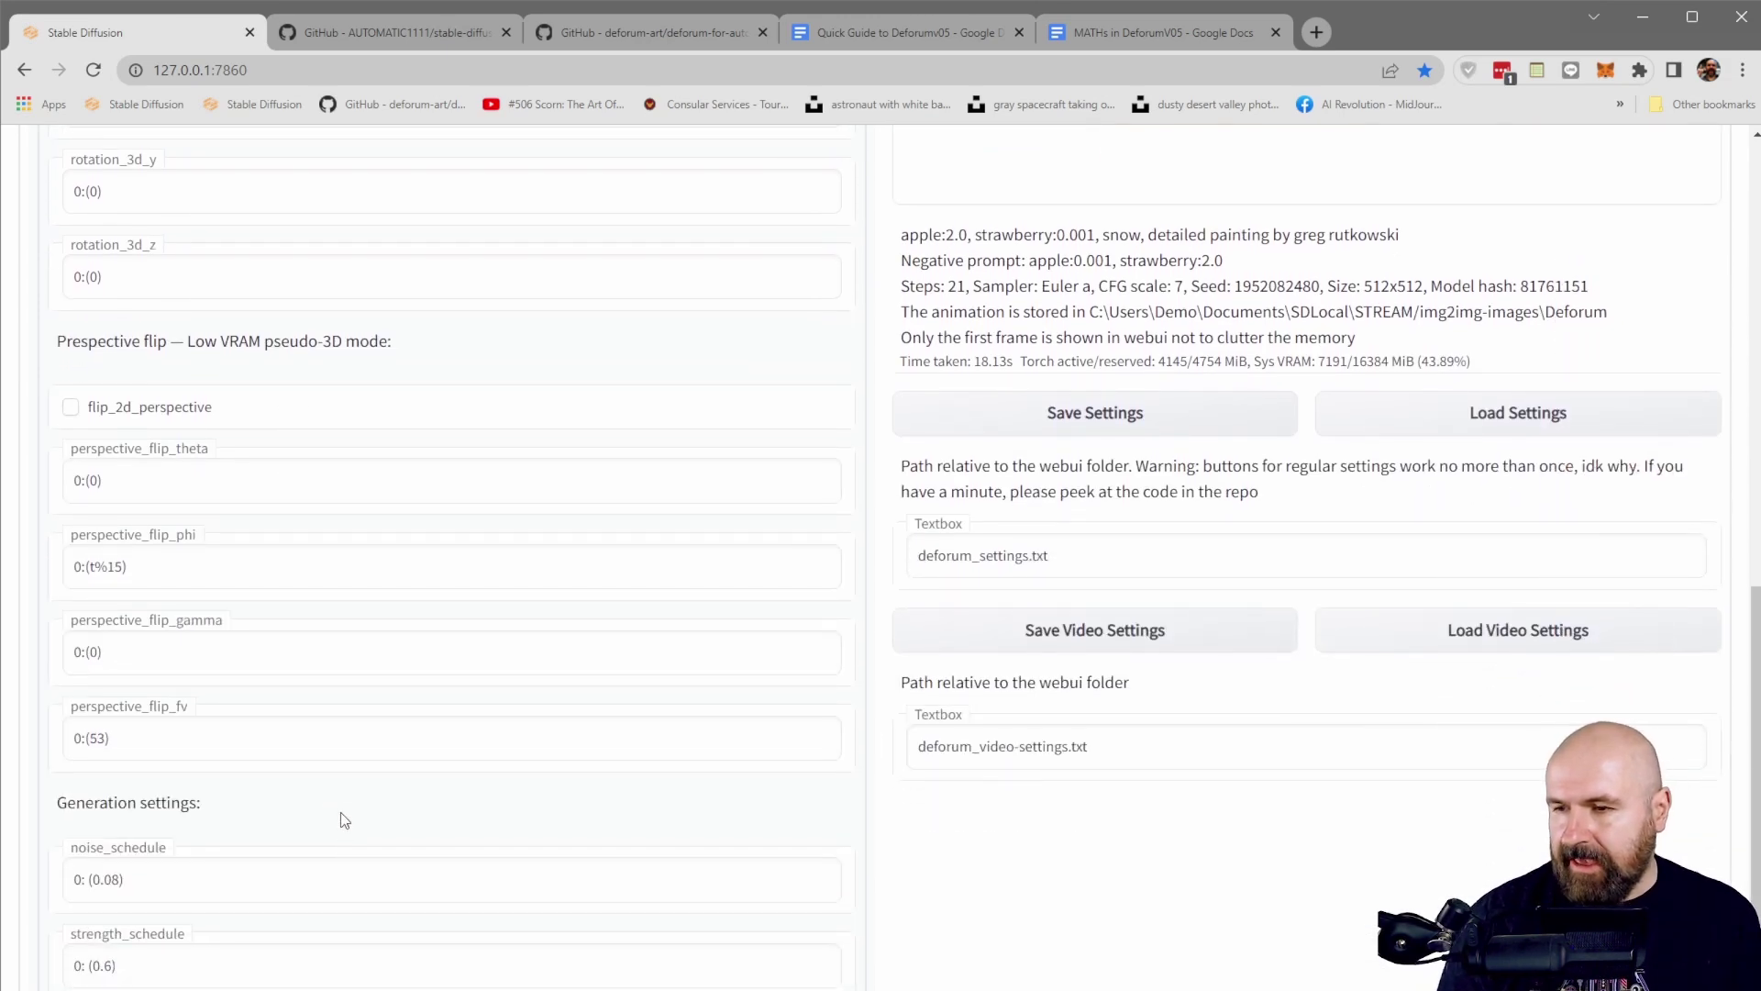
scroll(349, 788, up, 9)
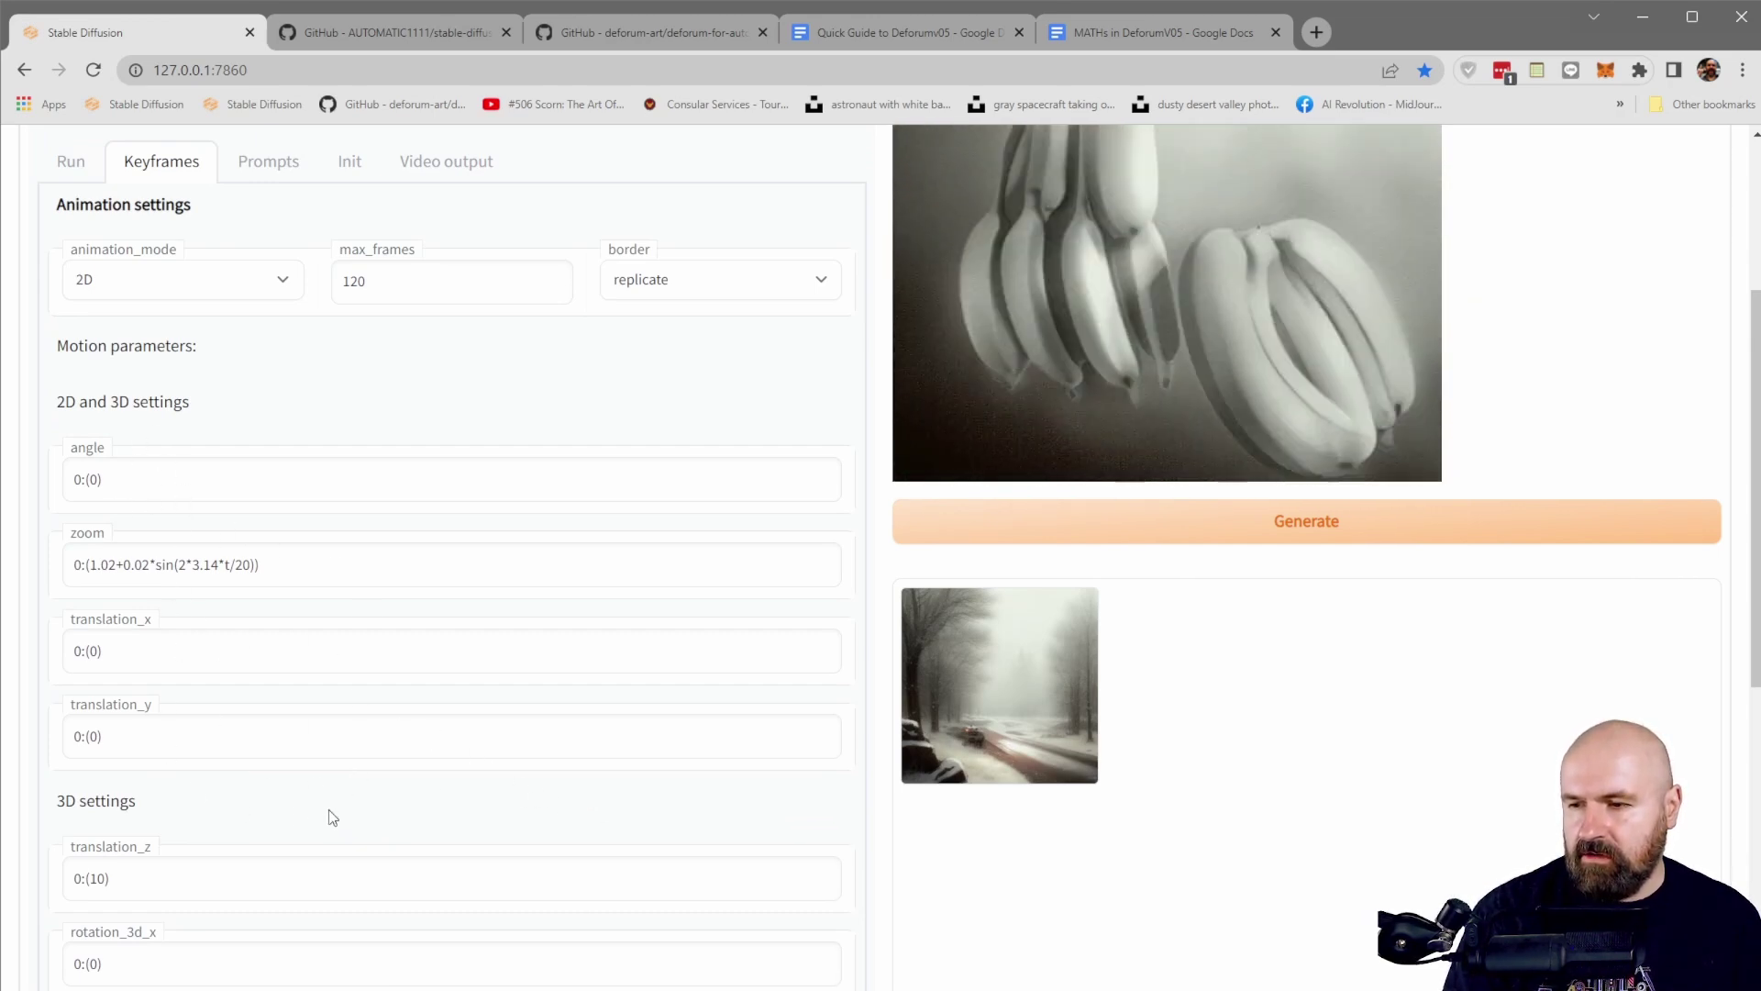
scroll(101, 662, down, 6)
scroll(266, 853, down, 7)
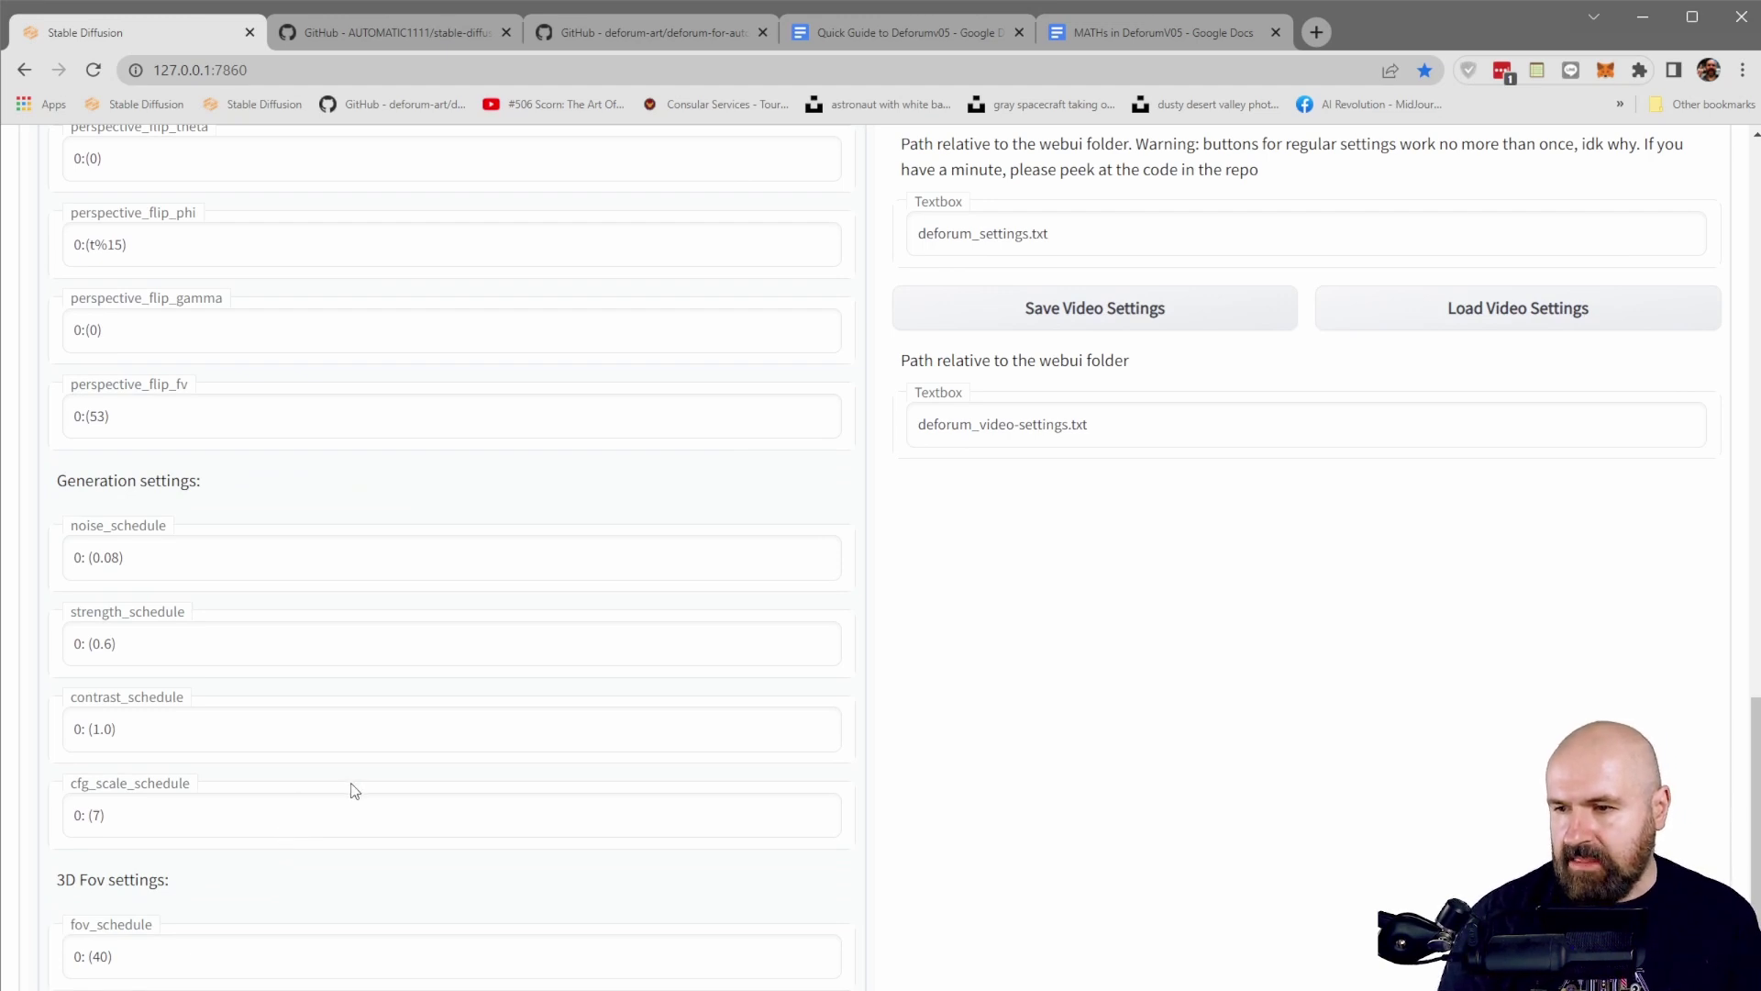
scroll(348, 790, down, 5)
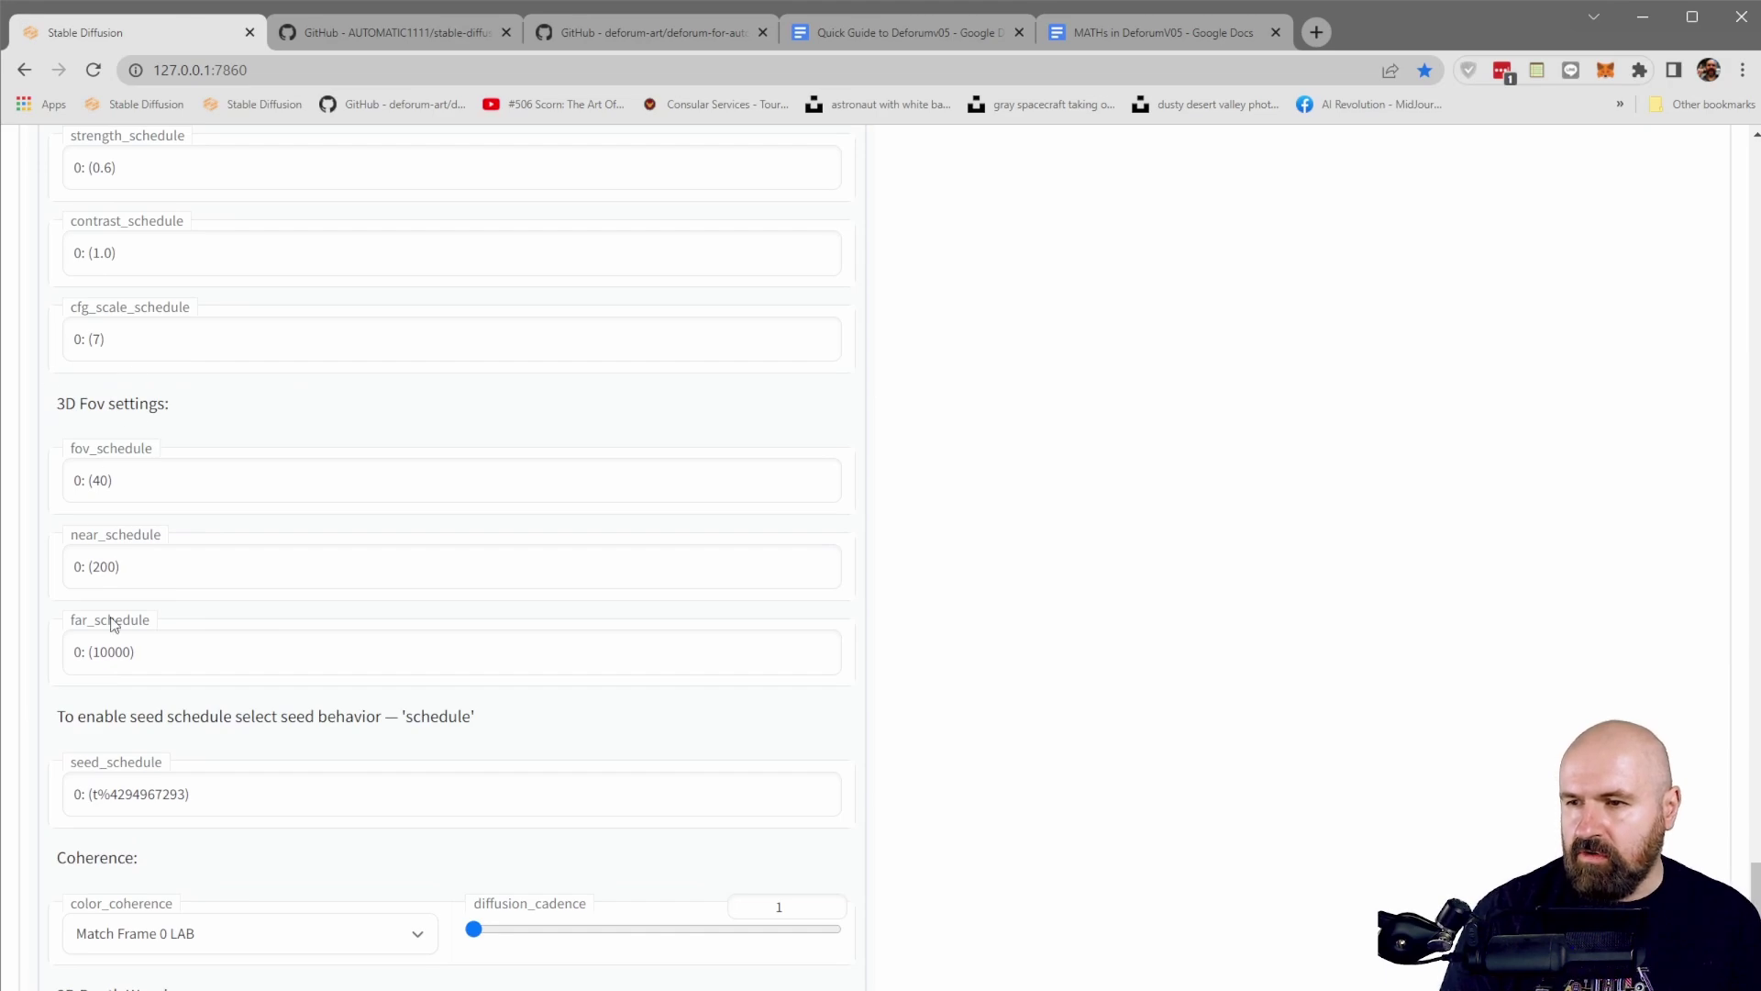
scroll(279, 828, up, 15)
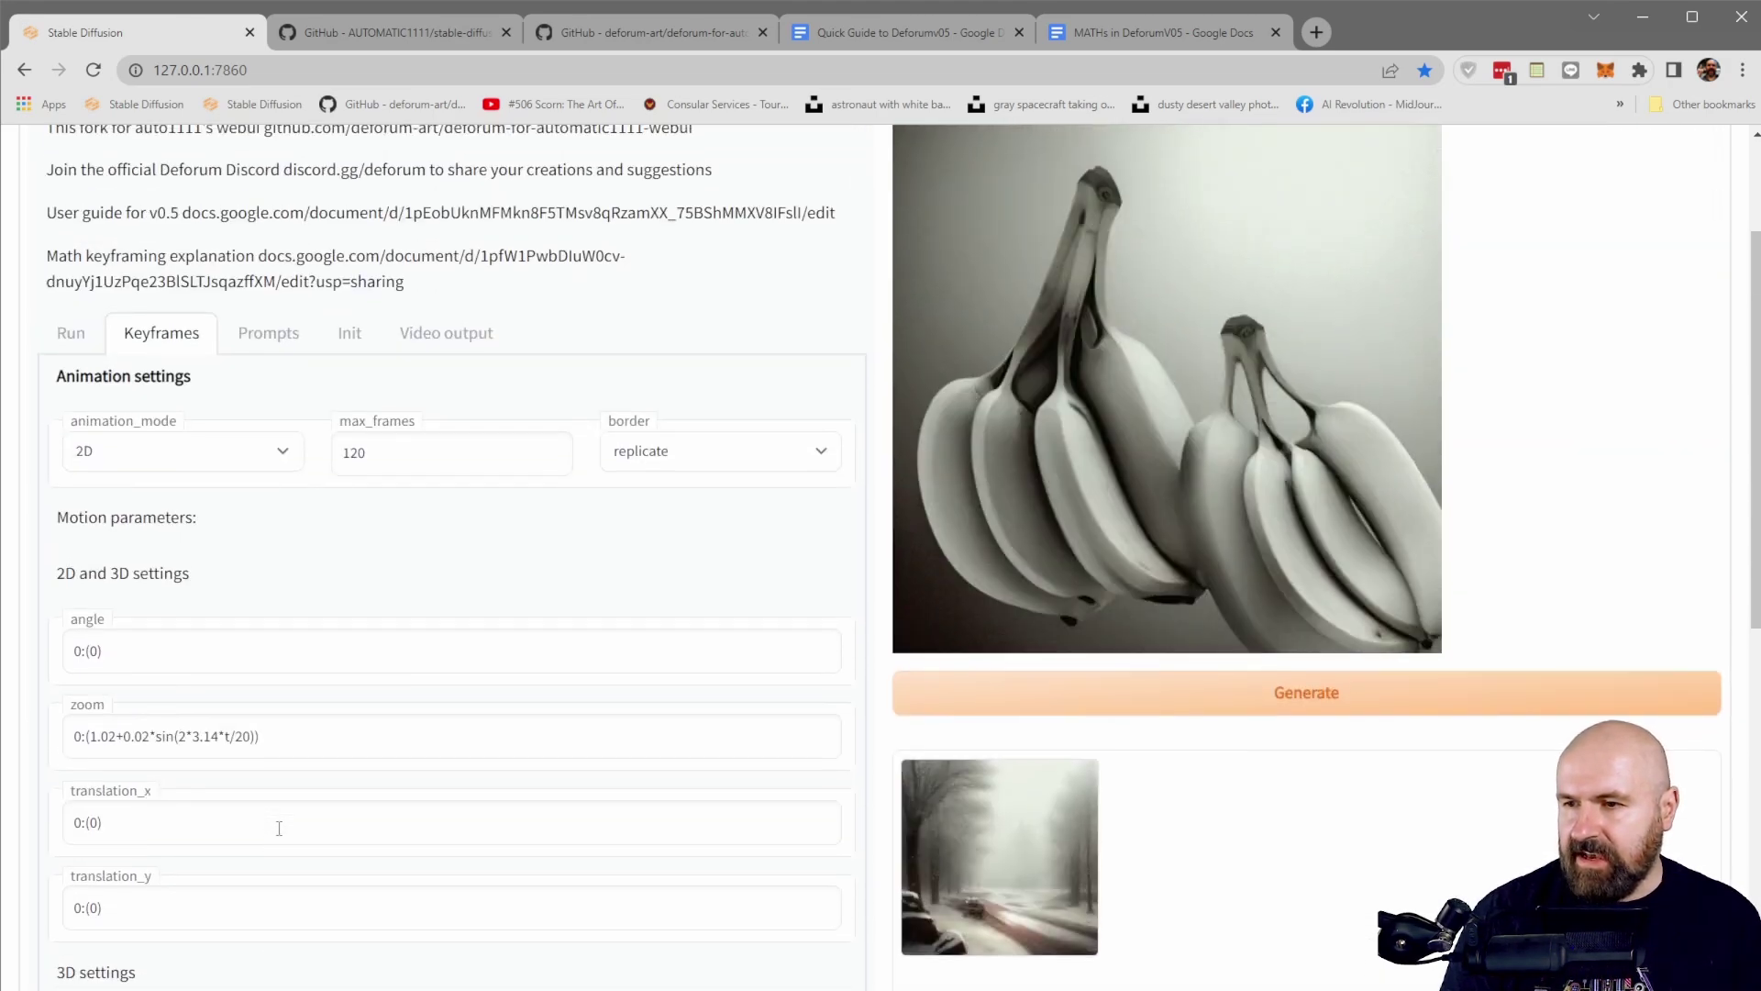
scroll(279, 827, up, 1)
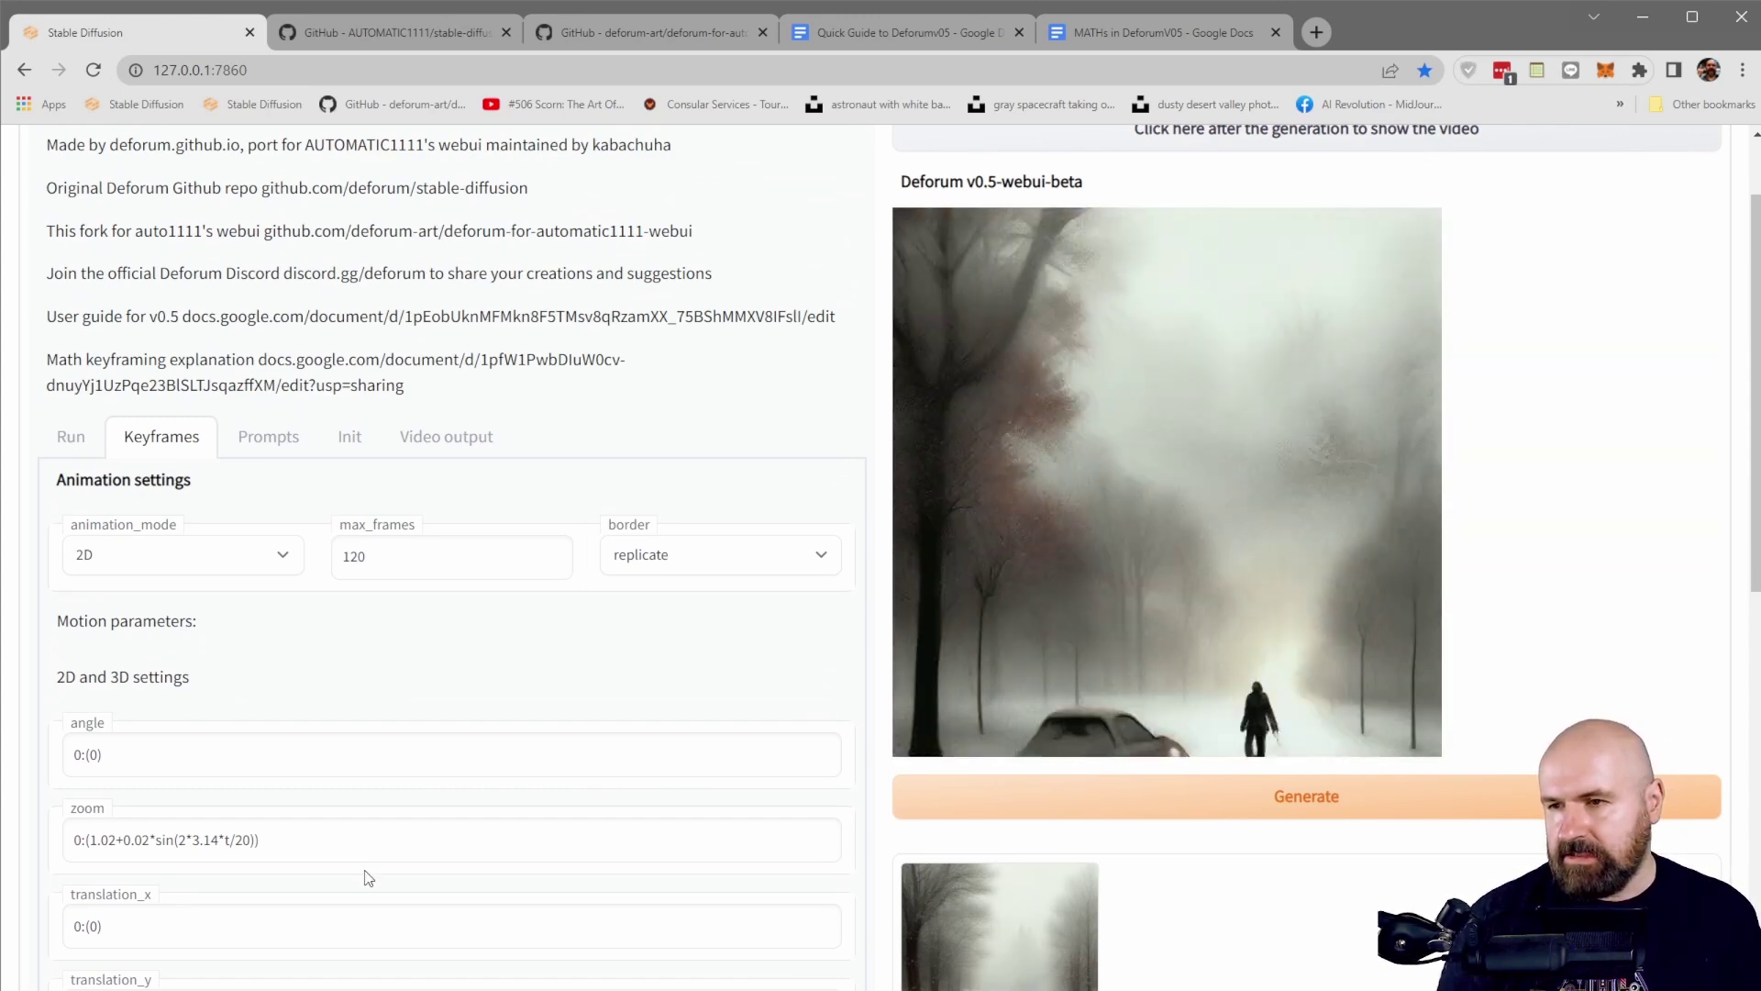
scroll(445, 890, up, 1)
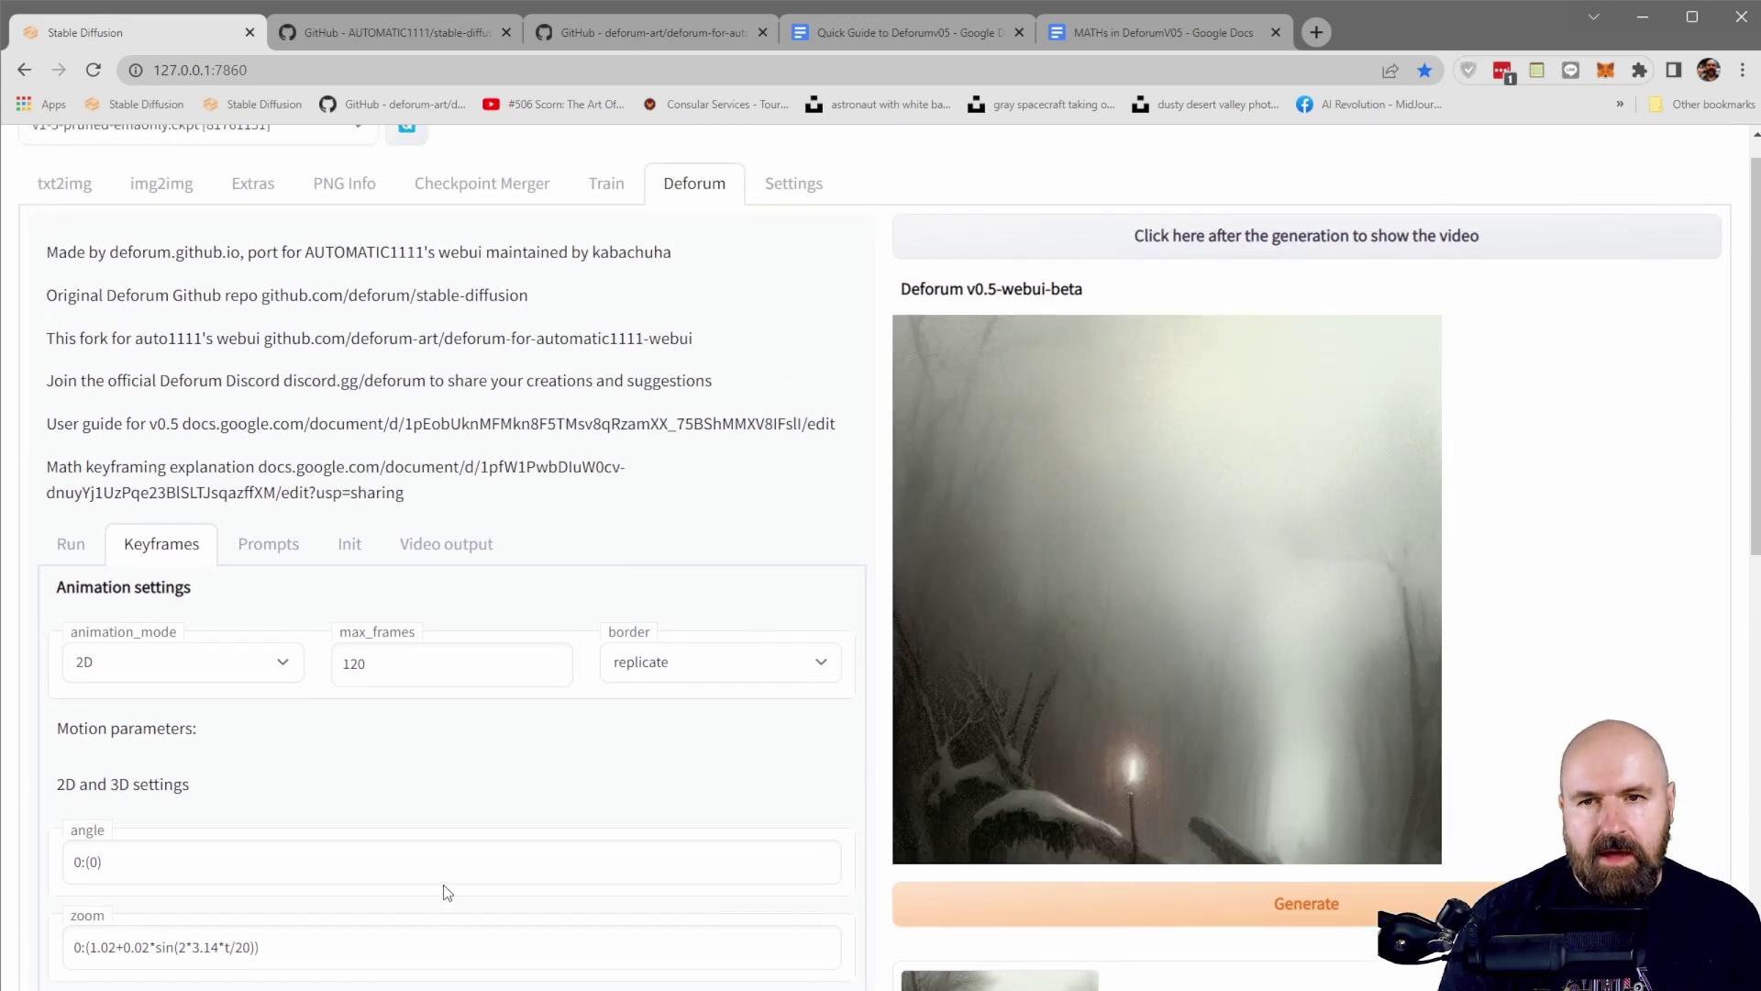
scroll(445, 890, up, 1)
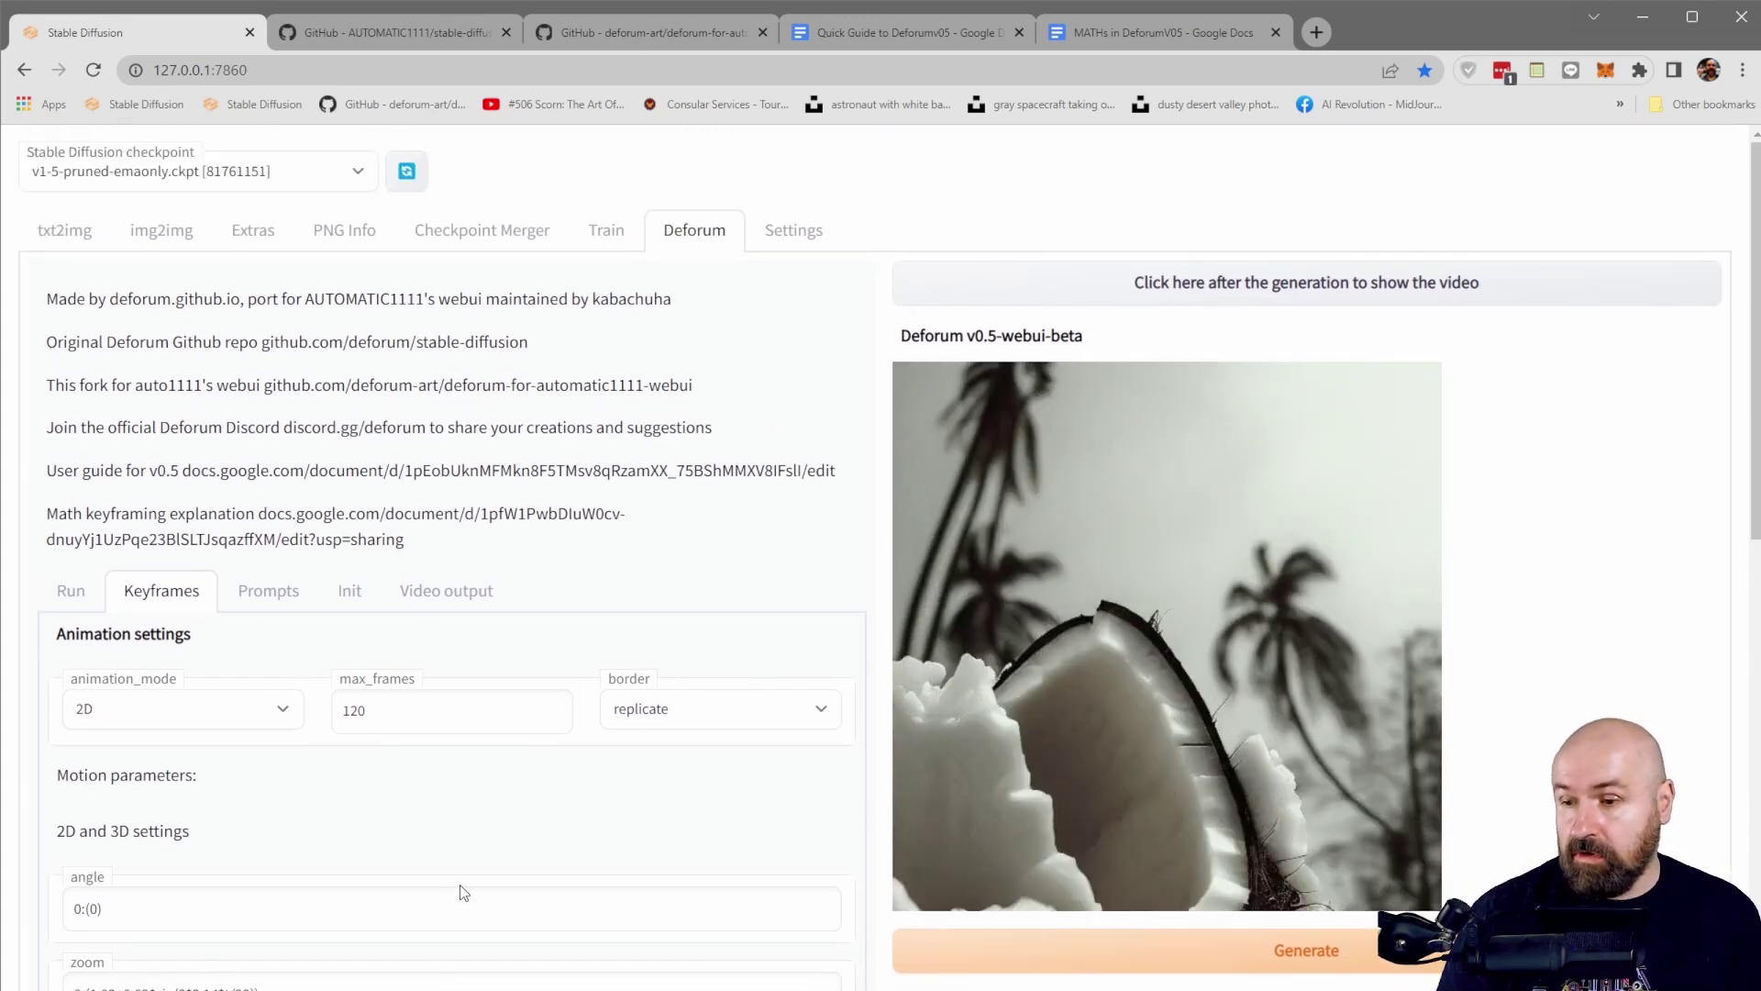
scroll(464, 889, down, 2)
click(268, 437)
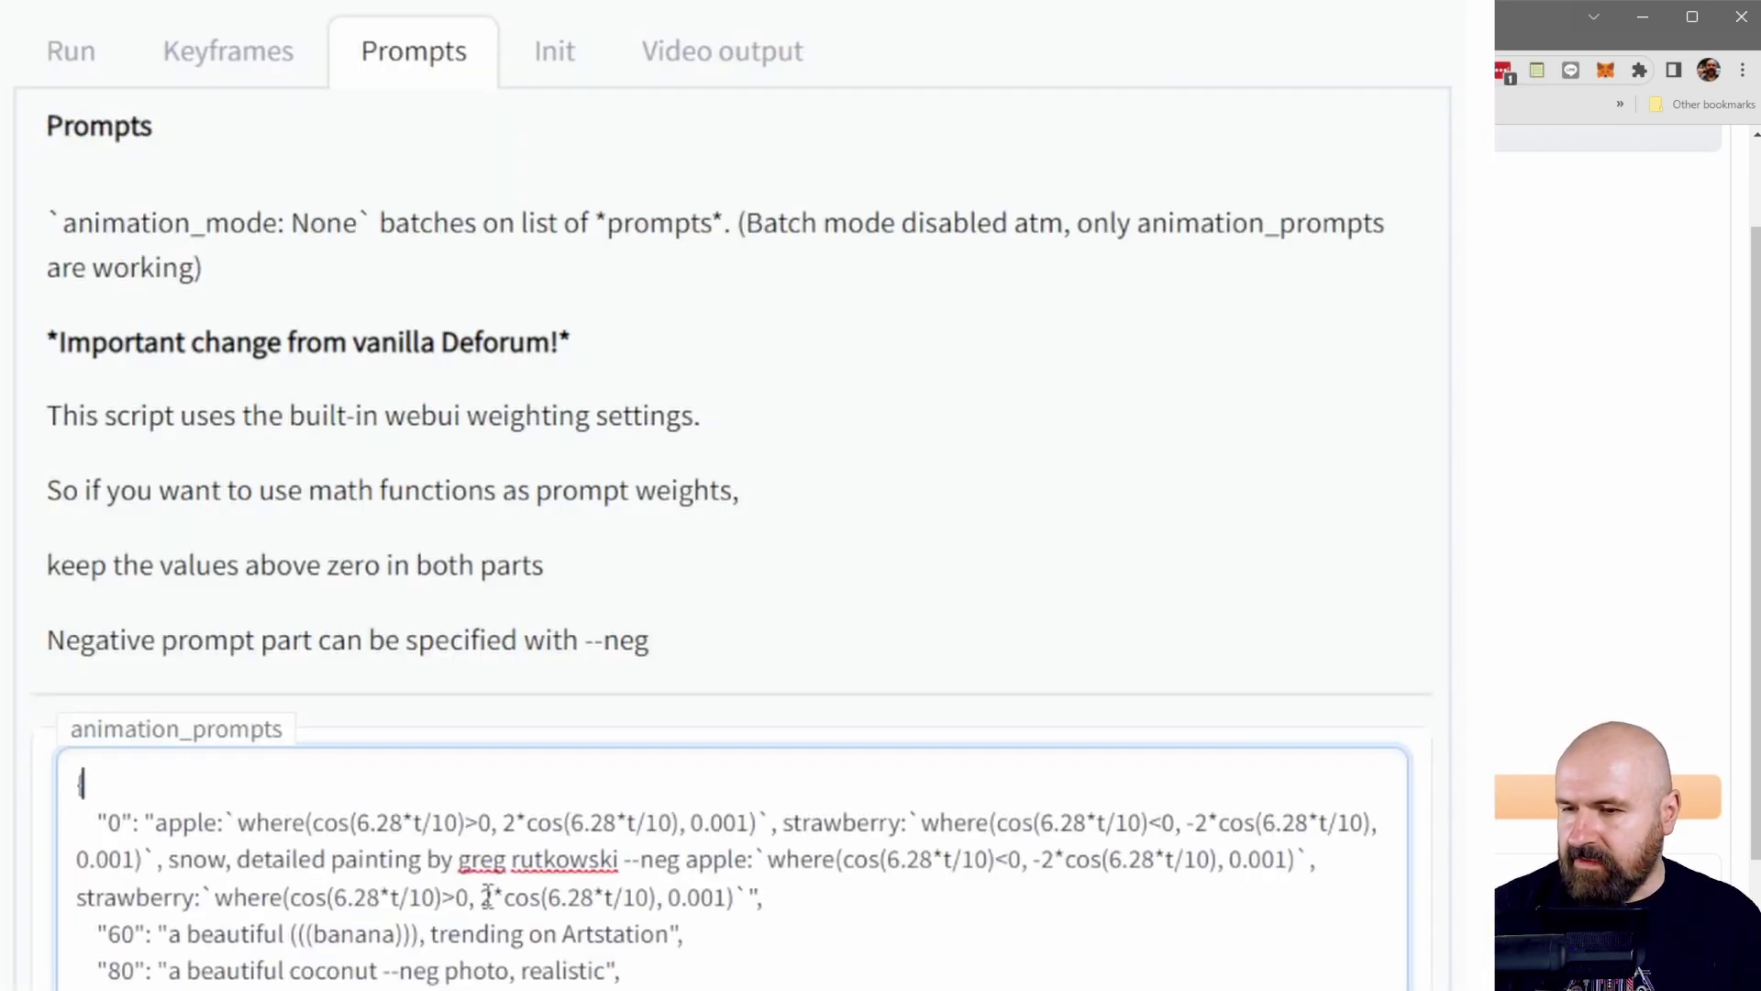
Highlight the whole frame 0 prompt, then its negative and positive apple and strawberry weights
drag(763, 897, 145, 823)
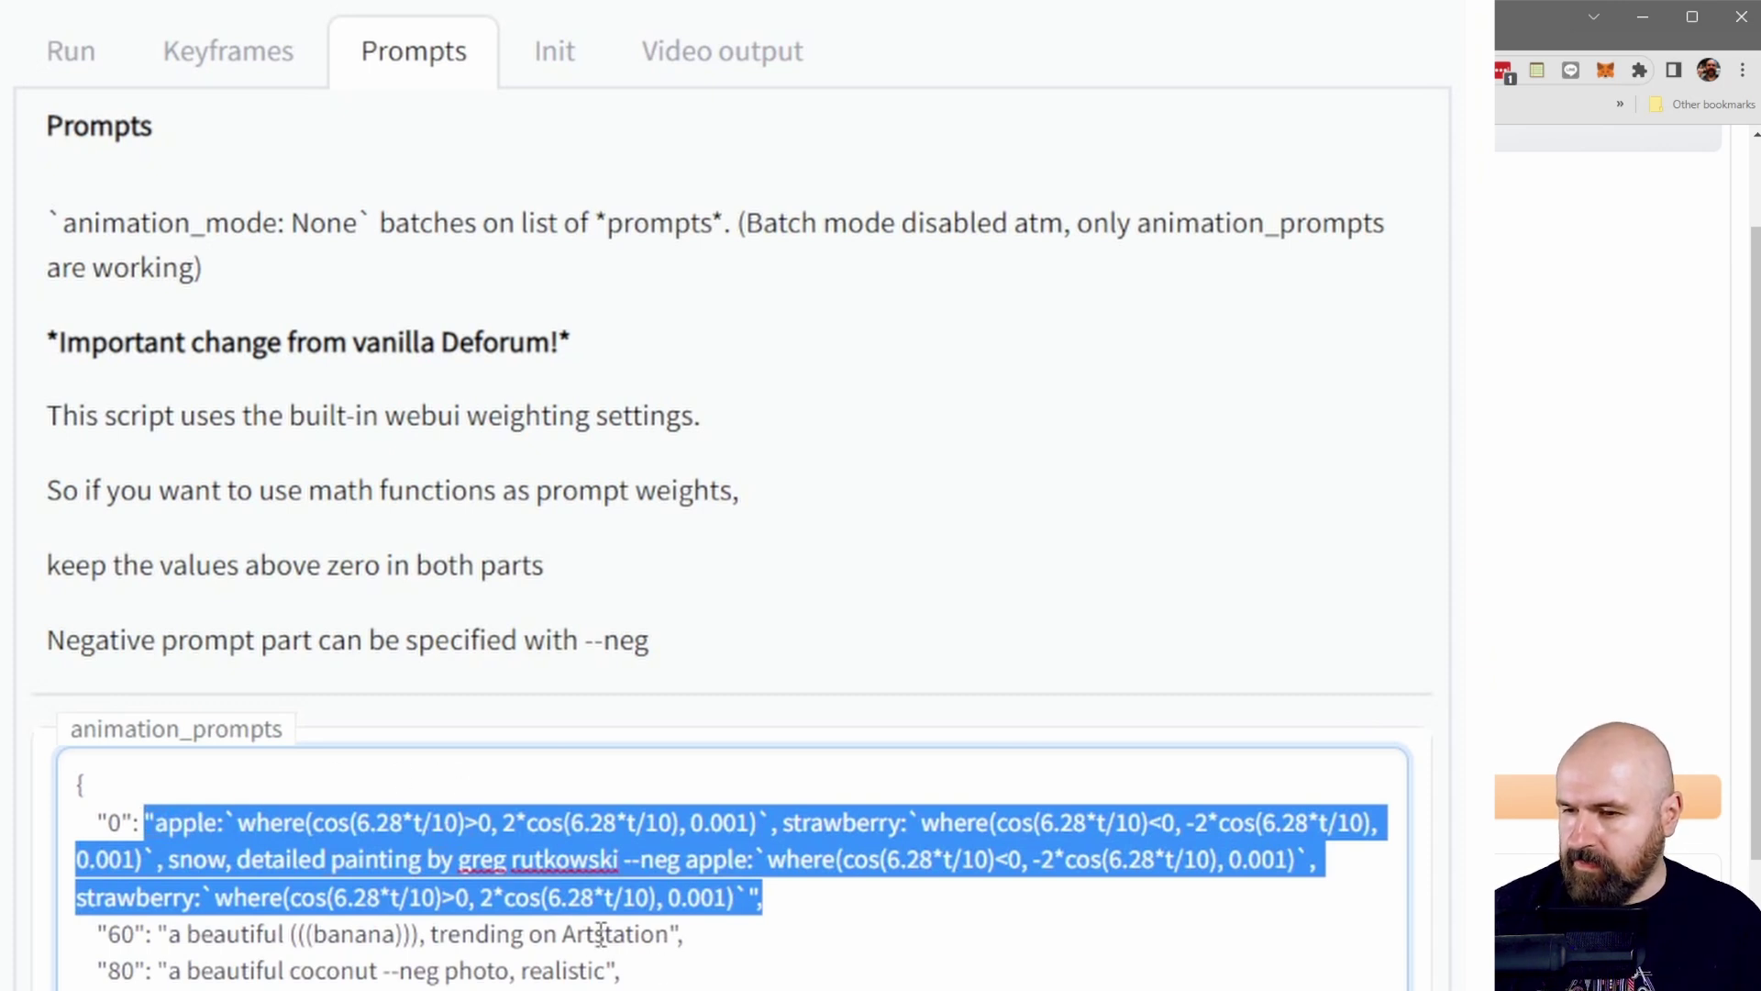
click(781, 896)
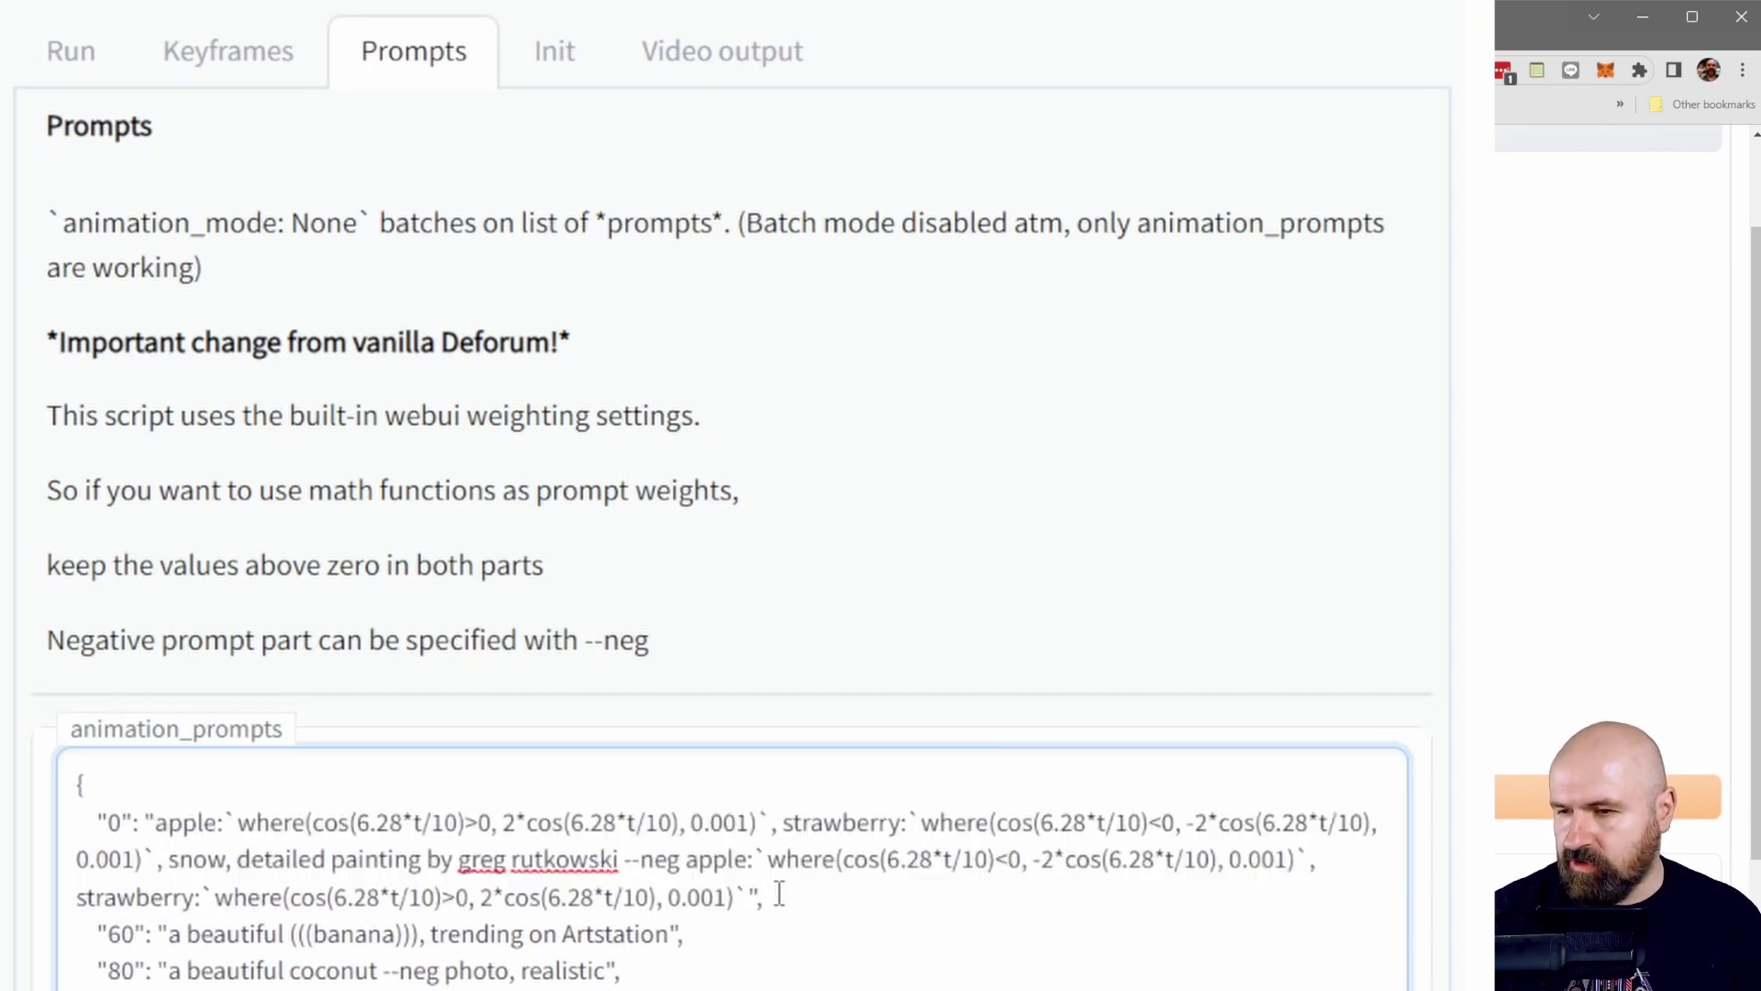
click(158, 822)
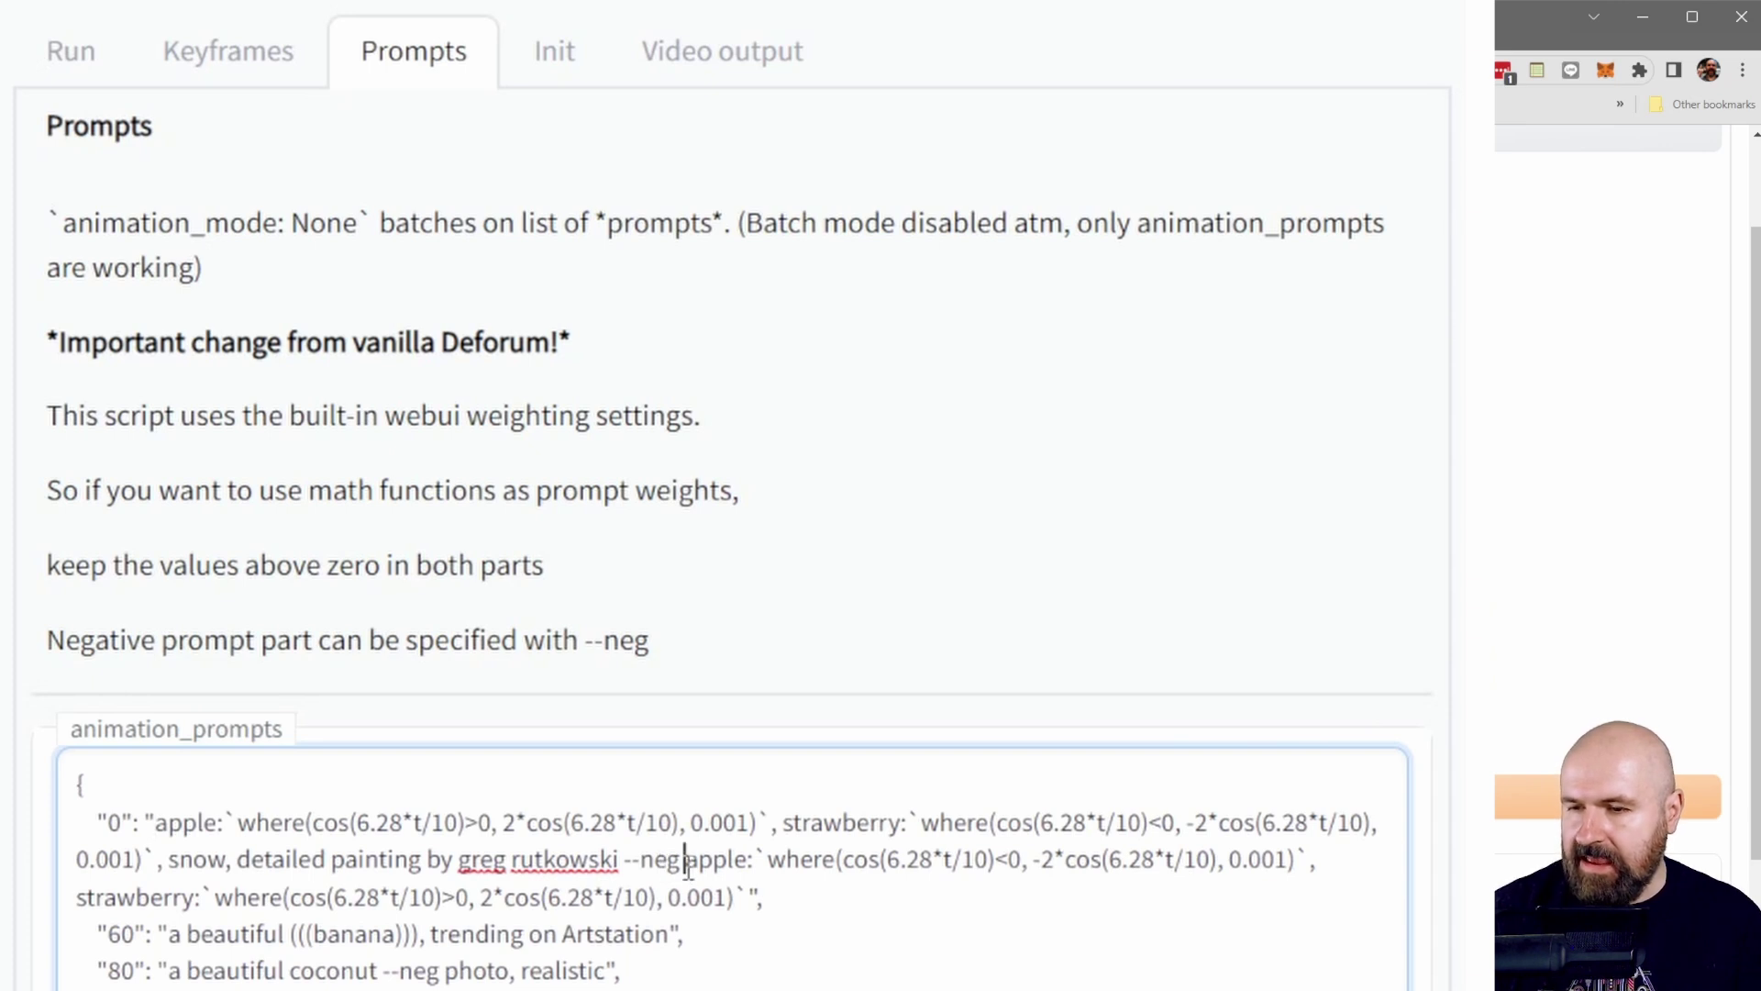
drag(684, 859, 735, 902)
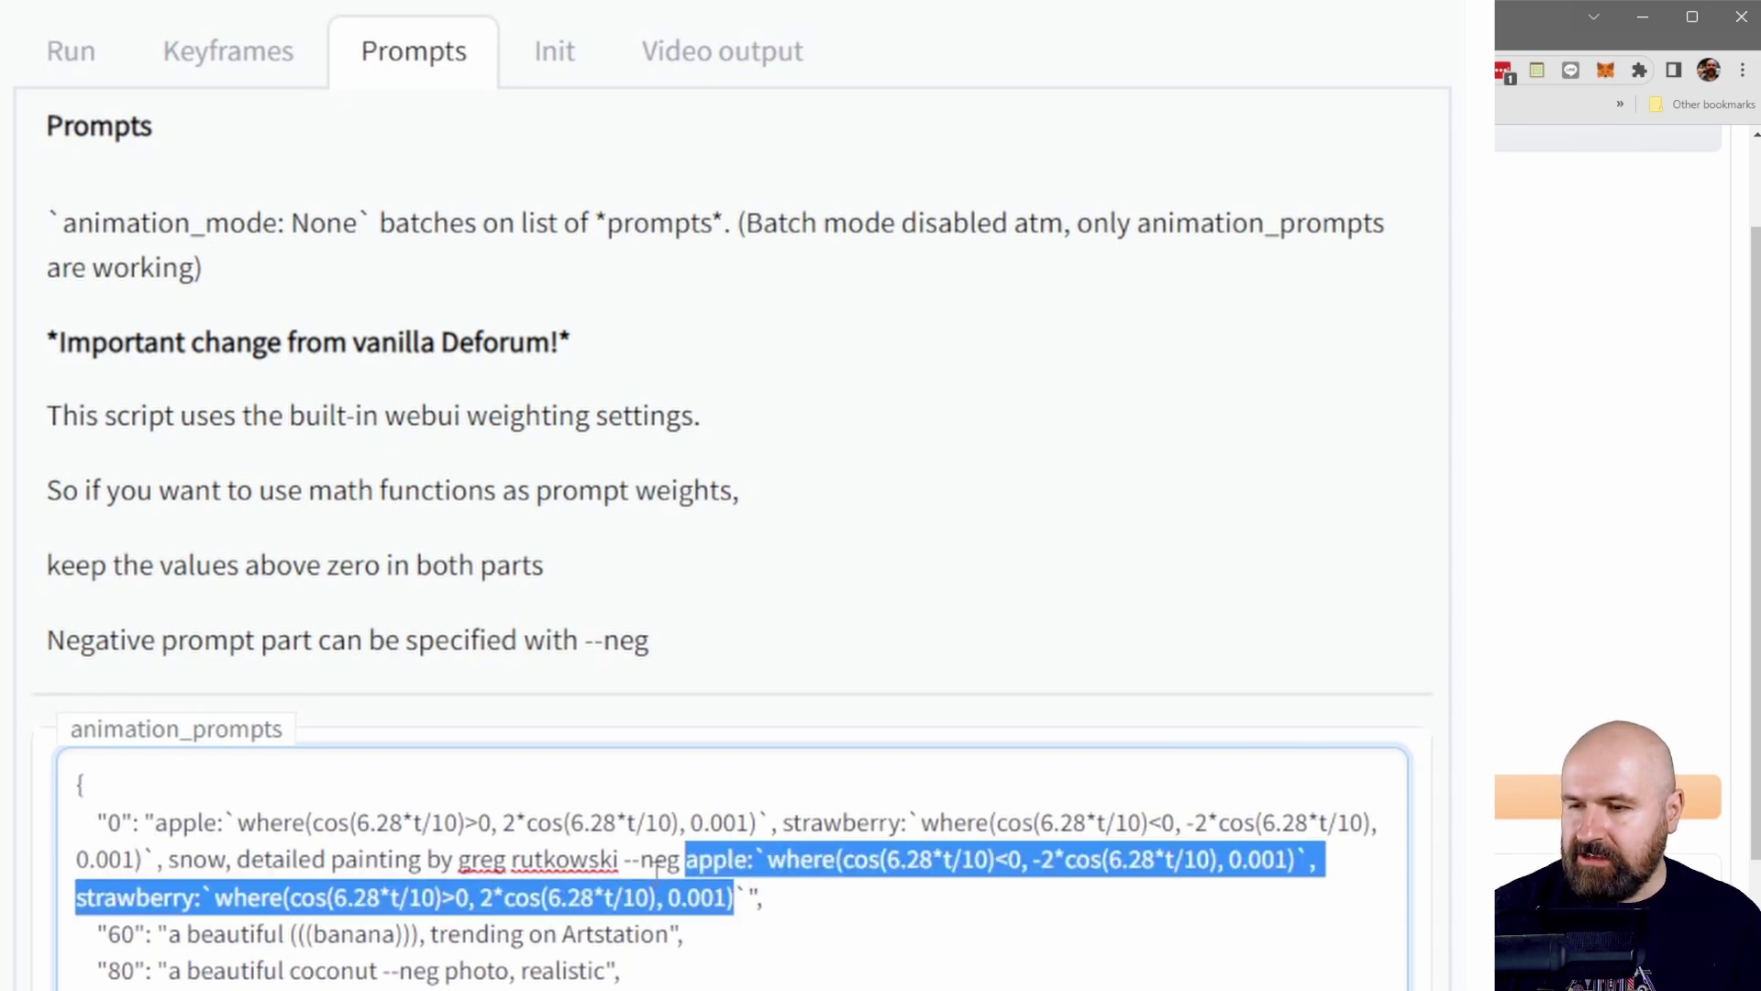
click(156, 819)
drag(156, 819, 159, 859)
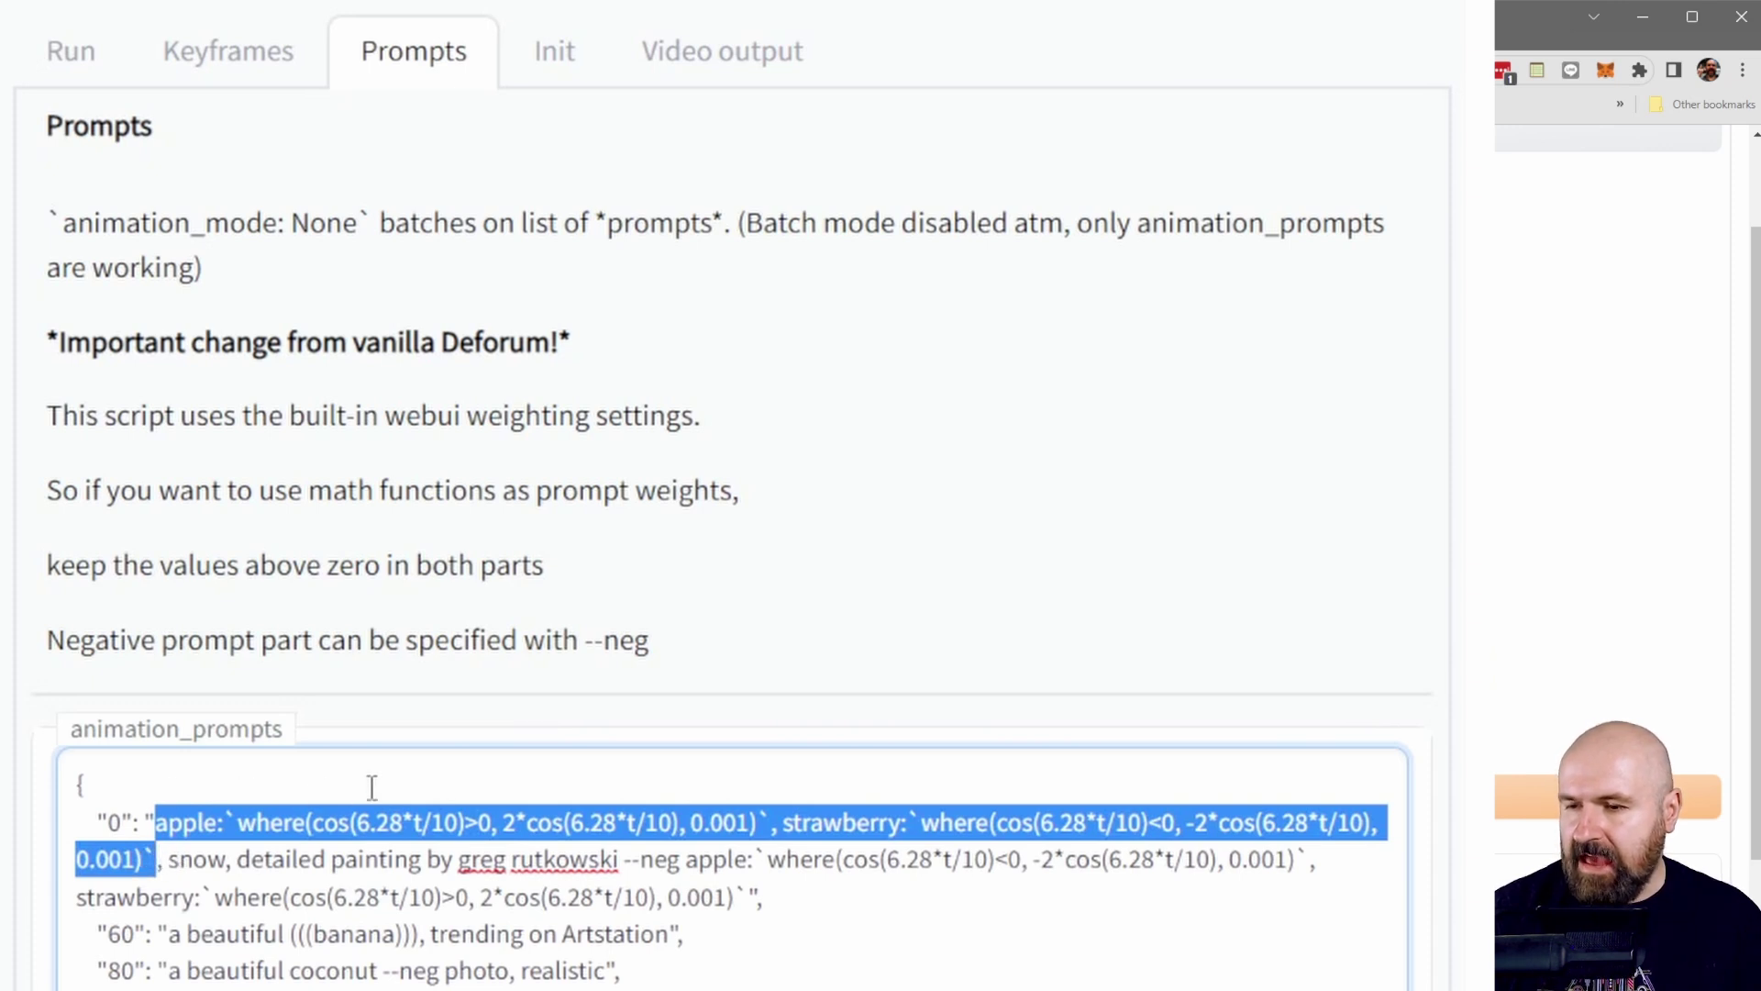
Highlight prompt 0's --neg part and positive weights again, then bring up the MATHs in DeforumV05 guide
drag(626, 863, 738, 898)
click(767, 908)
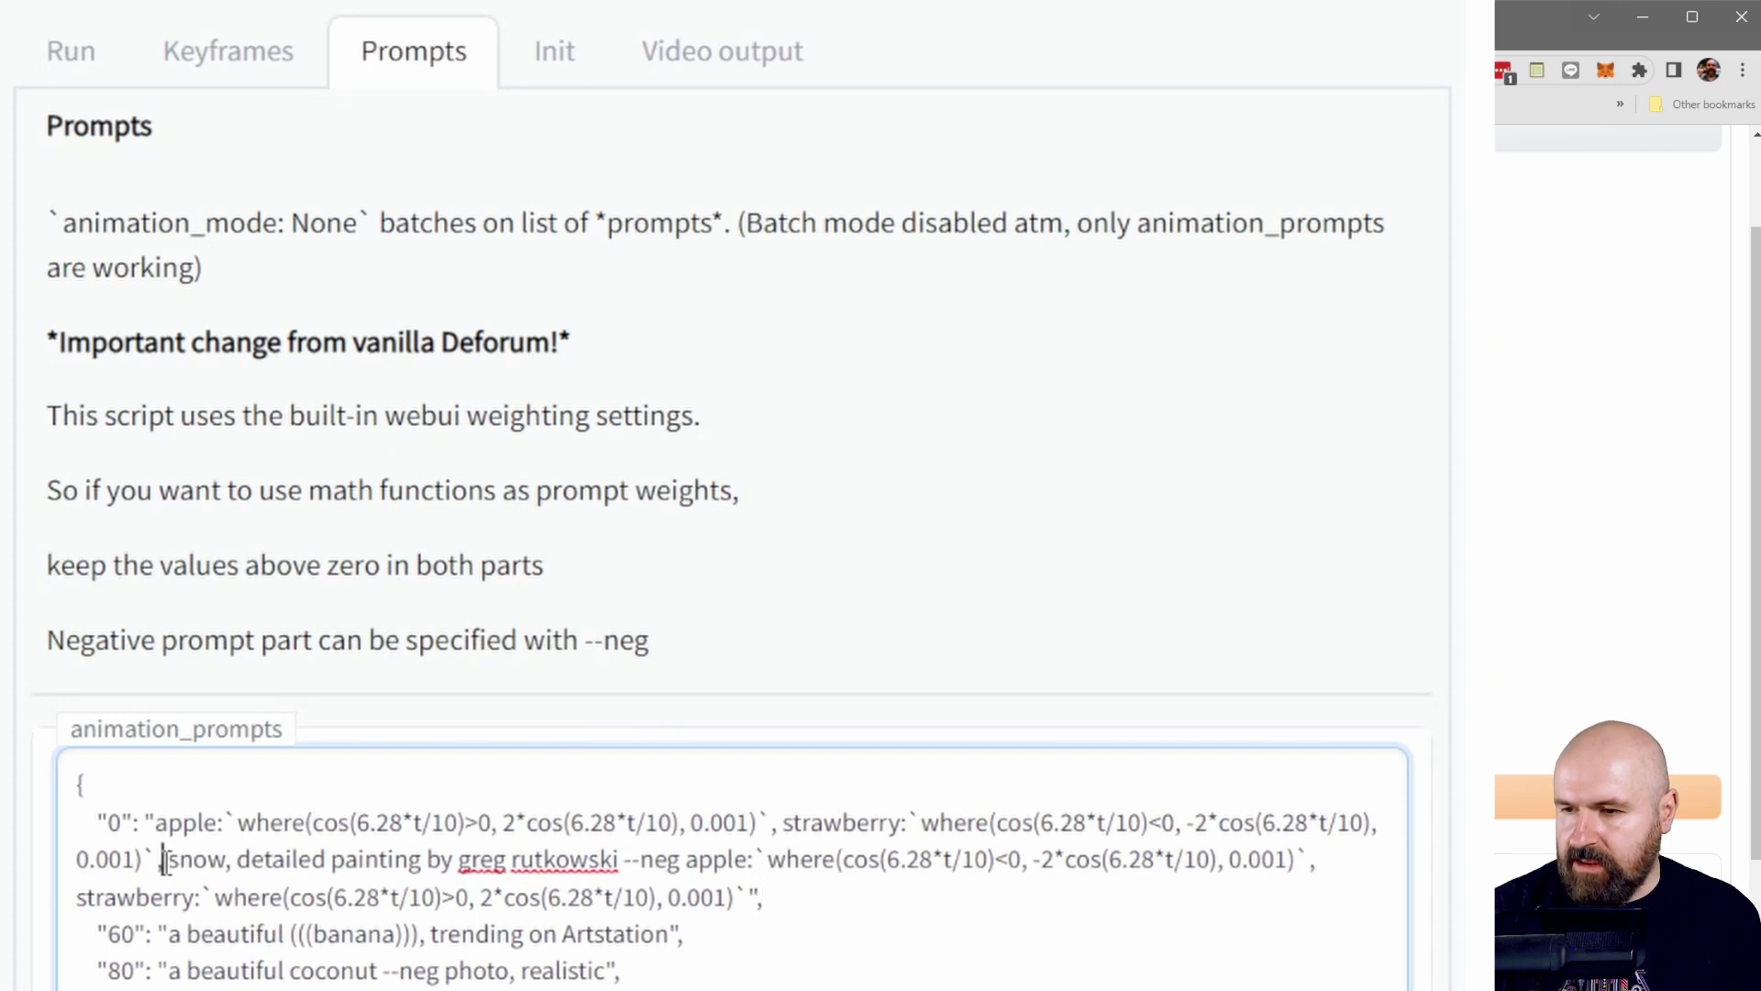
drag(163, 859, 154, 822)
drag(625, 860, 749, 903)
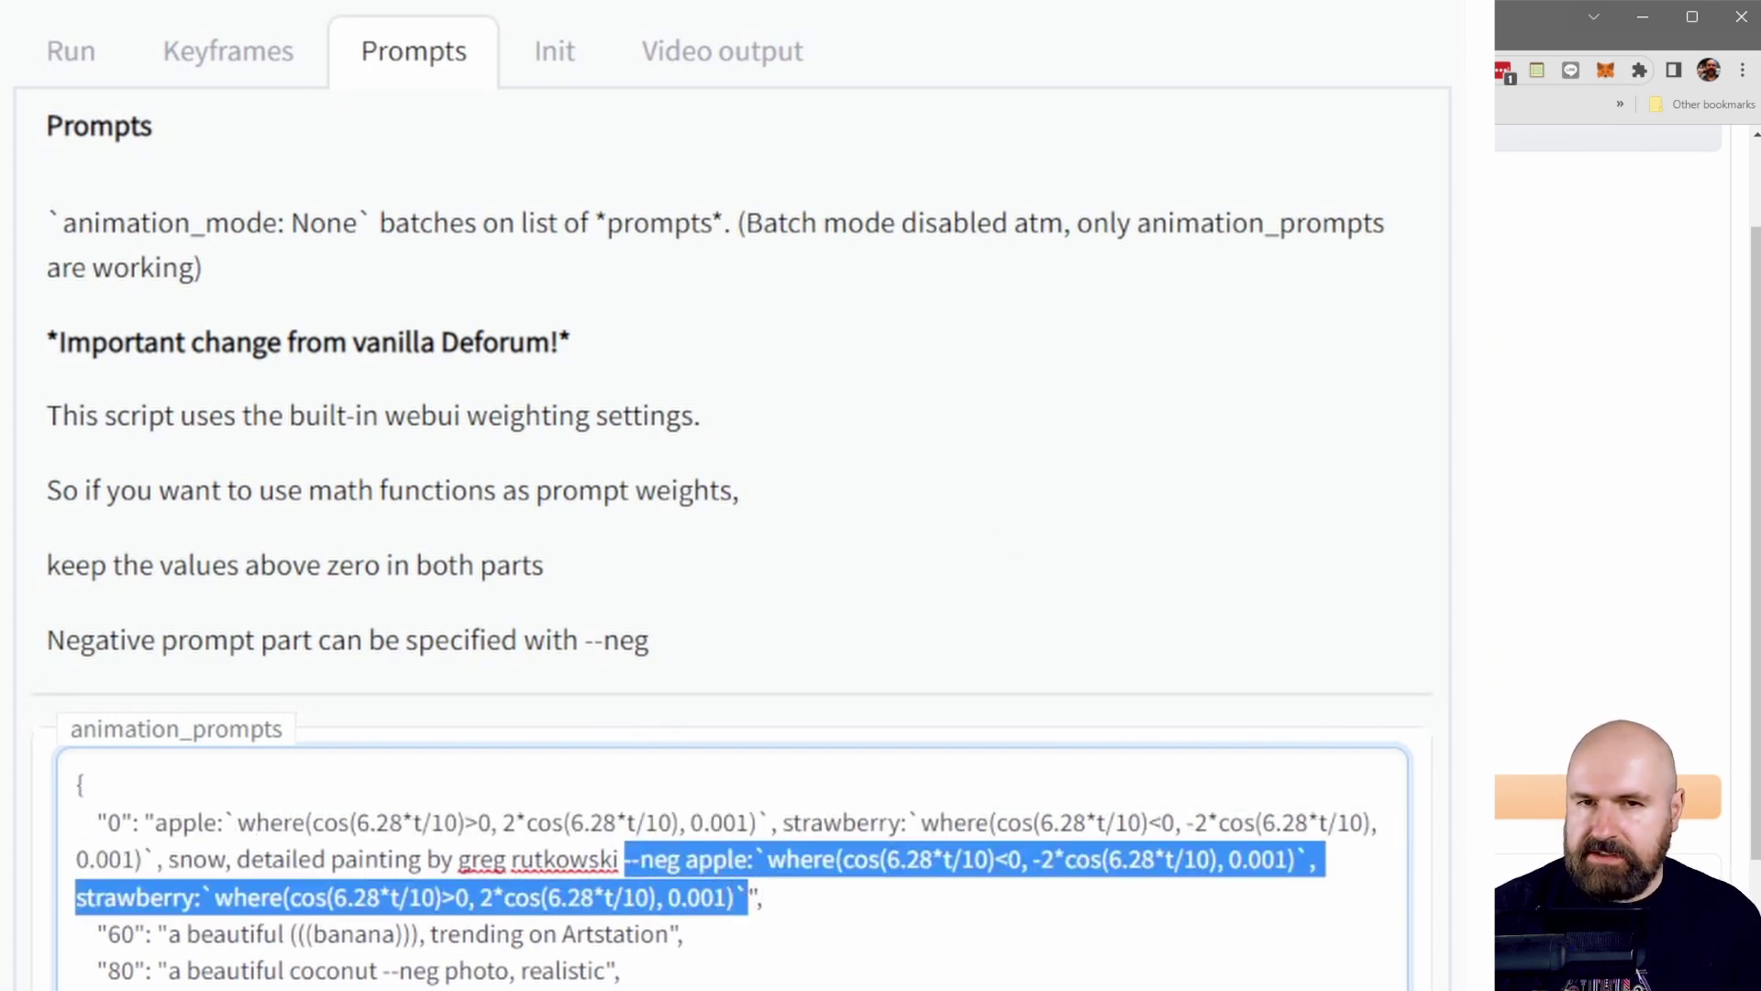
click(358, 859)
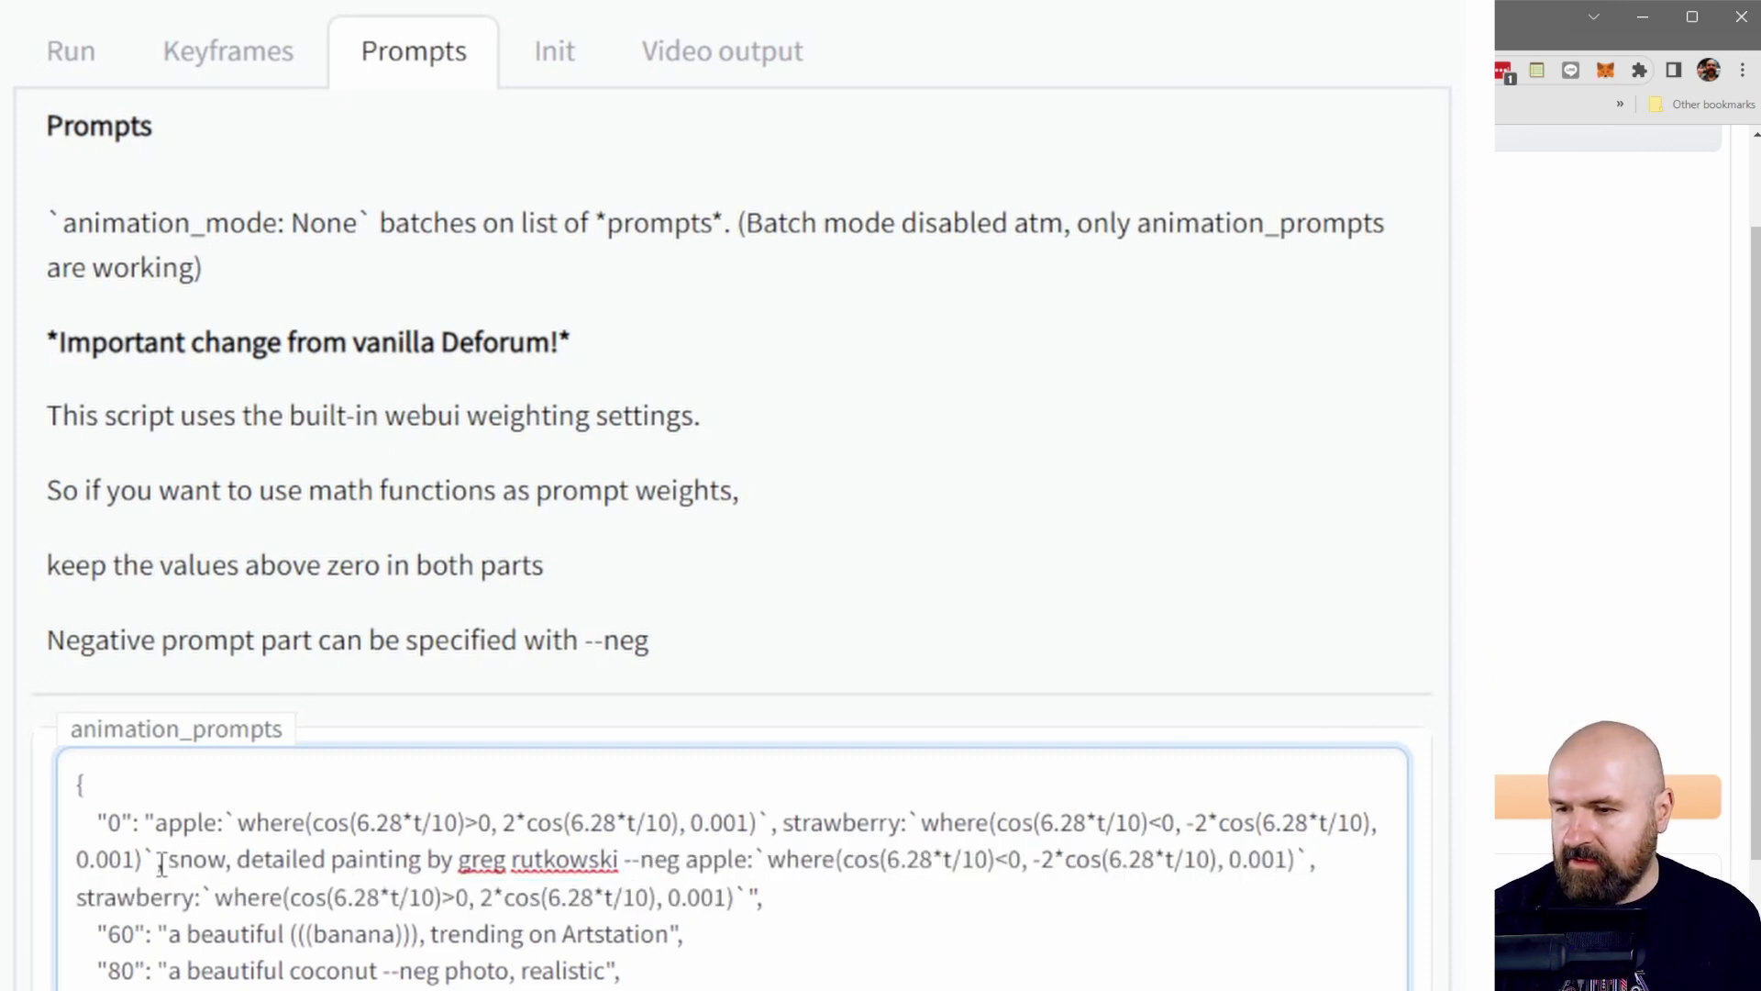
drag(157, 859, 736, 896)
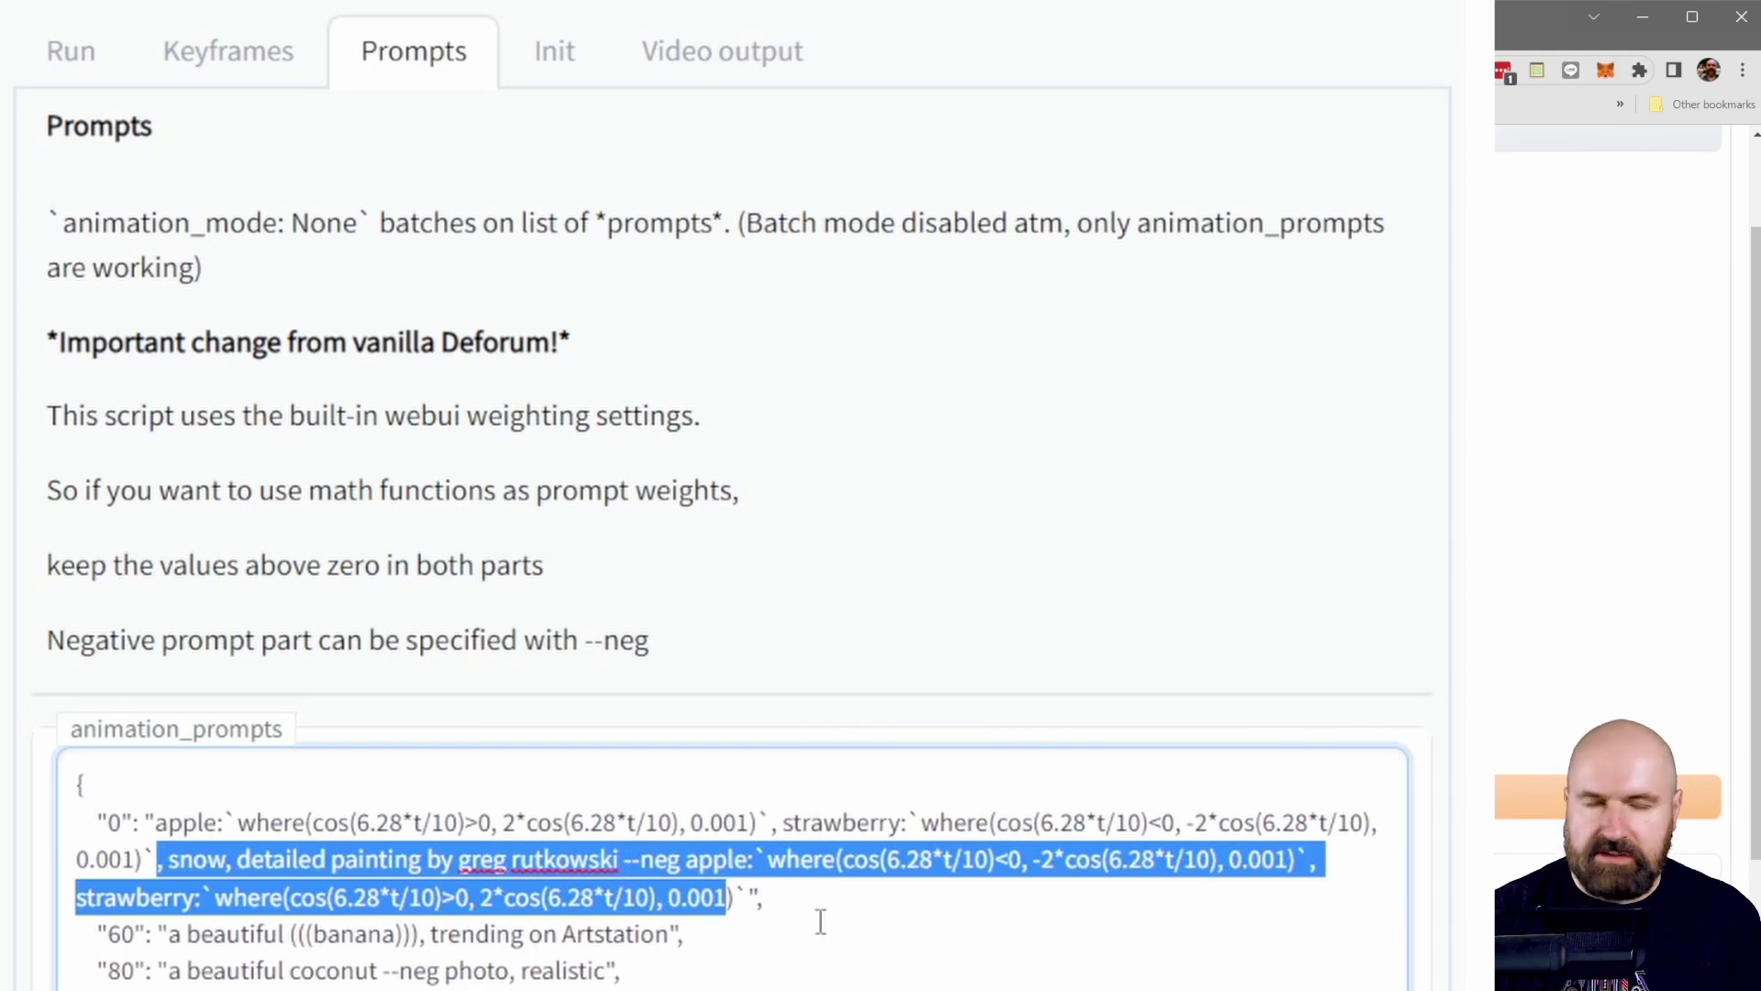
click(775, 896)
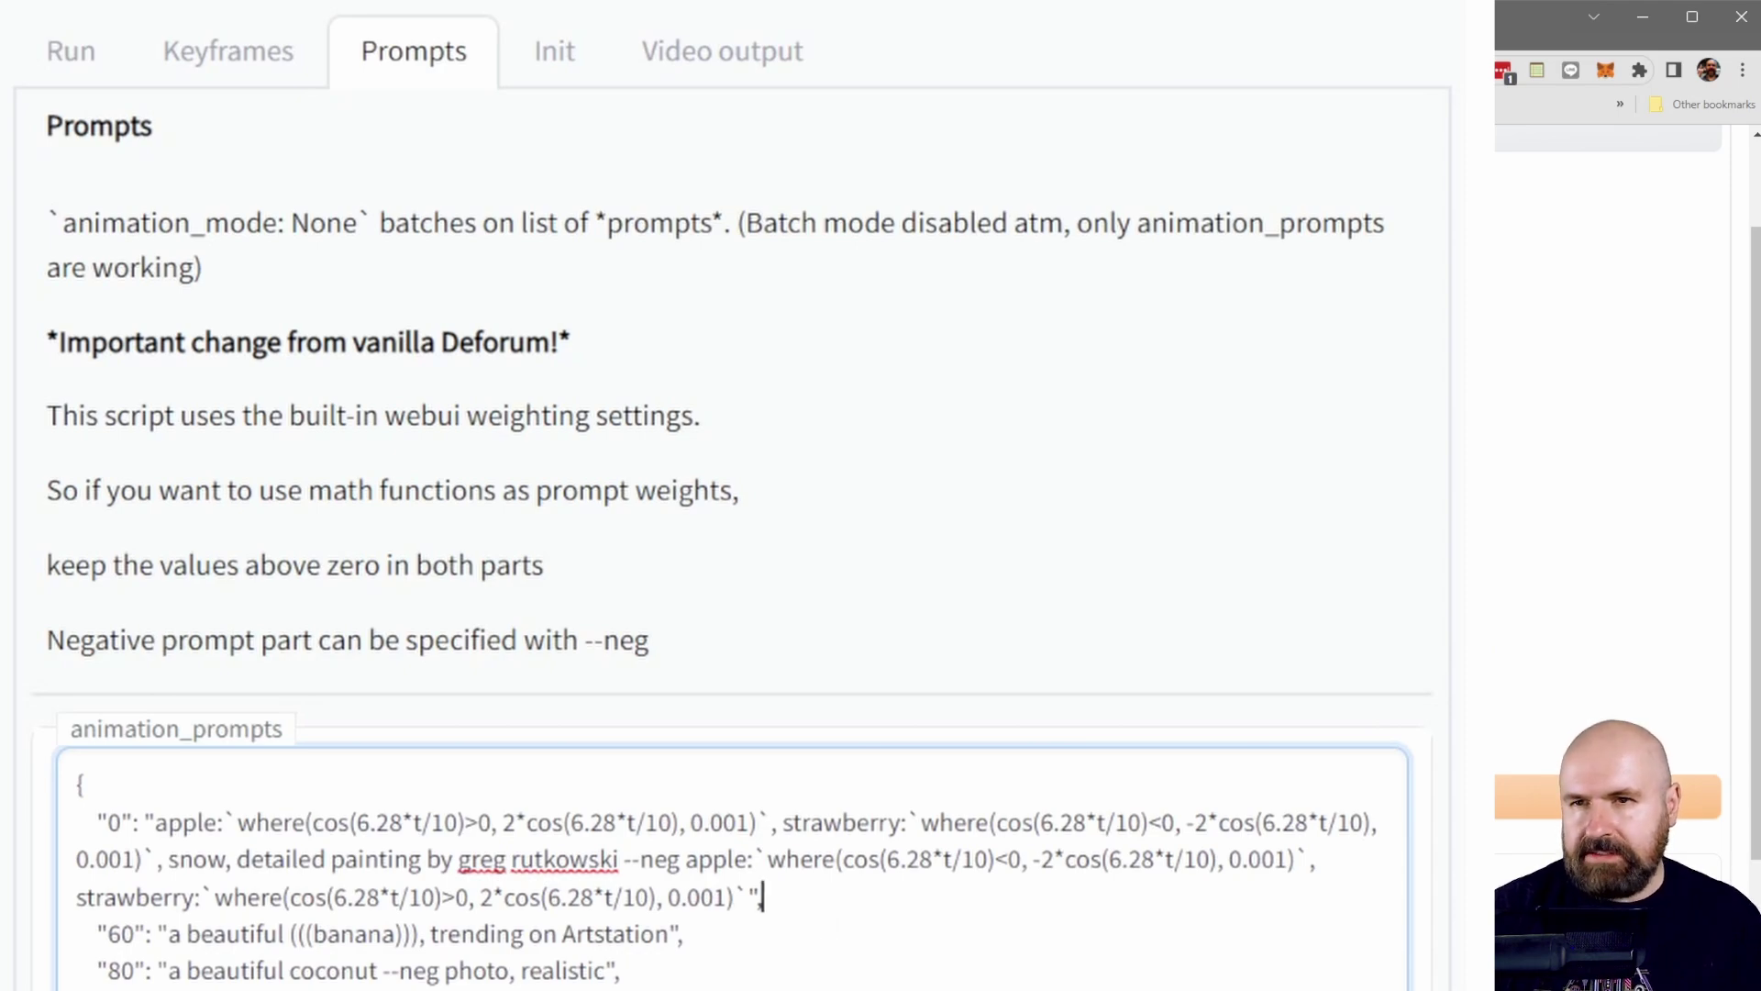
click(1078, 30)
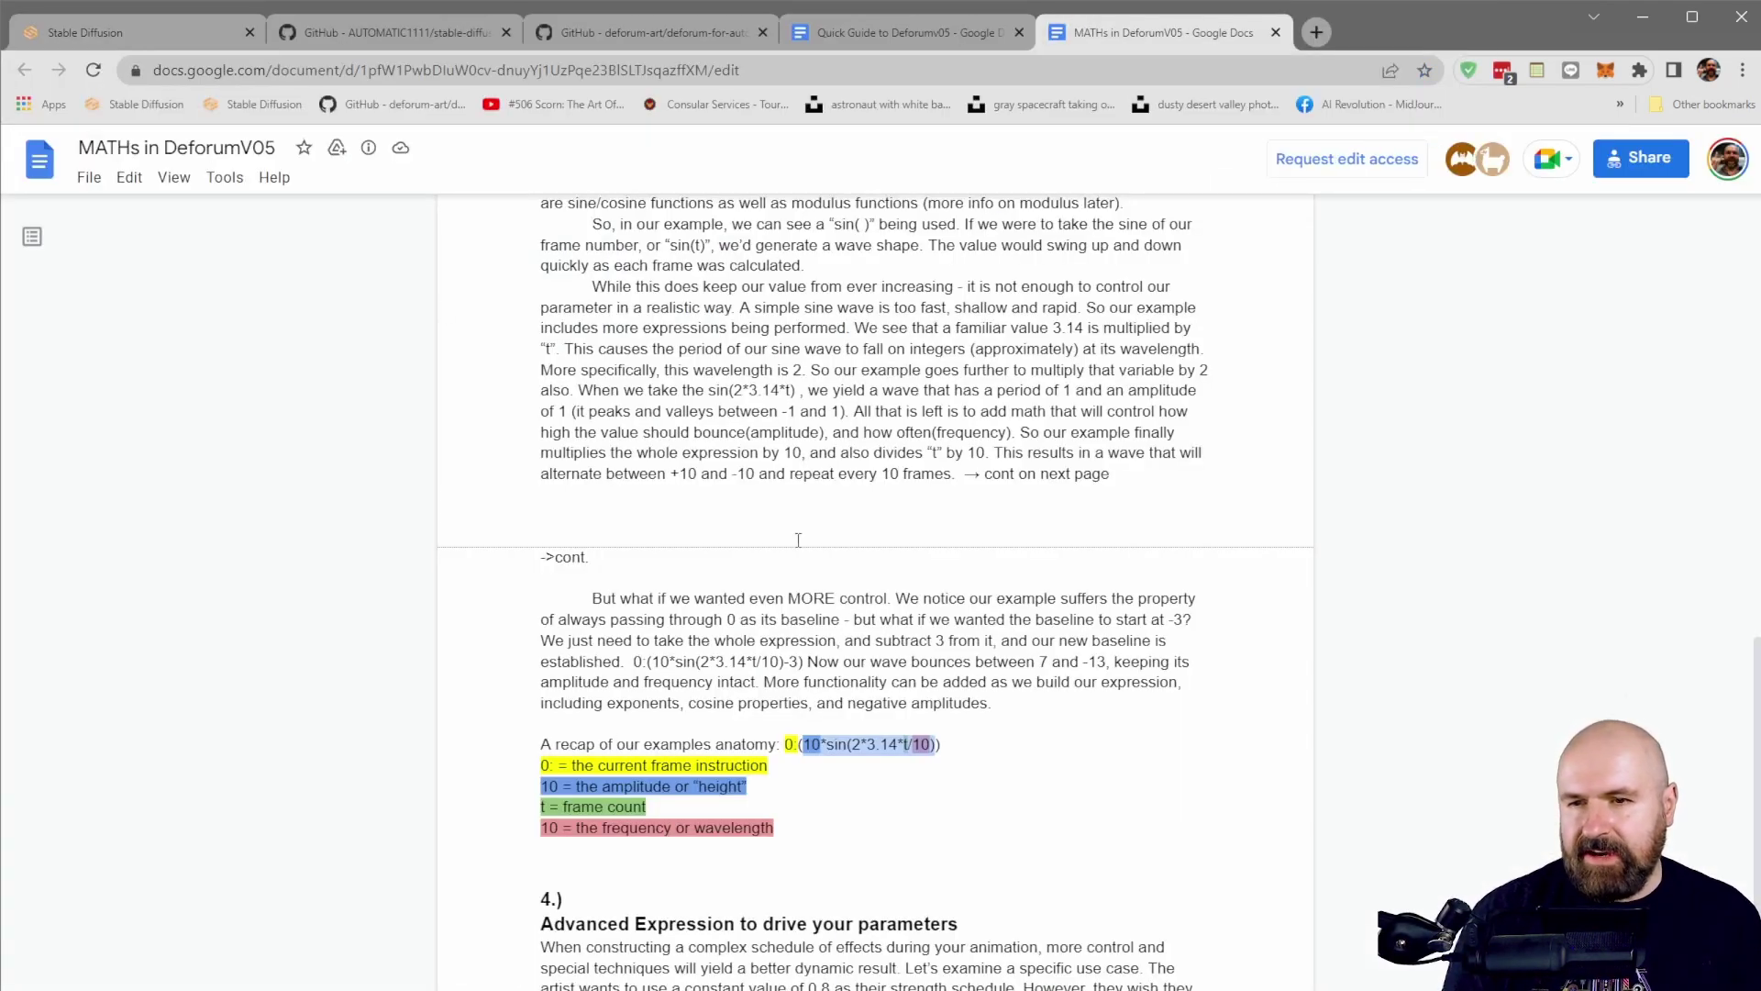
scroll(798, 540, up, 12)
scroll(858, 767, down, 2)
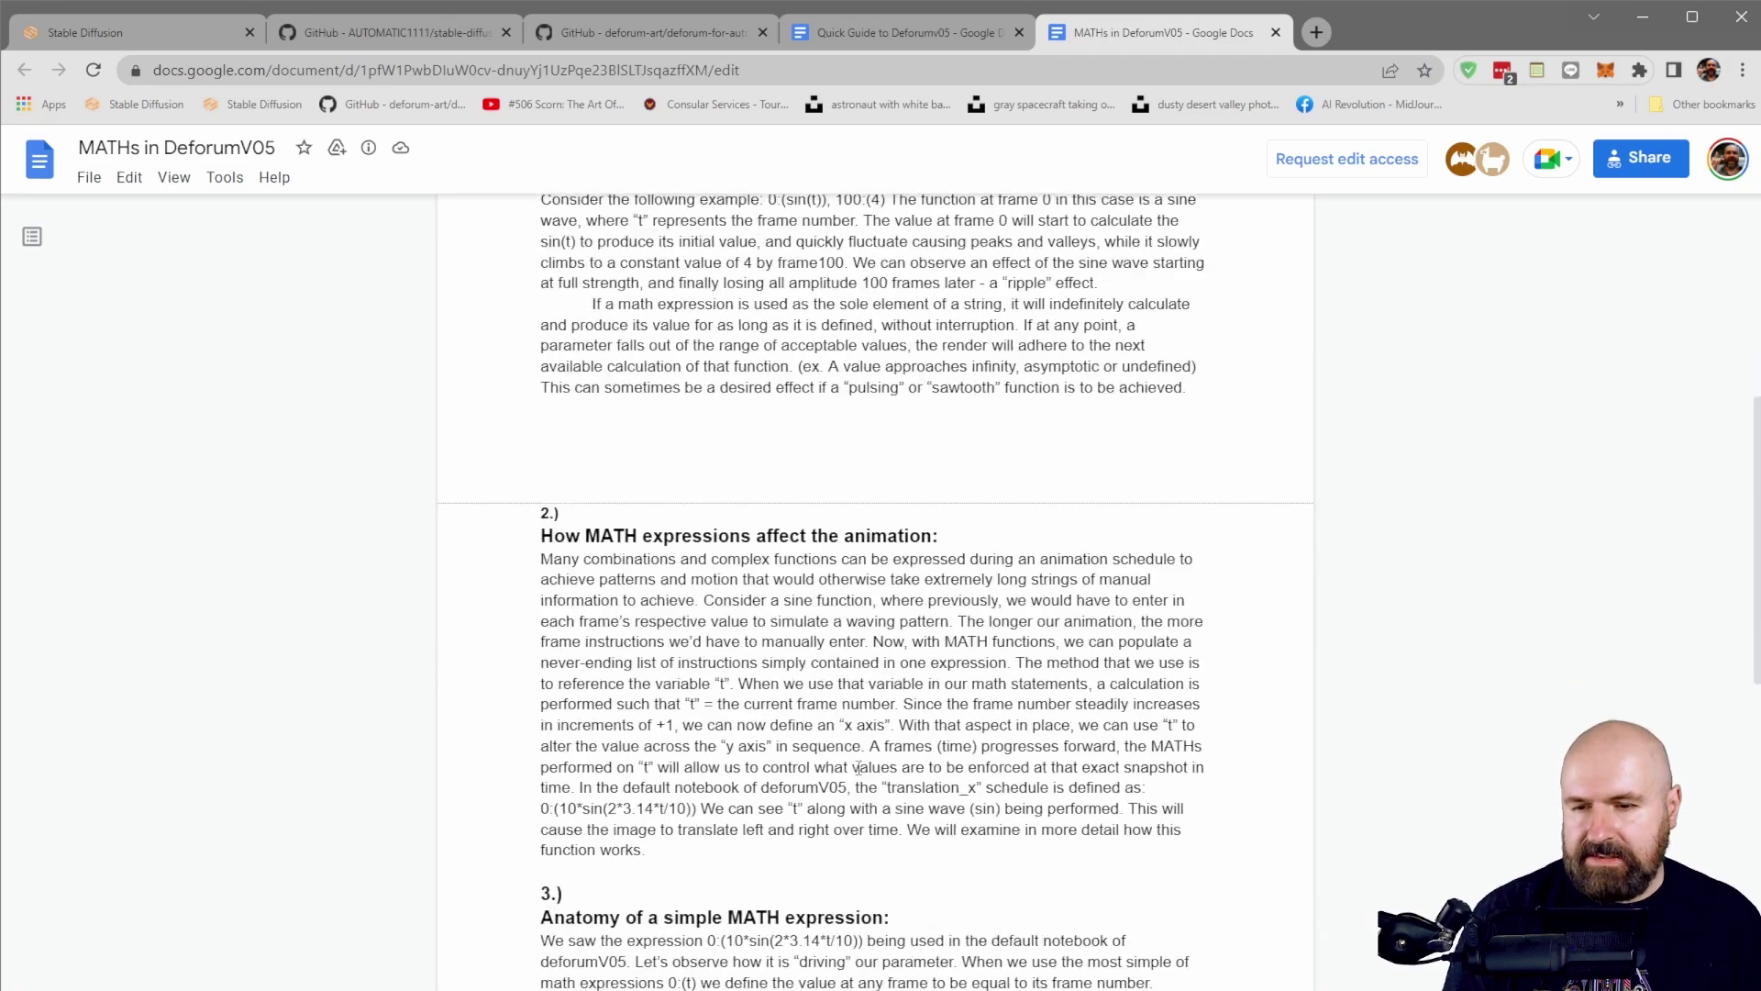
scroll(858, 767, down, 8)
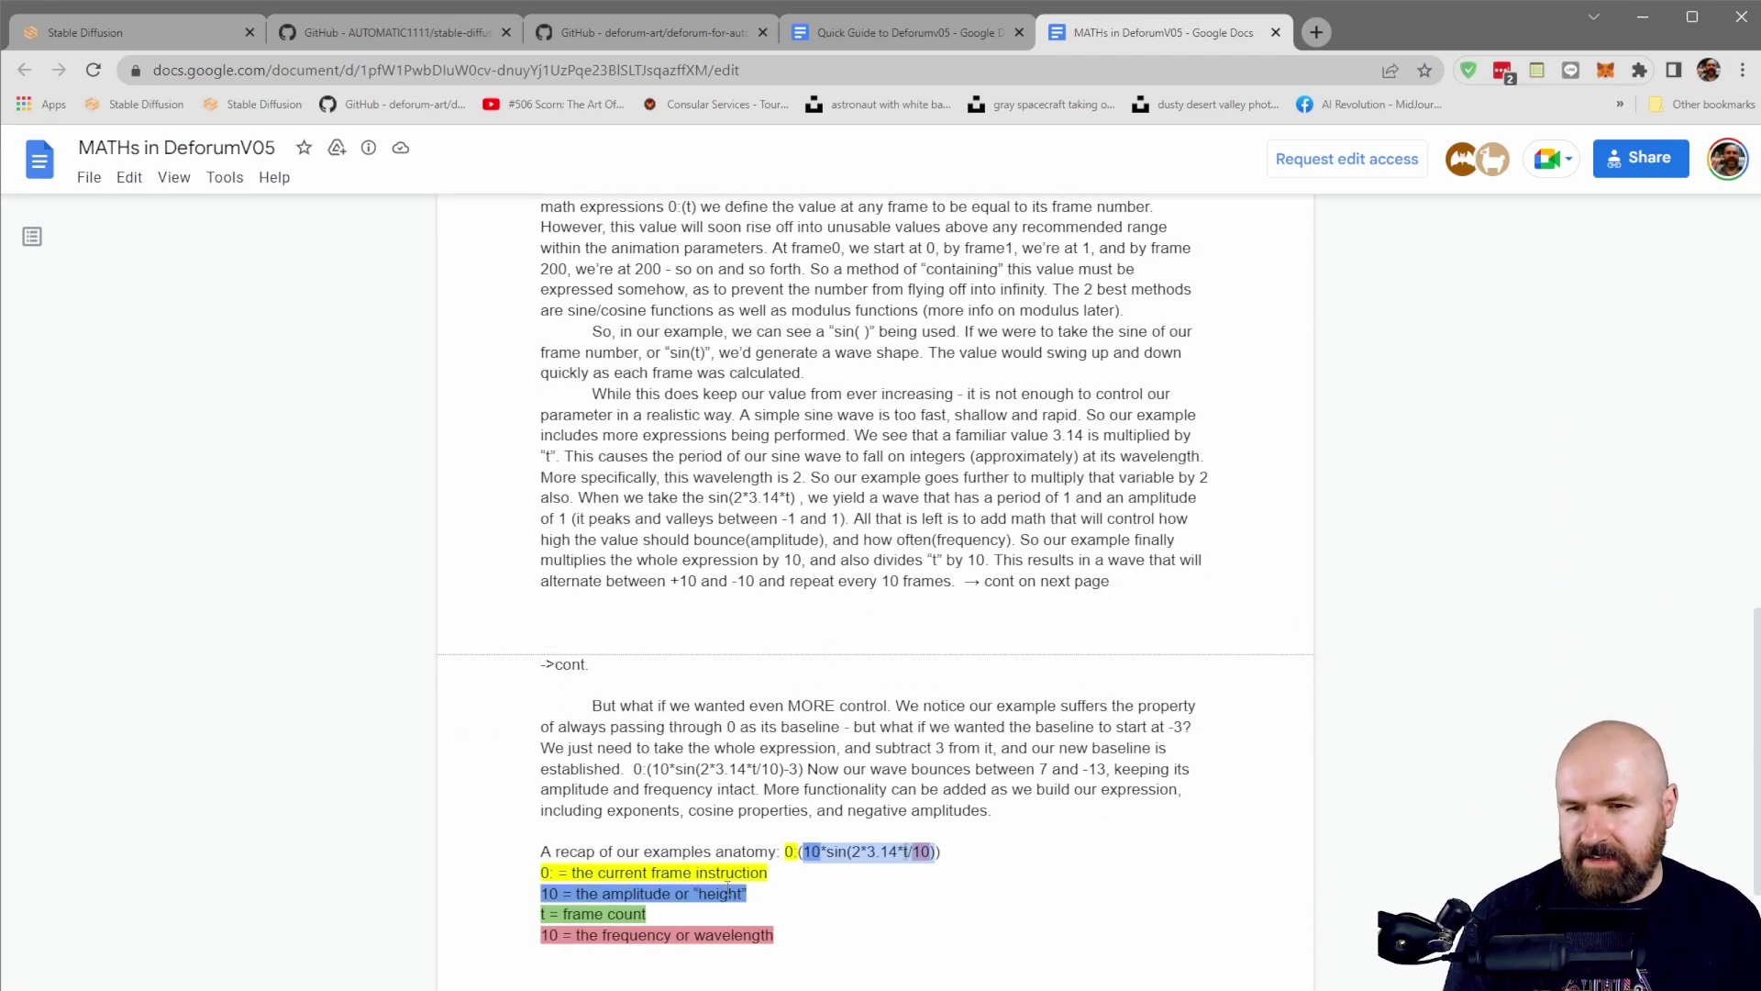
scroll(727, 888, up, 3)
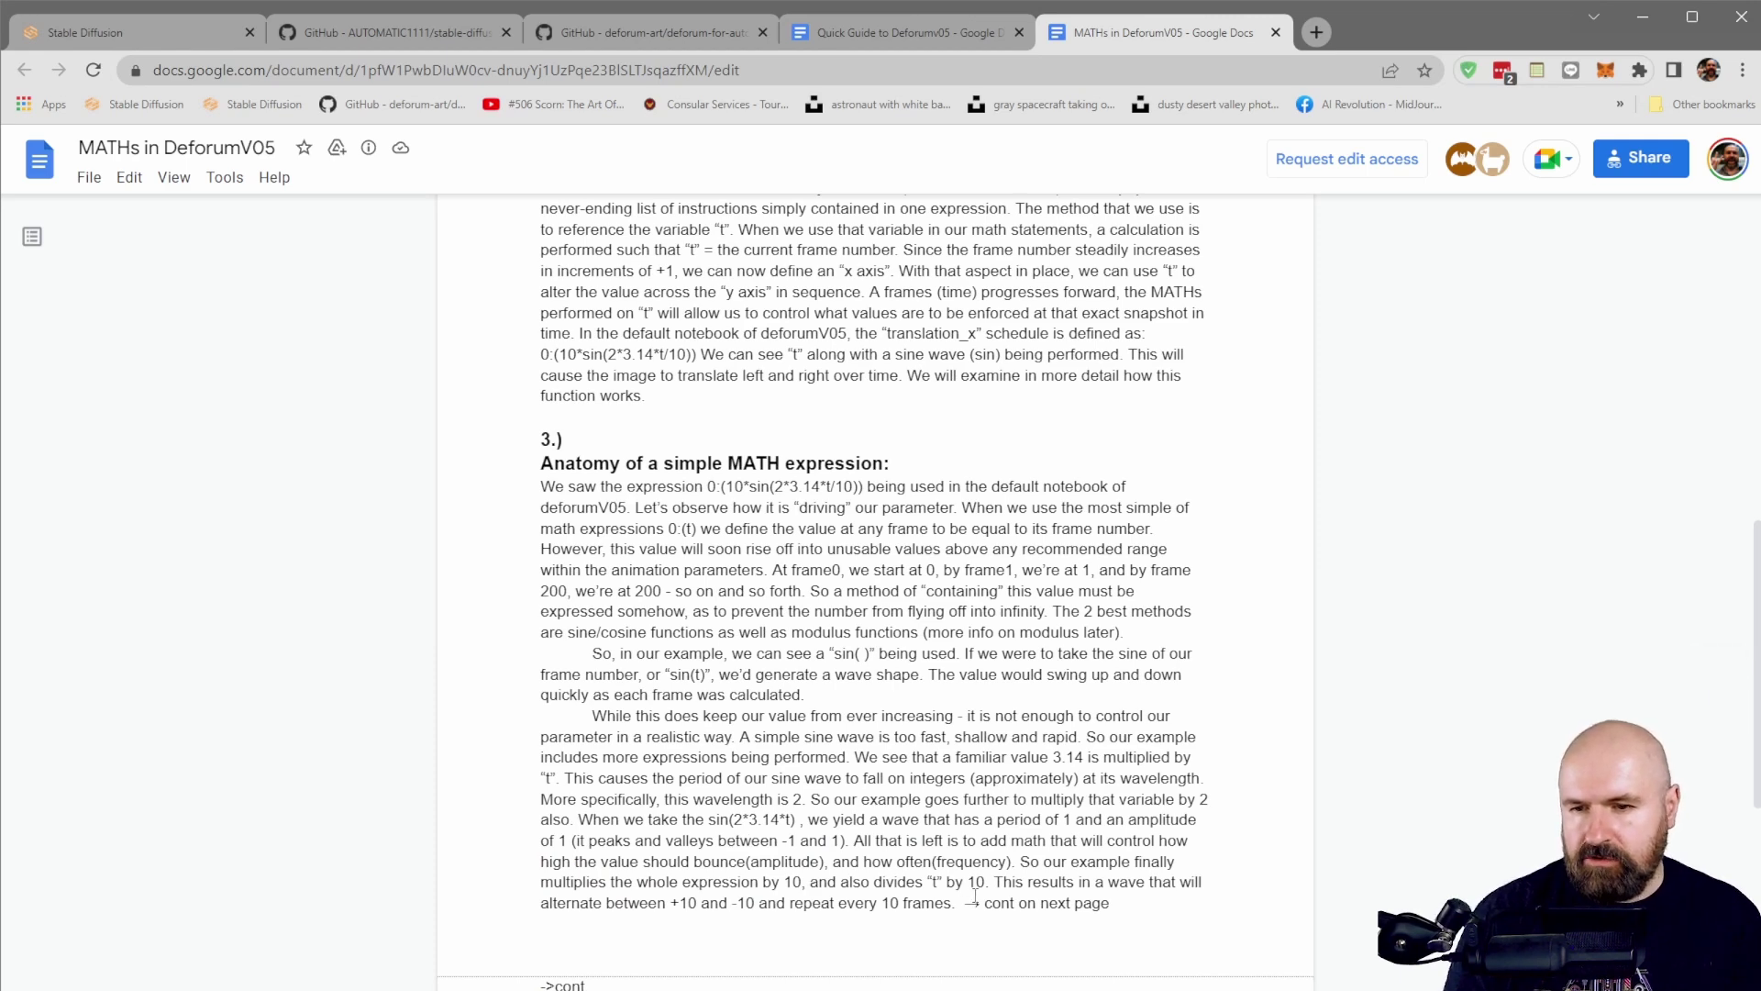
scroll(975, 897, down, 3)
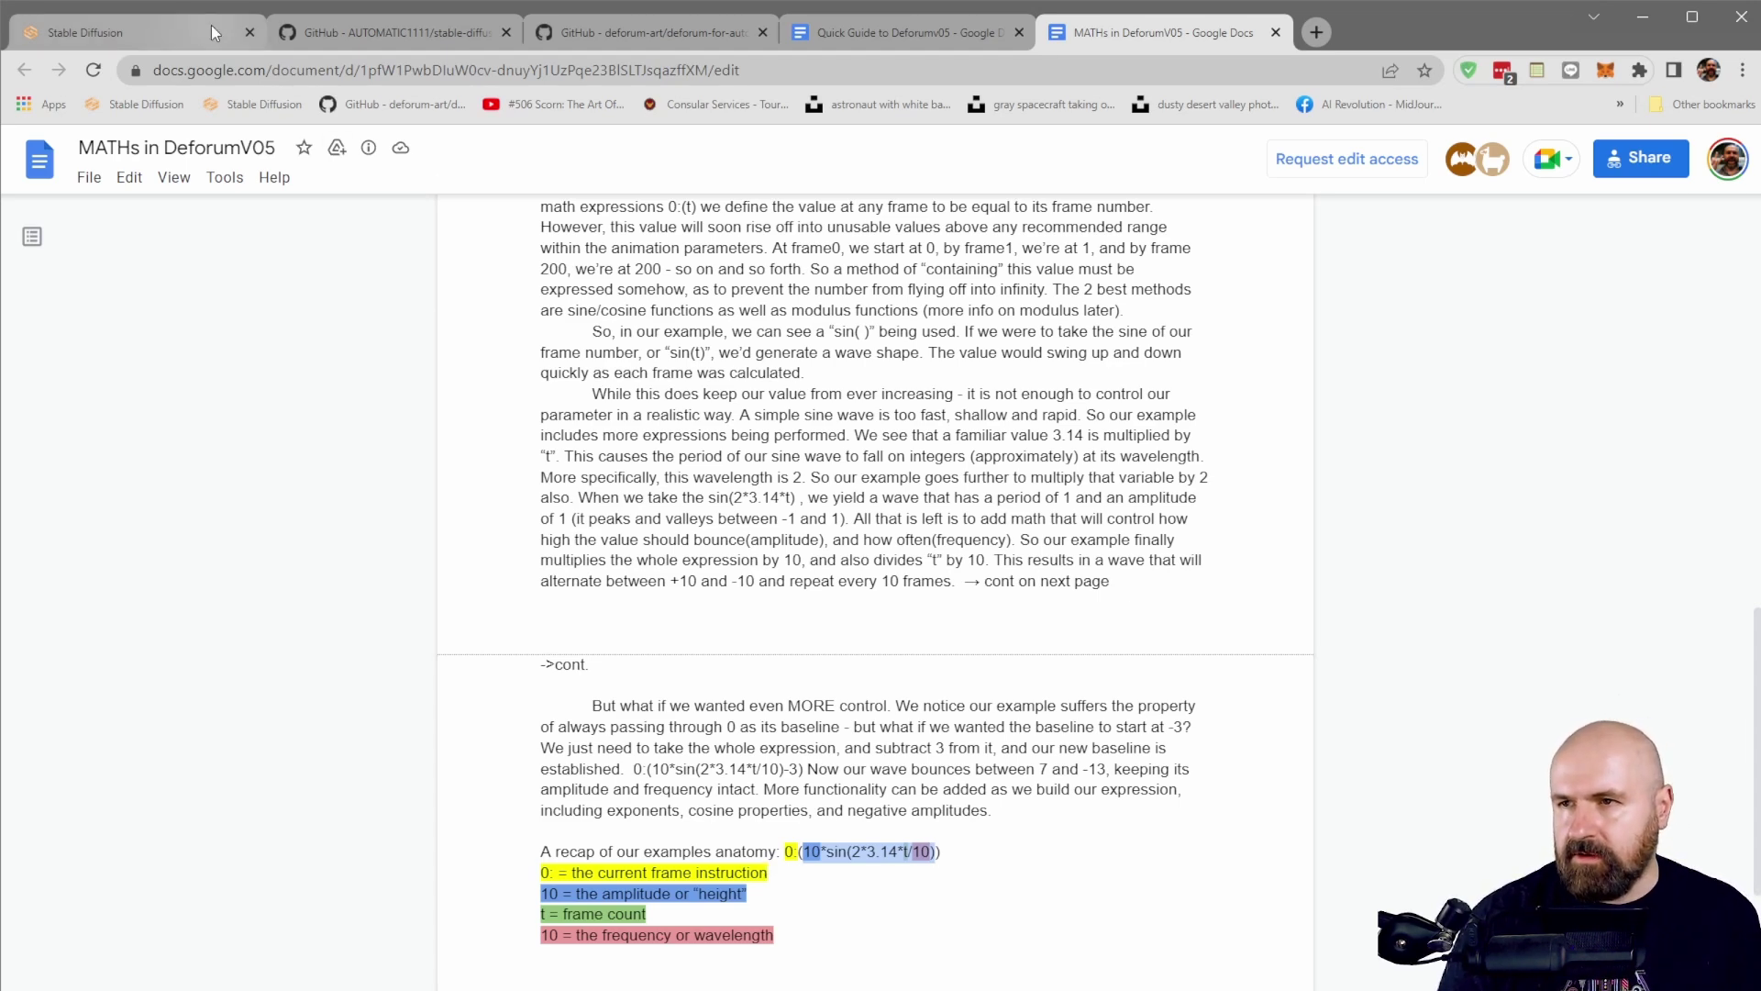
Return to the web UI, open Deforum's Init settings and highlight the init_image URL
click(184, 30)
scroll(354, 275, down, 3)
click(350, 163)
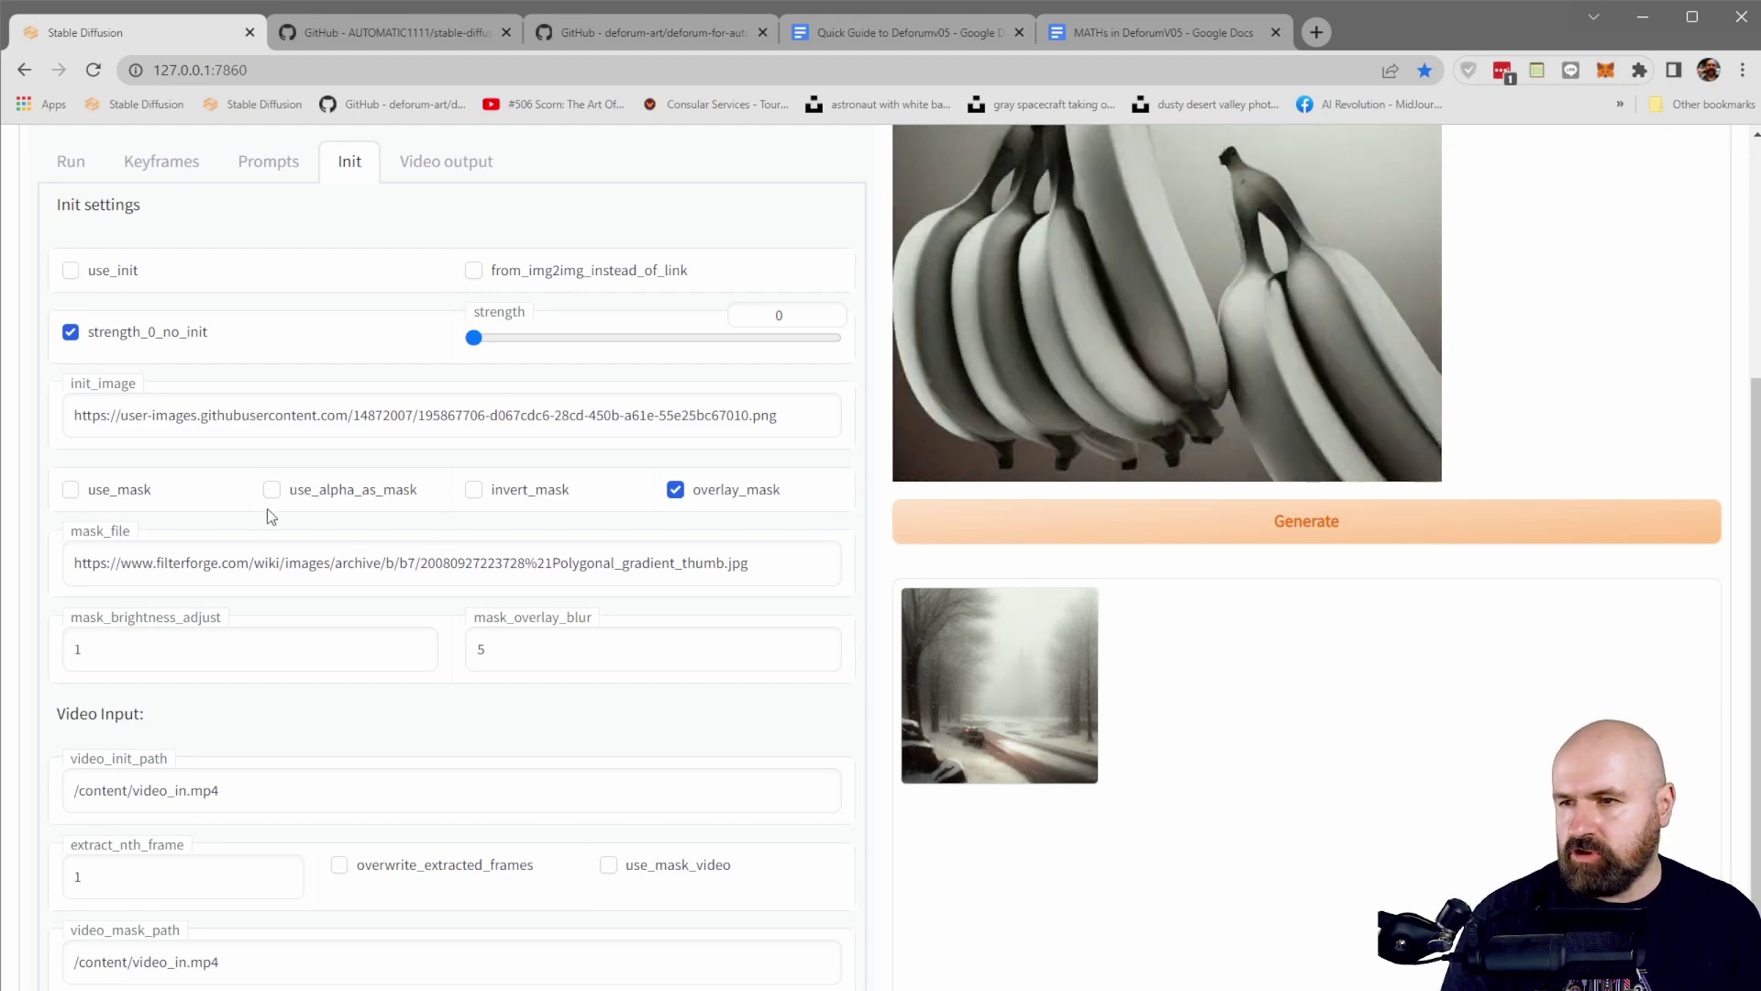
drag(770, 410, 33, 464)
Point out the video_init_path value and the extract_nth_frame value of 1
drag(241, 790, 60, 789)
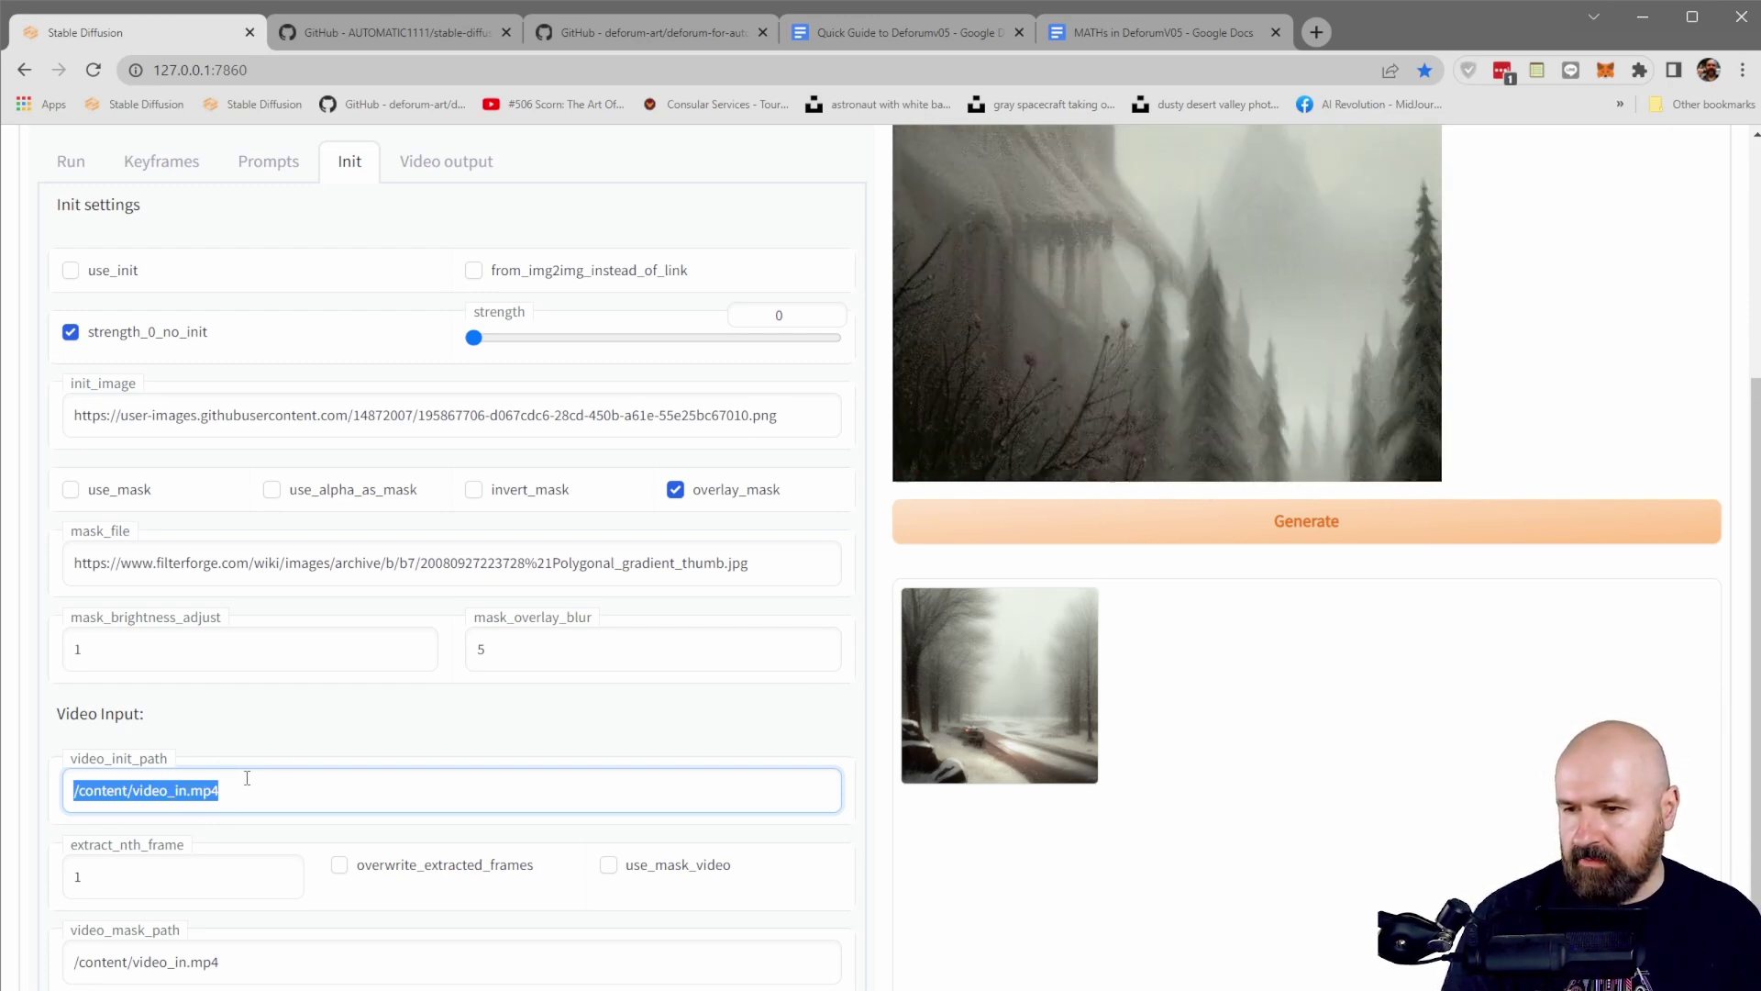
click(168, 833)
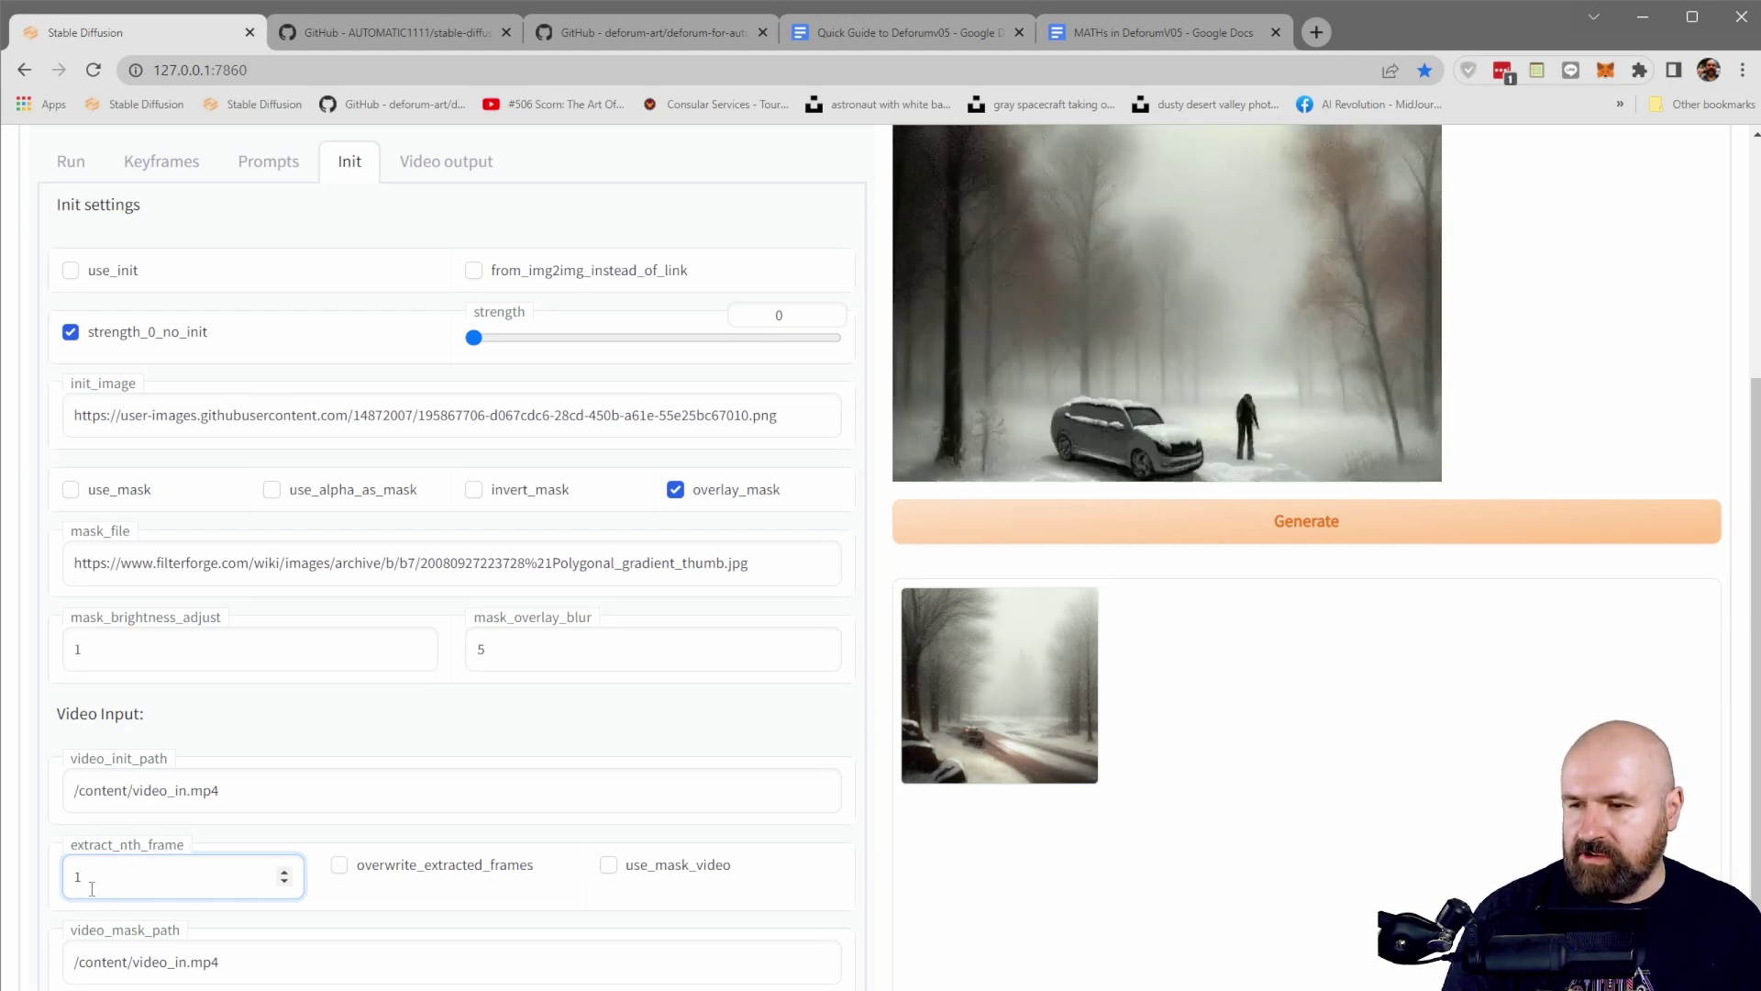
drag(92, 888, 64, 889)
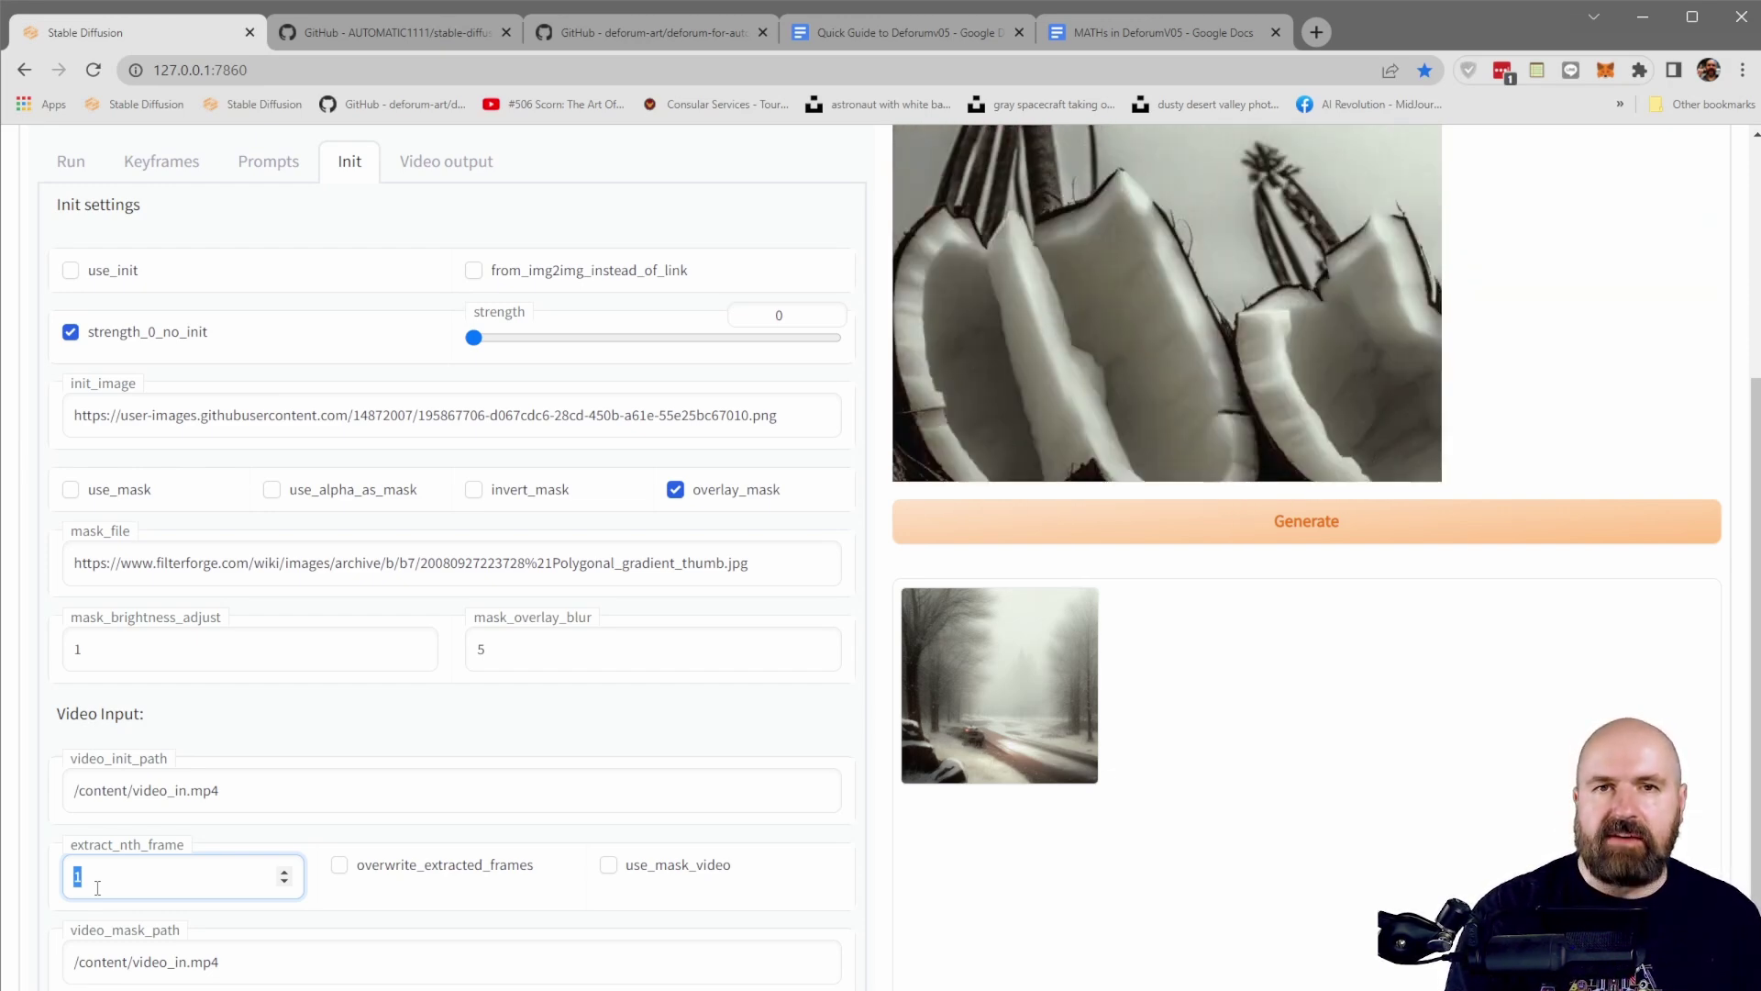
click(92, 826)
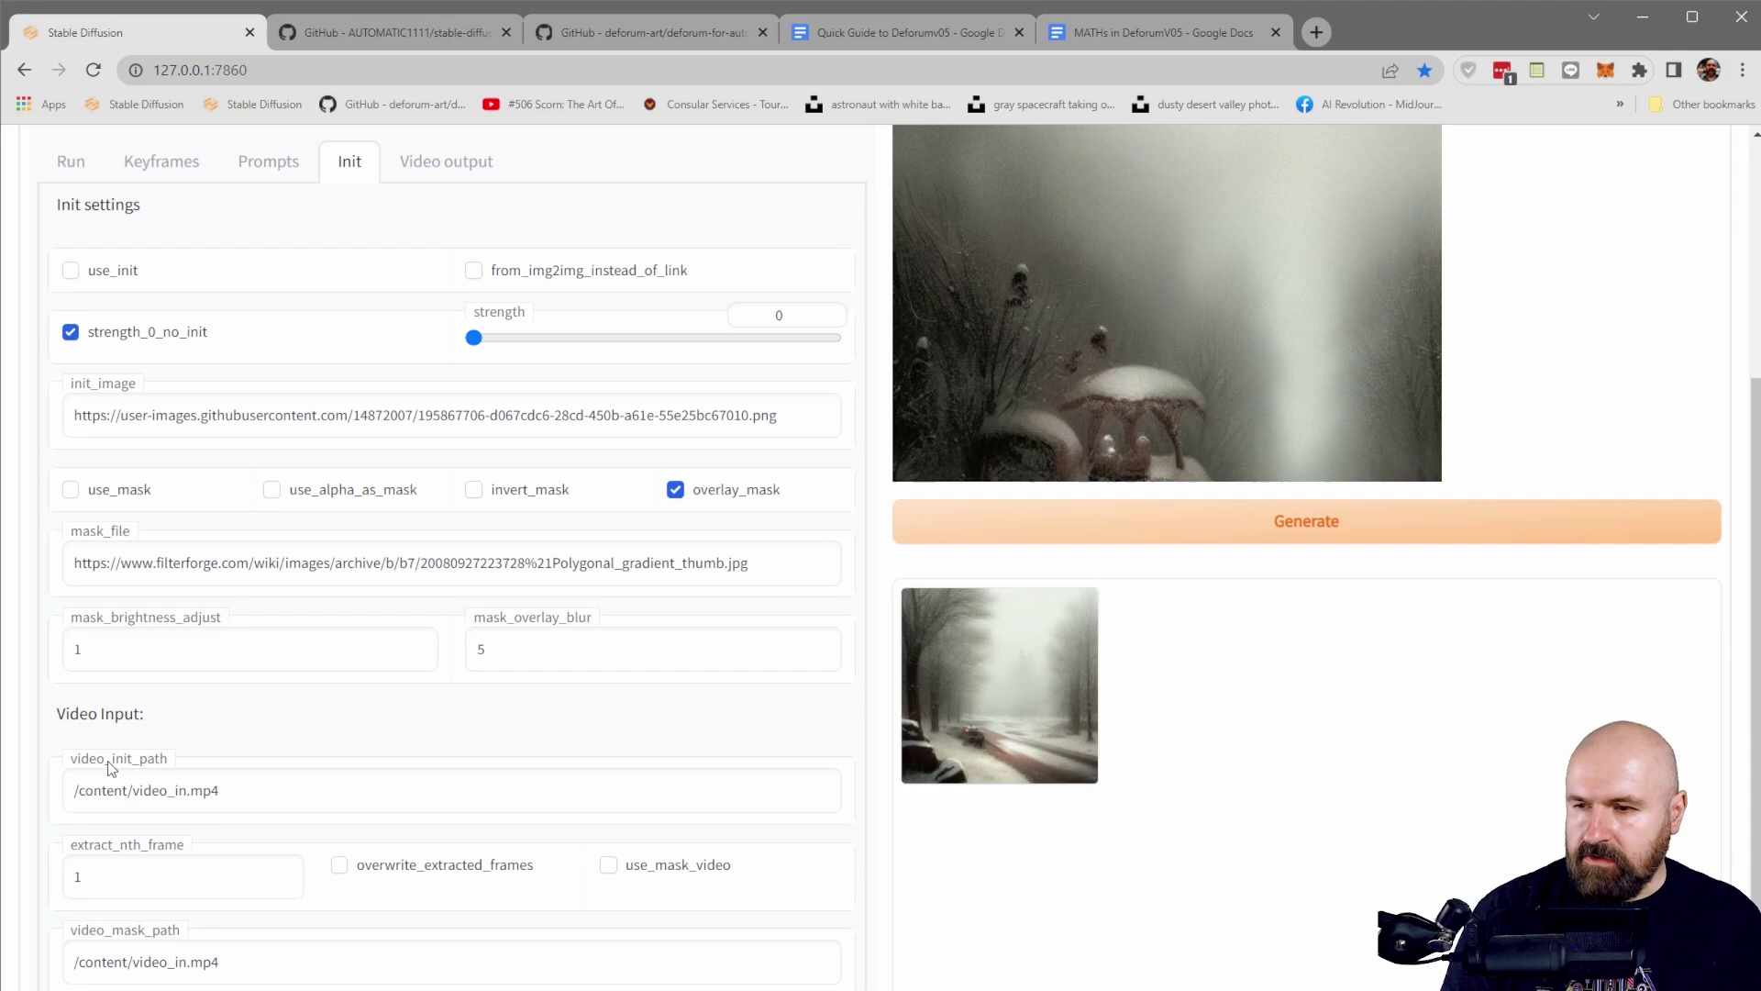
drag(220, 791, 75, 790)
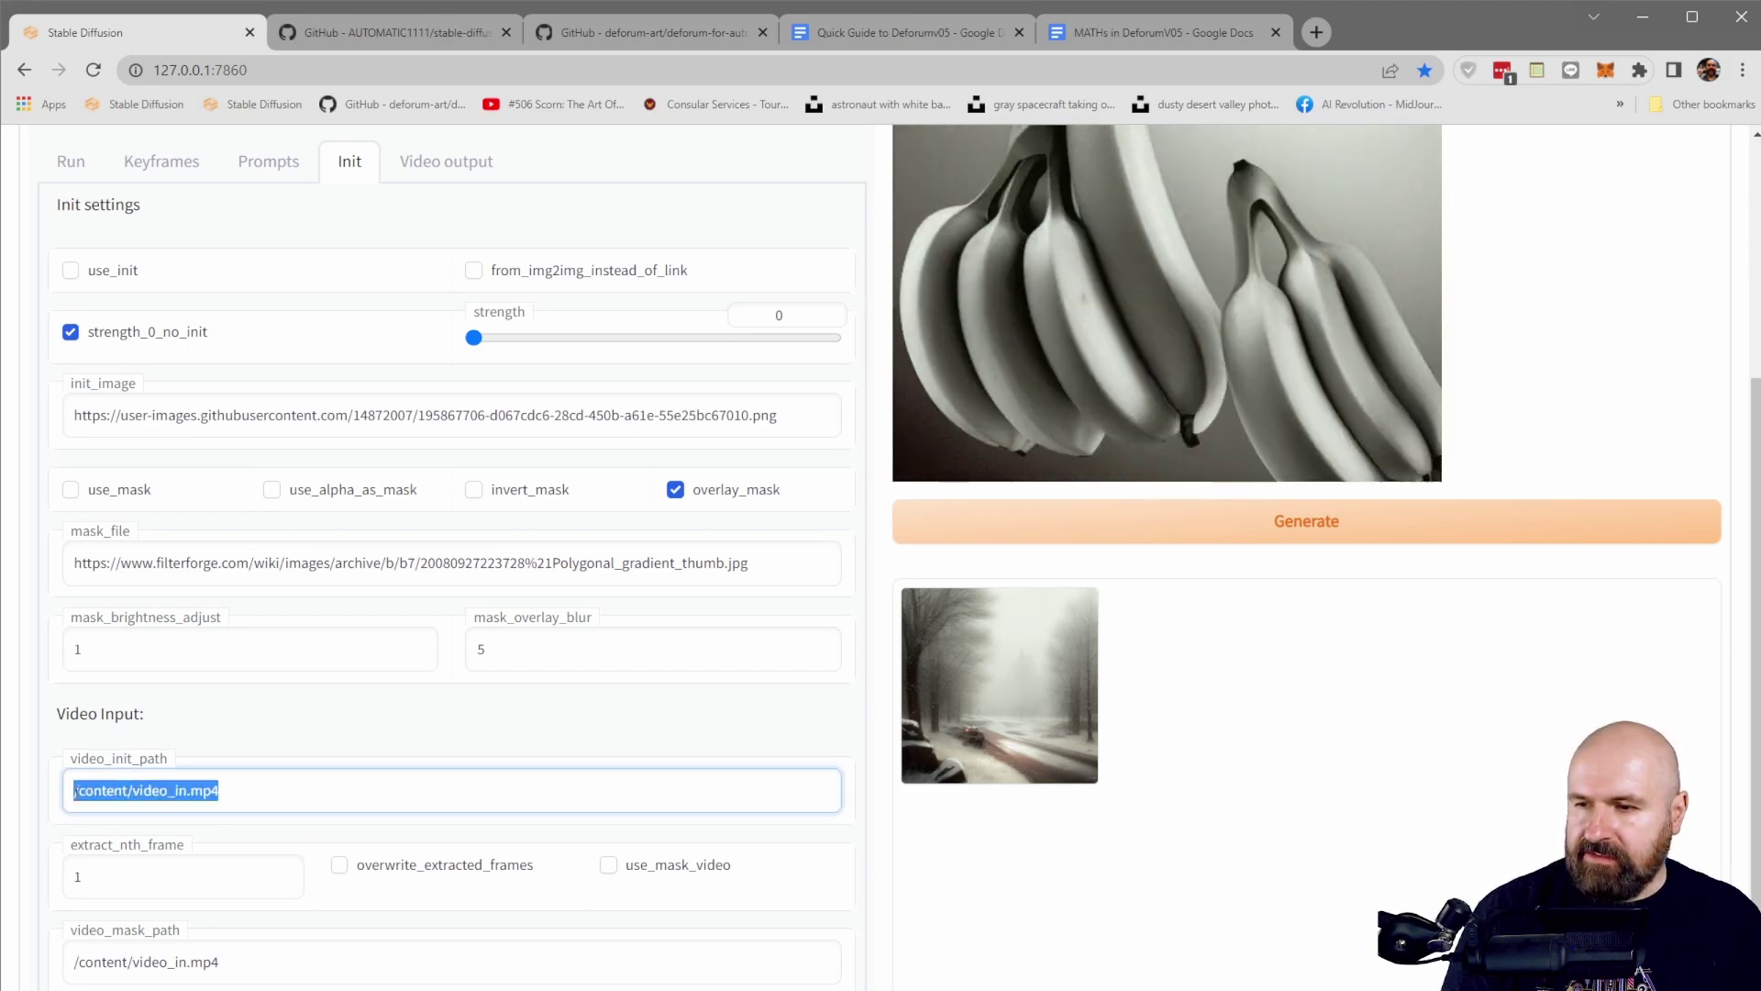
click(266, 797)
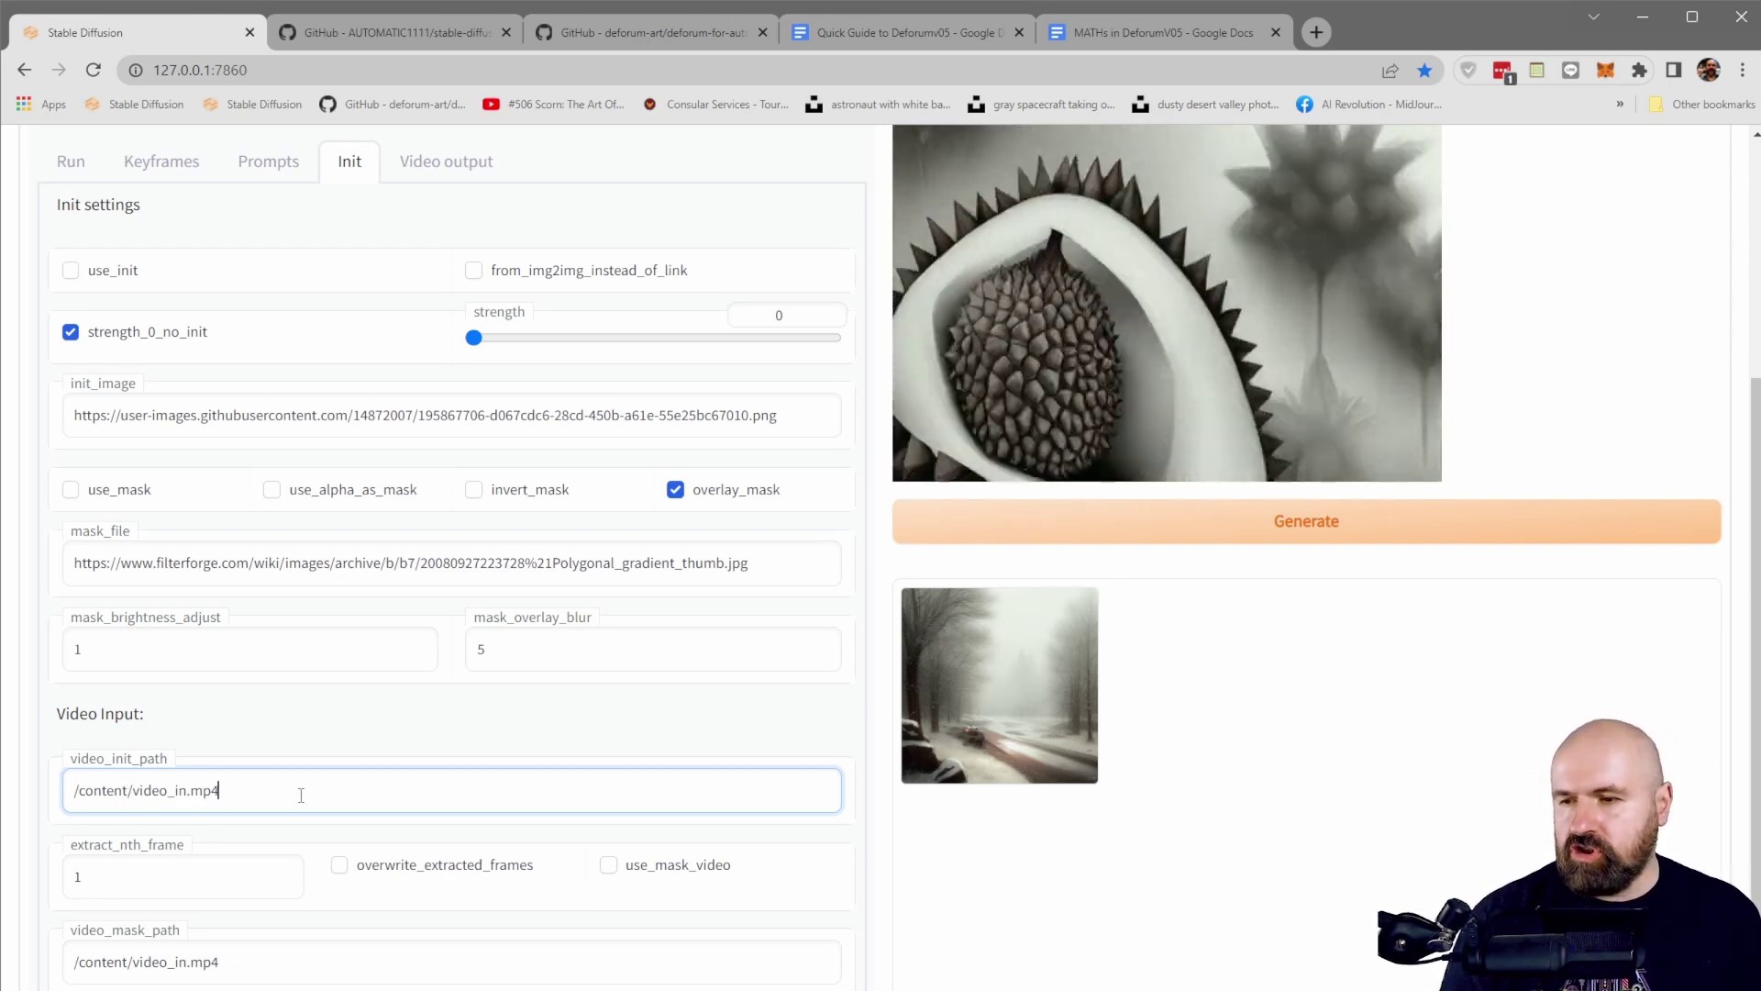
triple_click(183, 802)
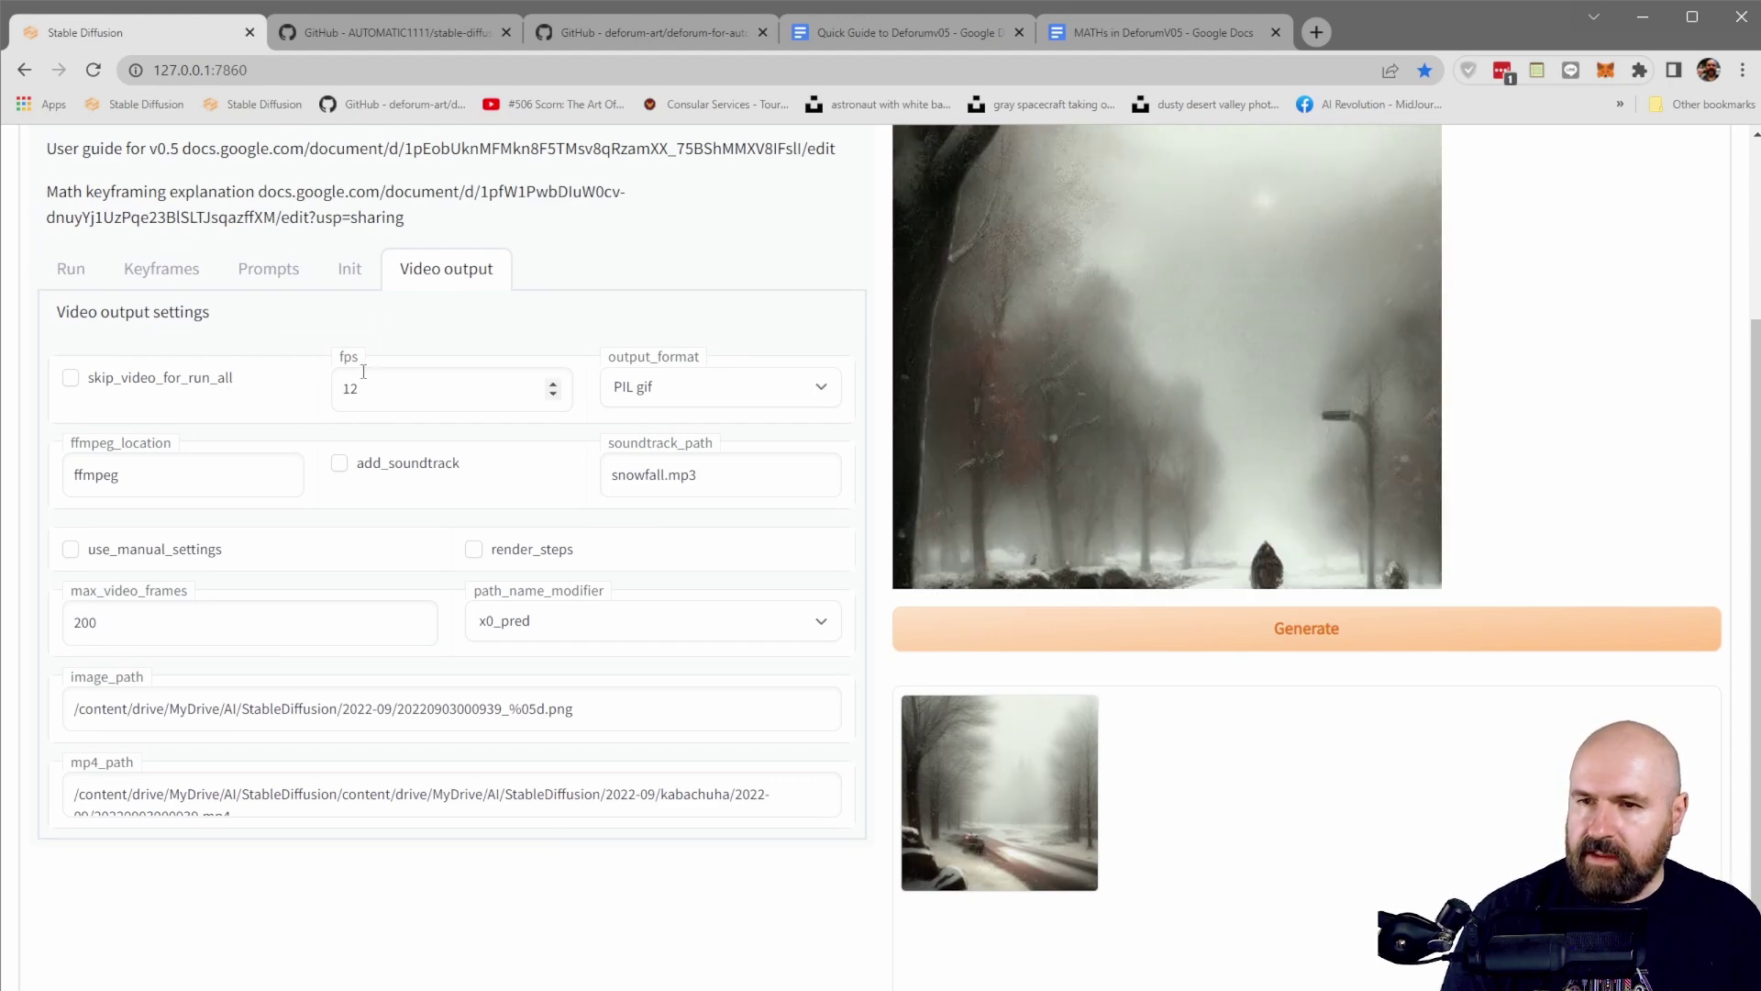
Set output_format to FFMPEG mp4 and compare the image_path and mp4_path save locations
click(679, 388)
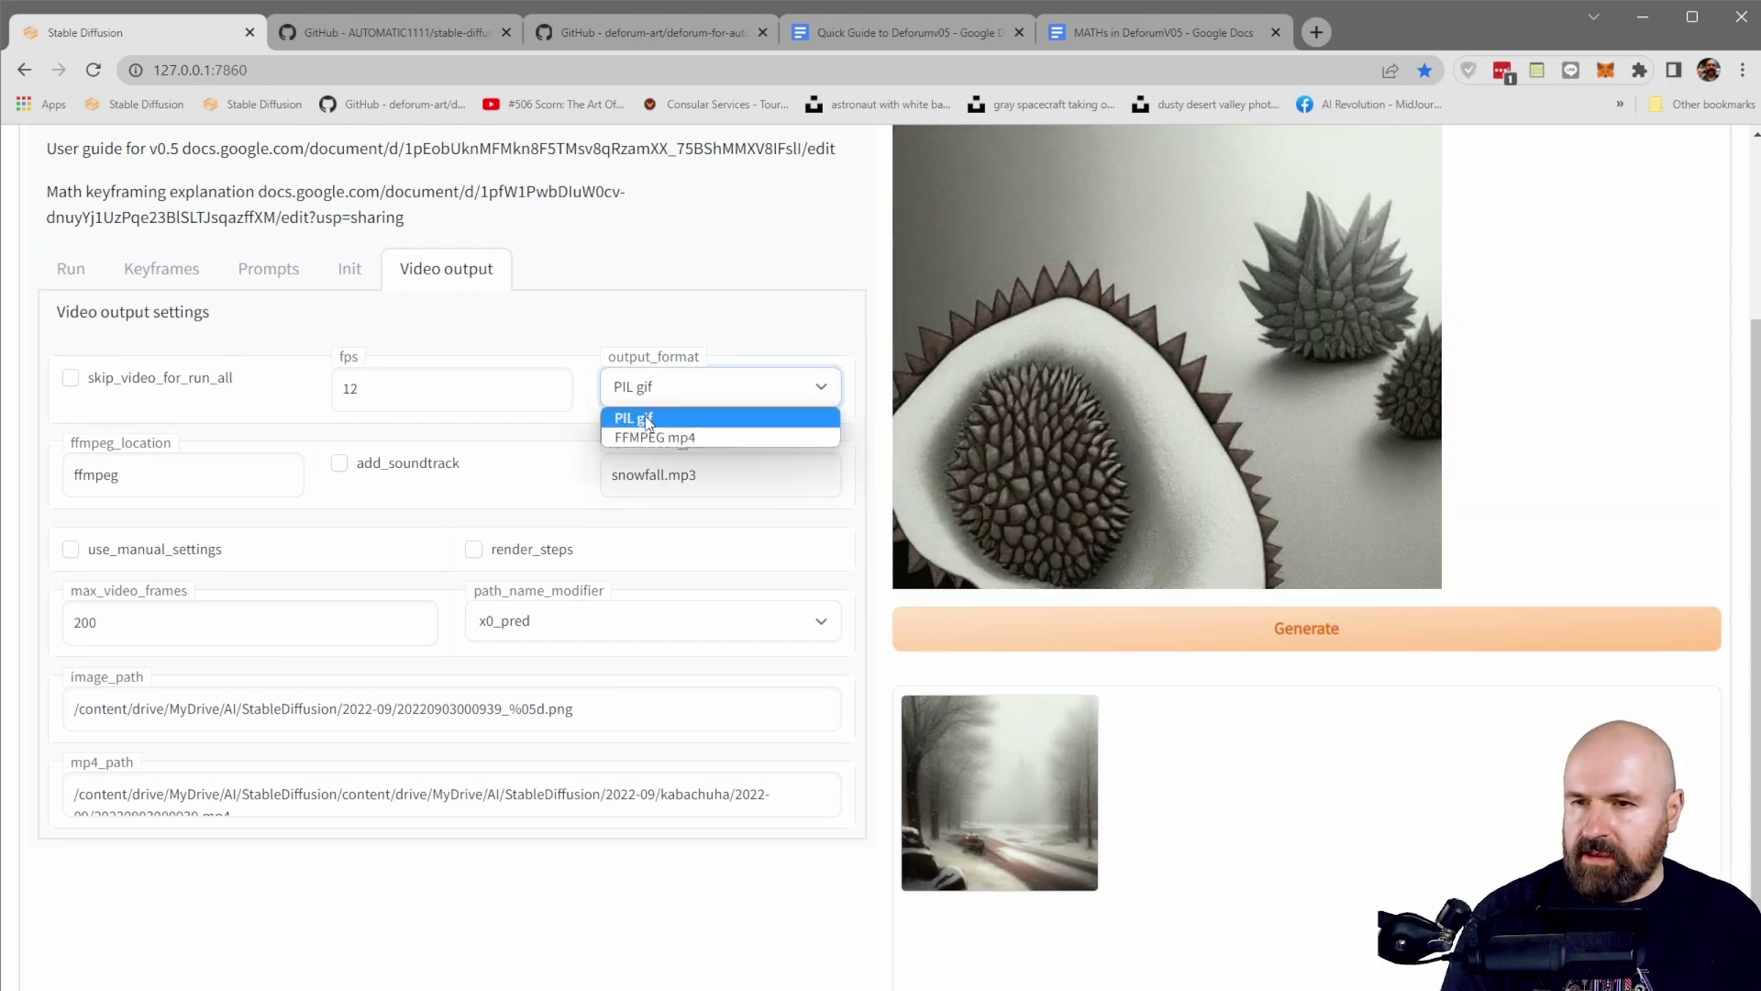
click(676, 438)
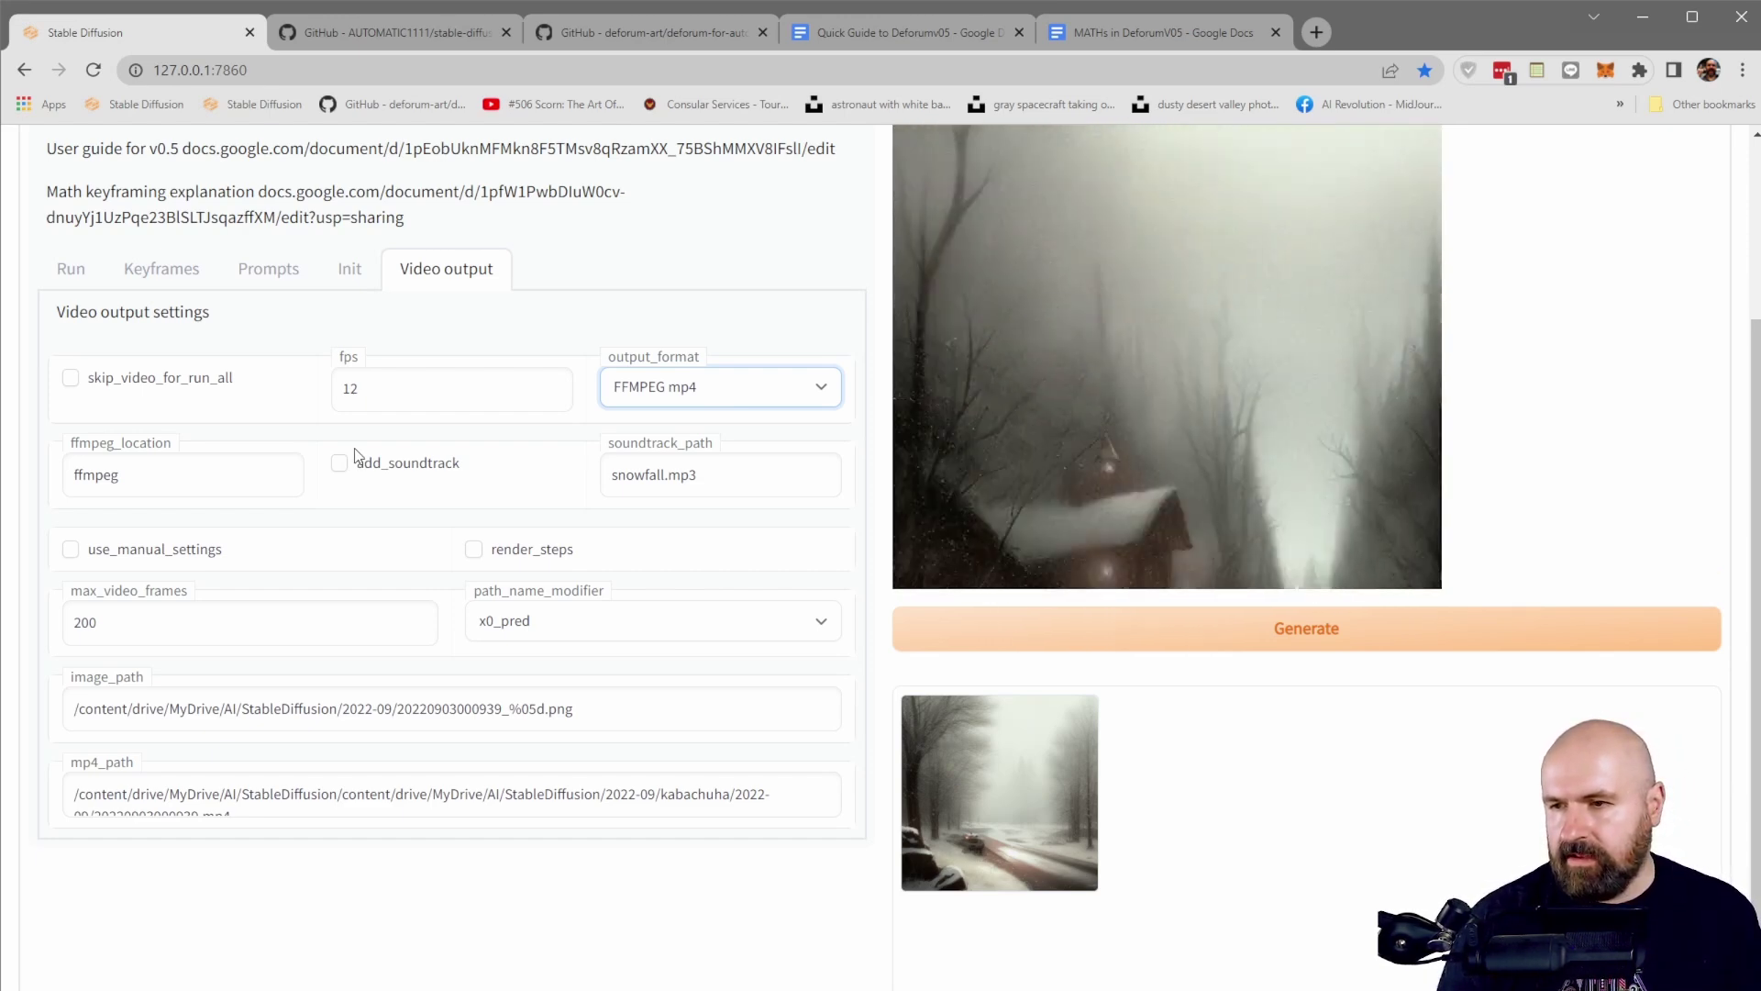
click(132, 711)
click(146, 794)
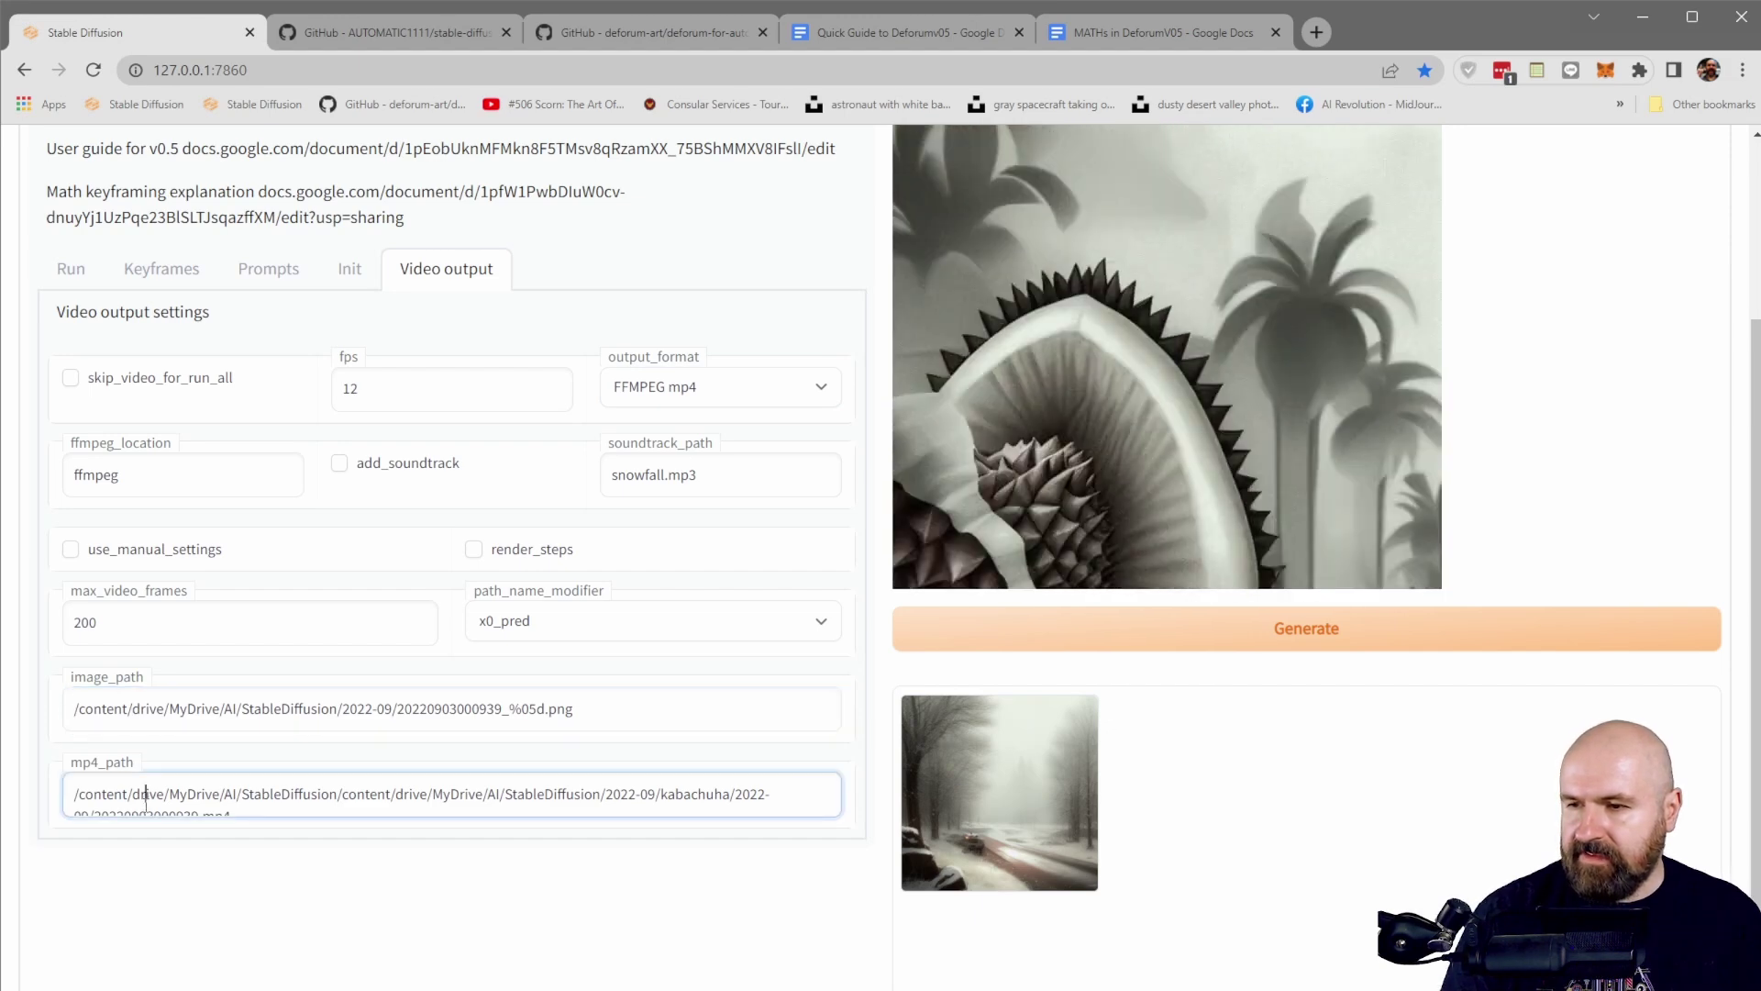
click(163, 711)
click(270, 793)
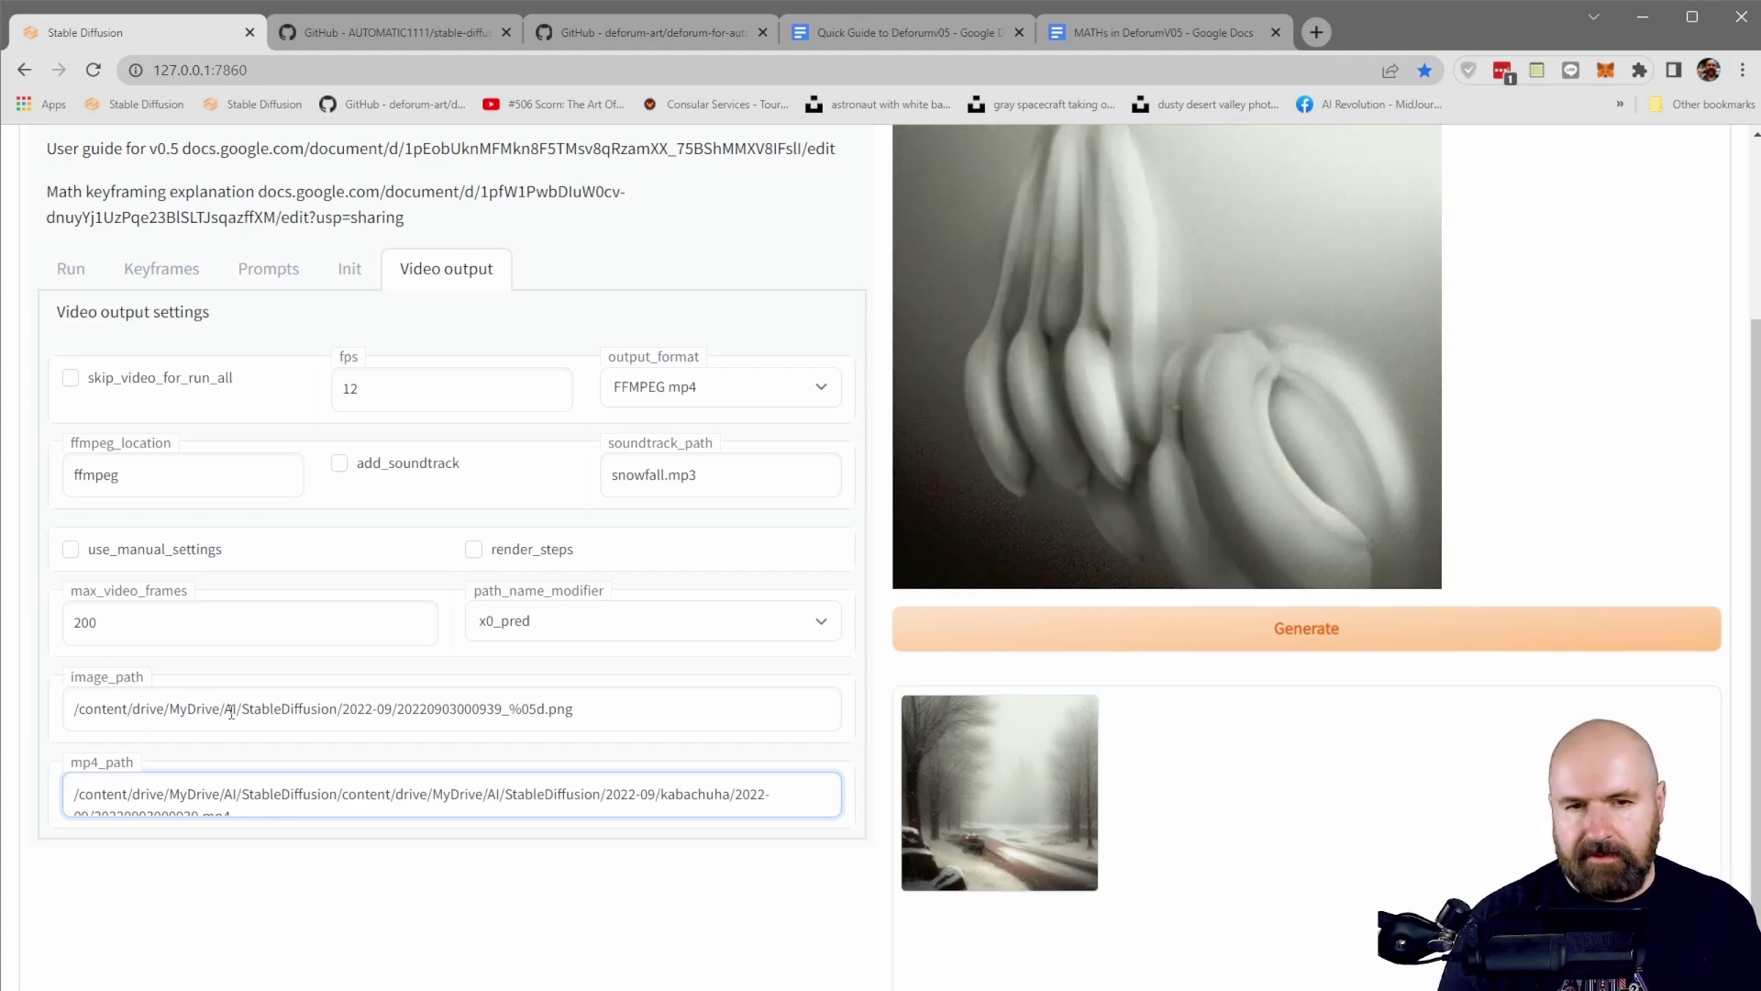
key(alt+Tab)
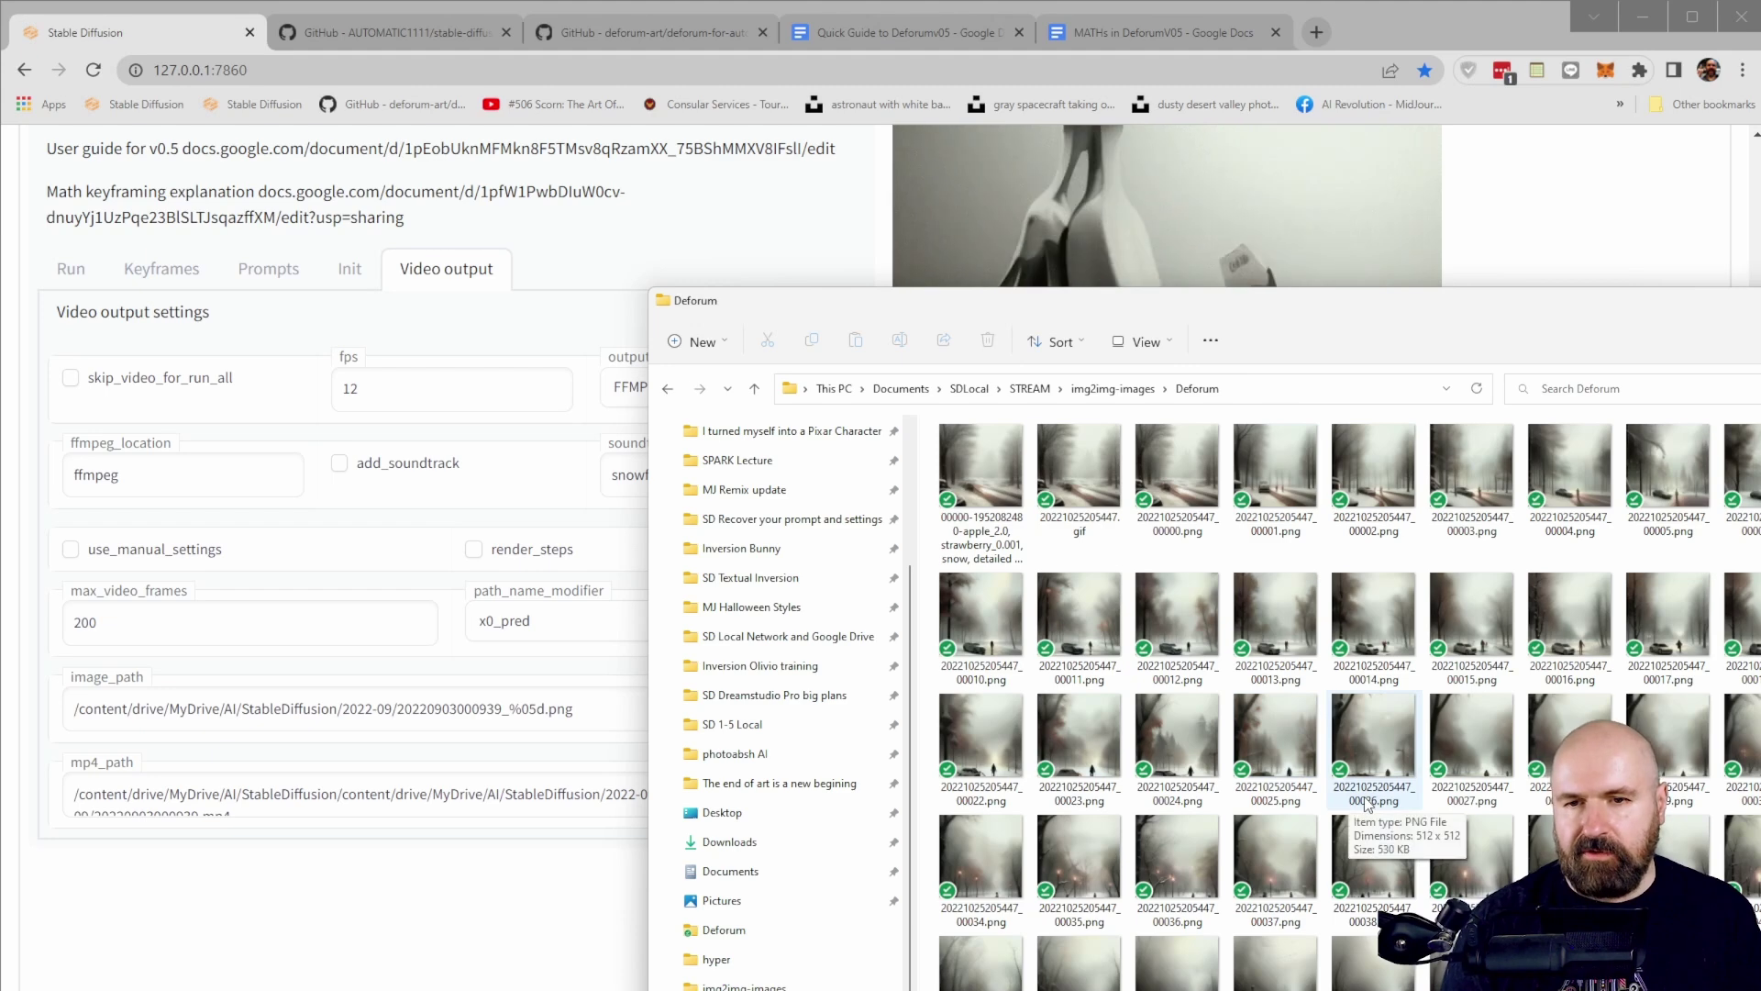
Go up to img2img-images, look inside the Deforum frames folder, then return to the web UI
key(alt+Up)
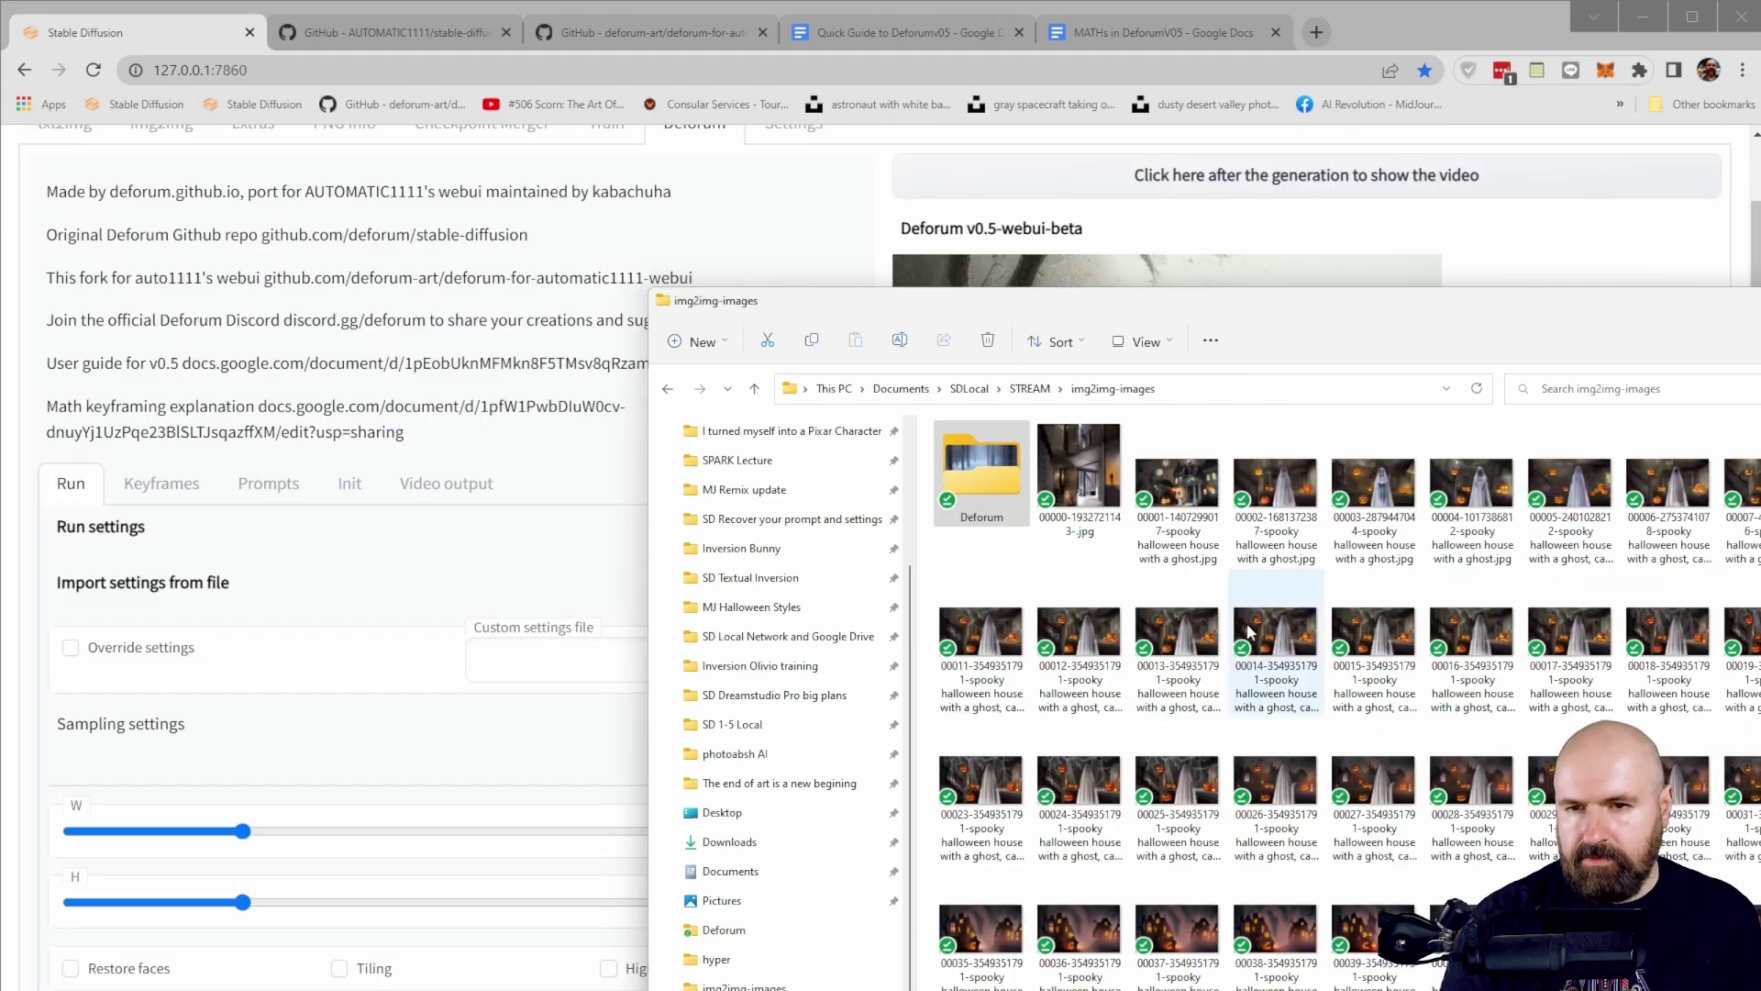
double_click(989, 461)
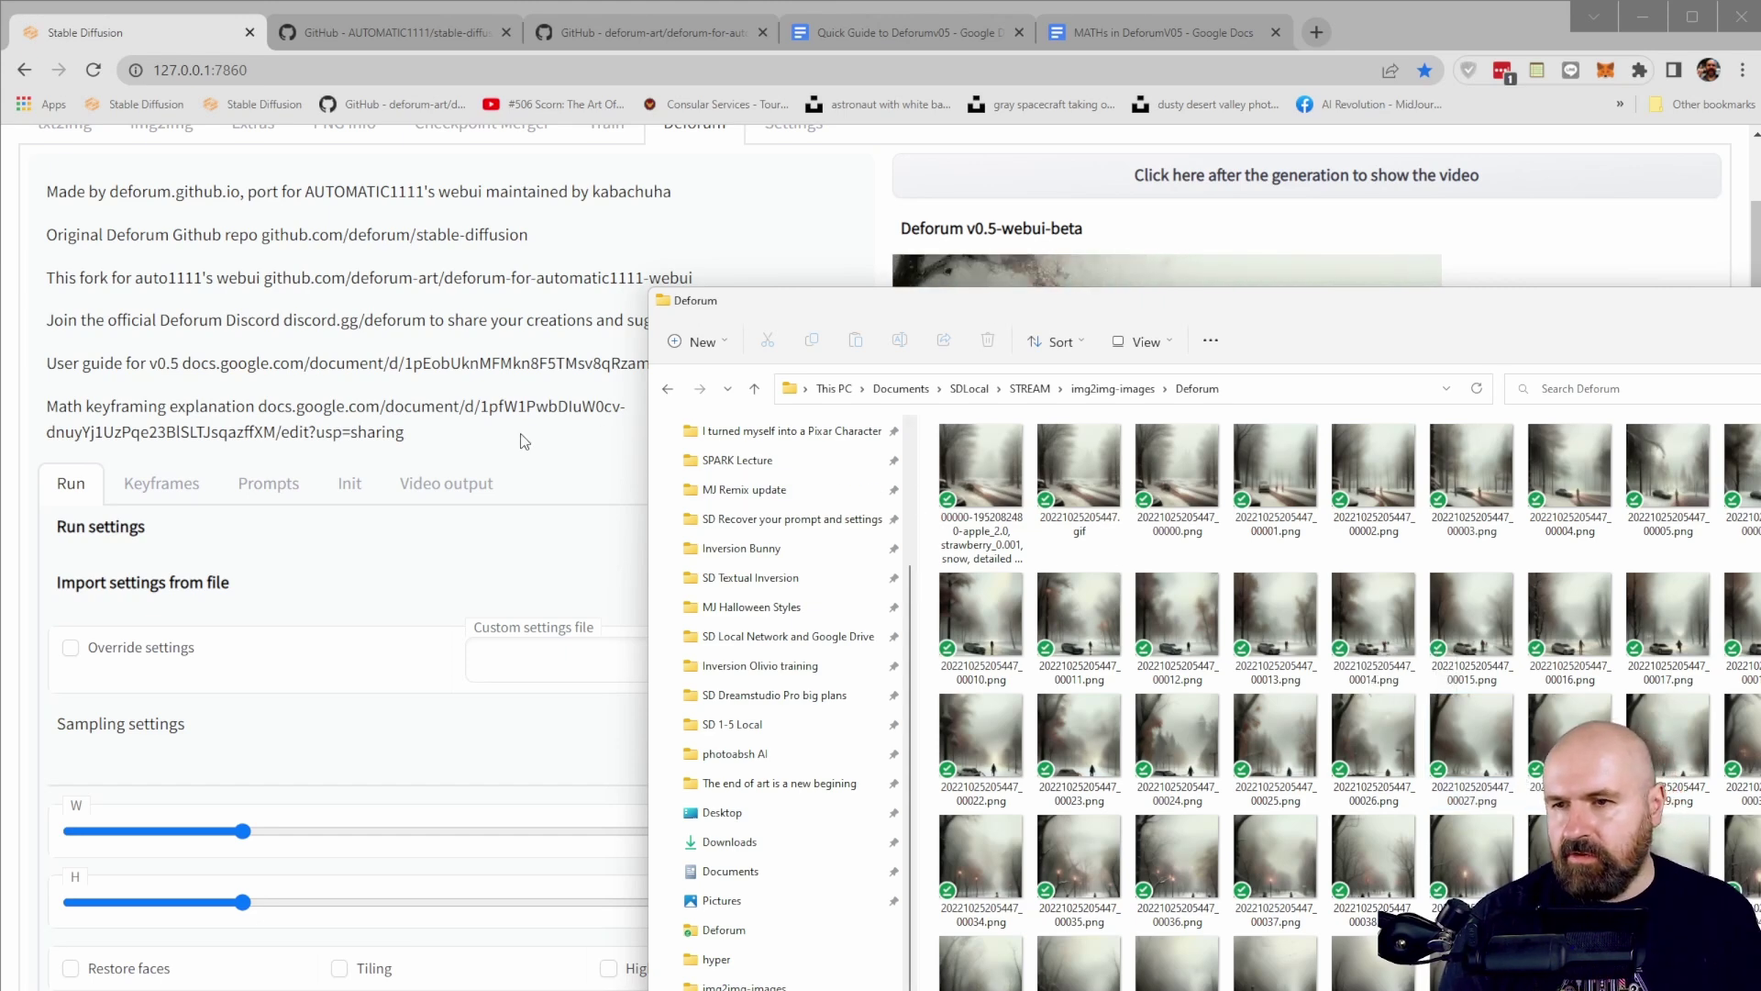
click(1151, 389)
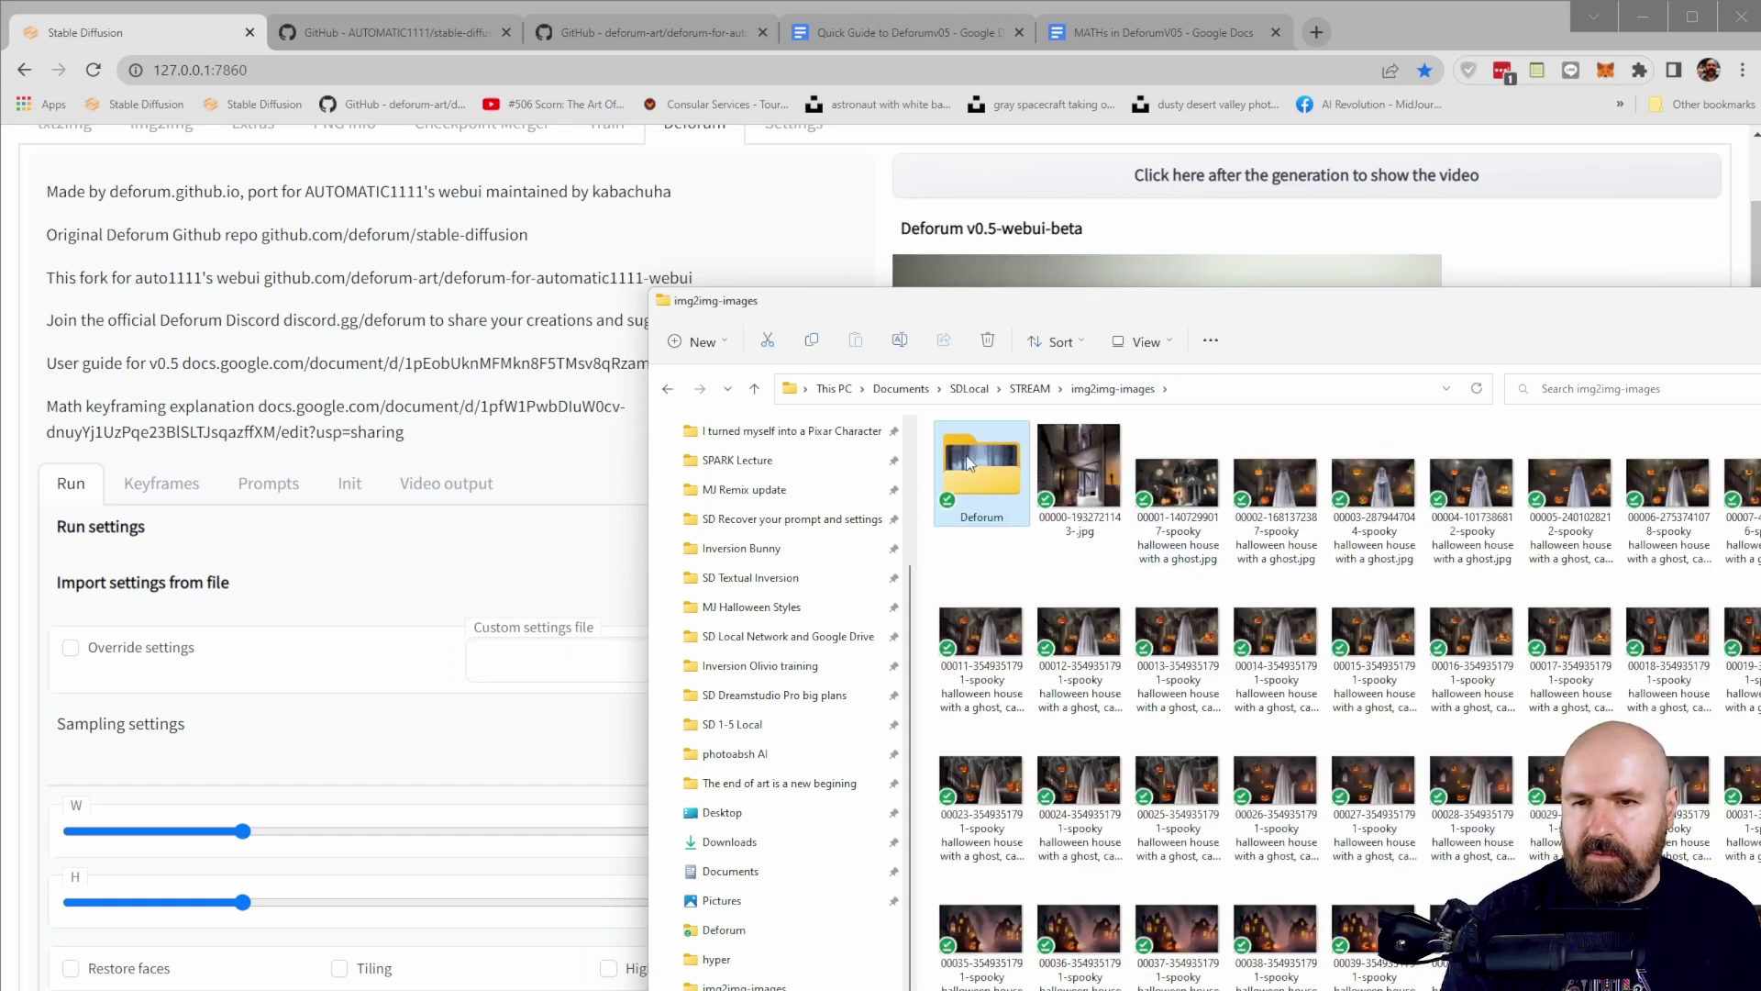
click(598, 438)
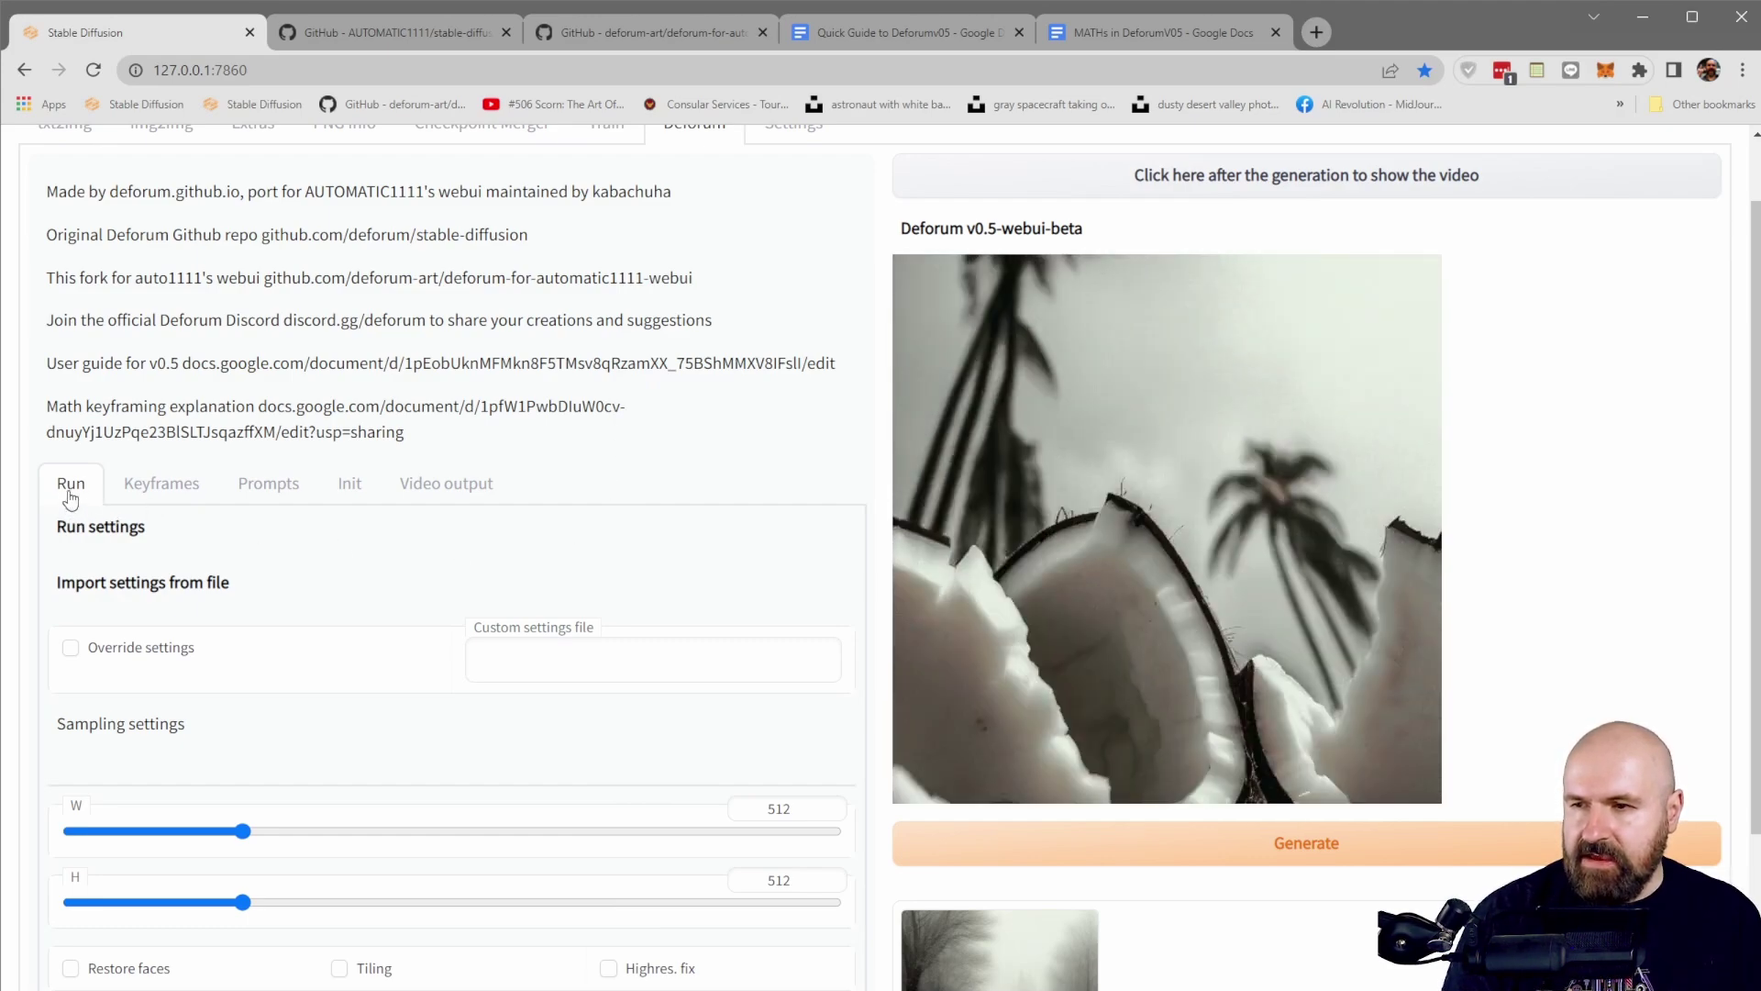
Scroll the Run settings down to Batch settings and select the batch_name value Deforum
scroll(293, 555, up, 1)
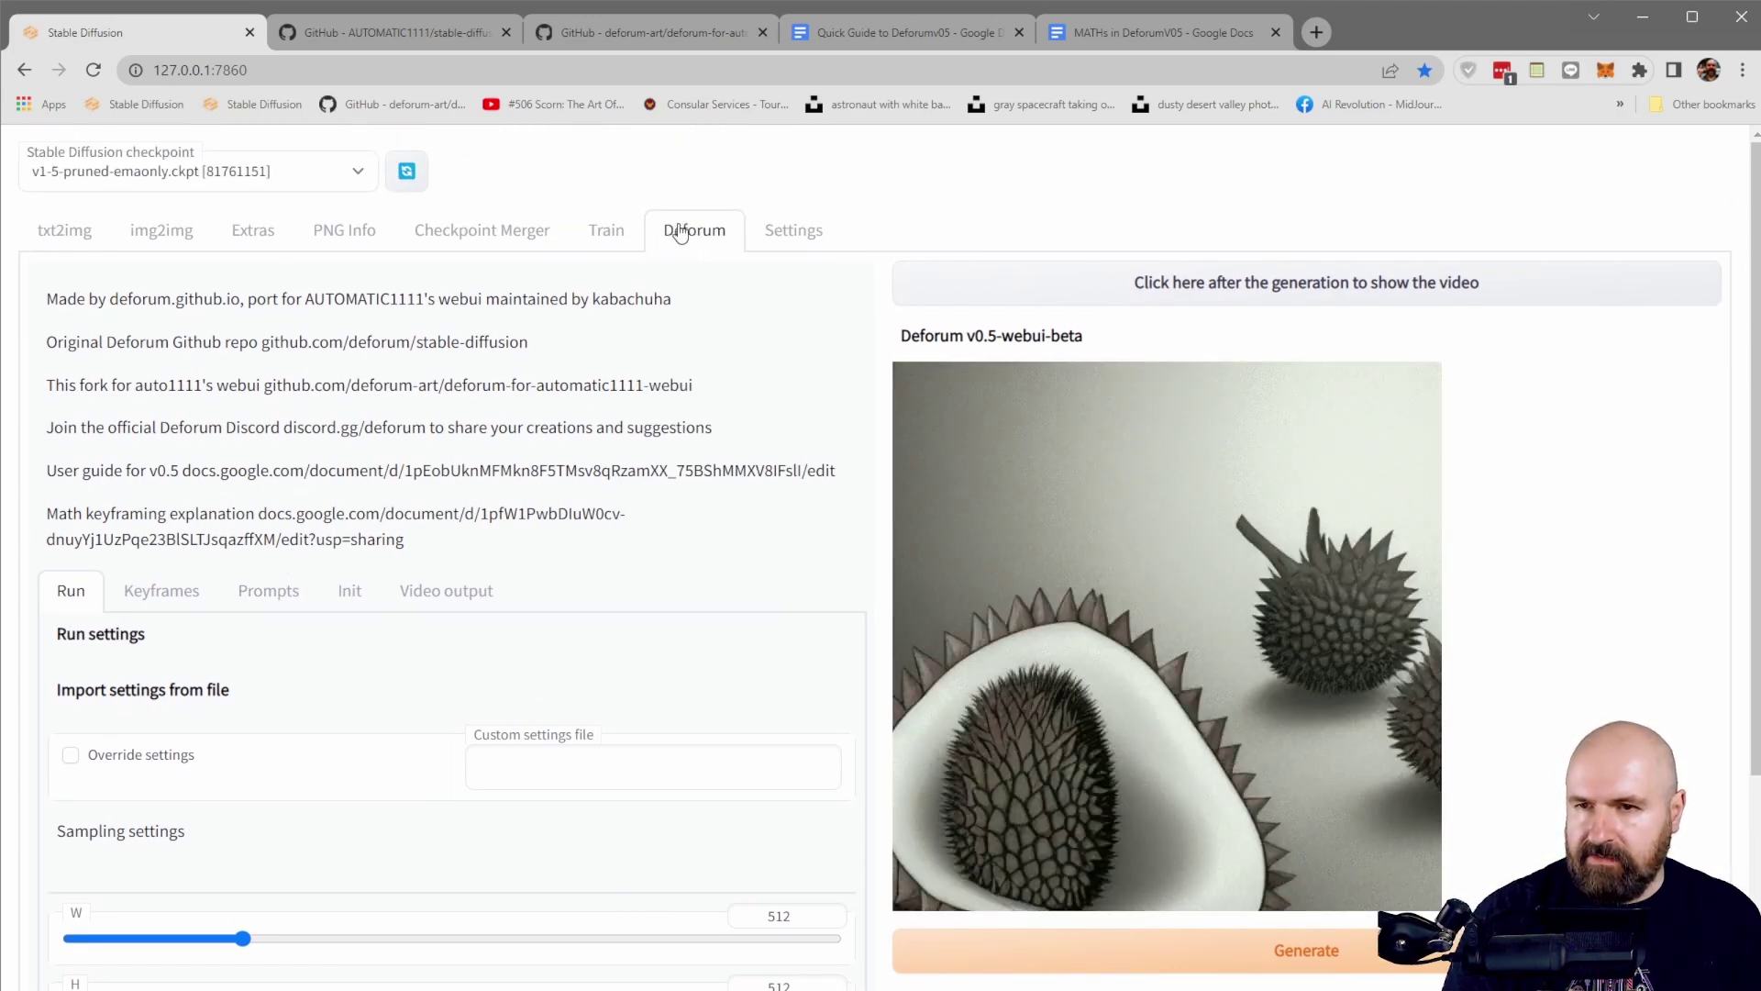
scroll(547, 648, down, 10)
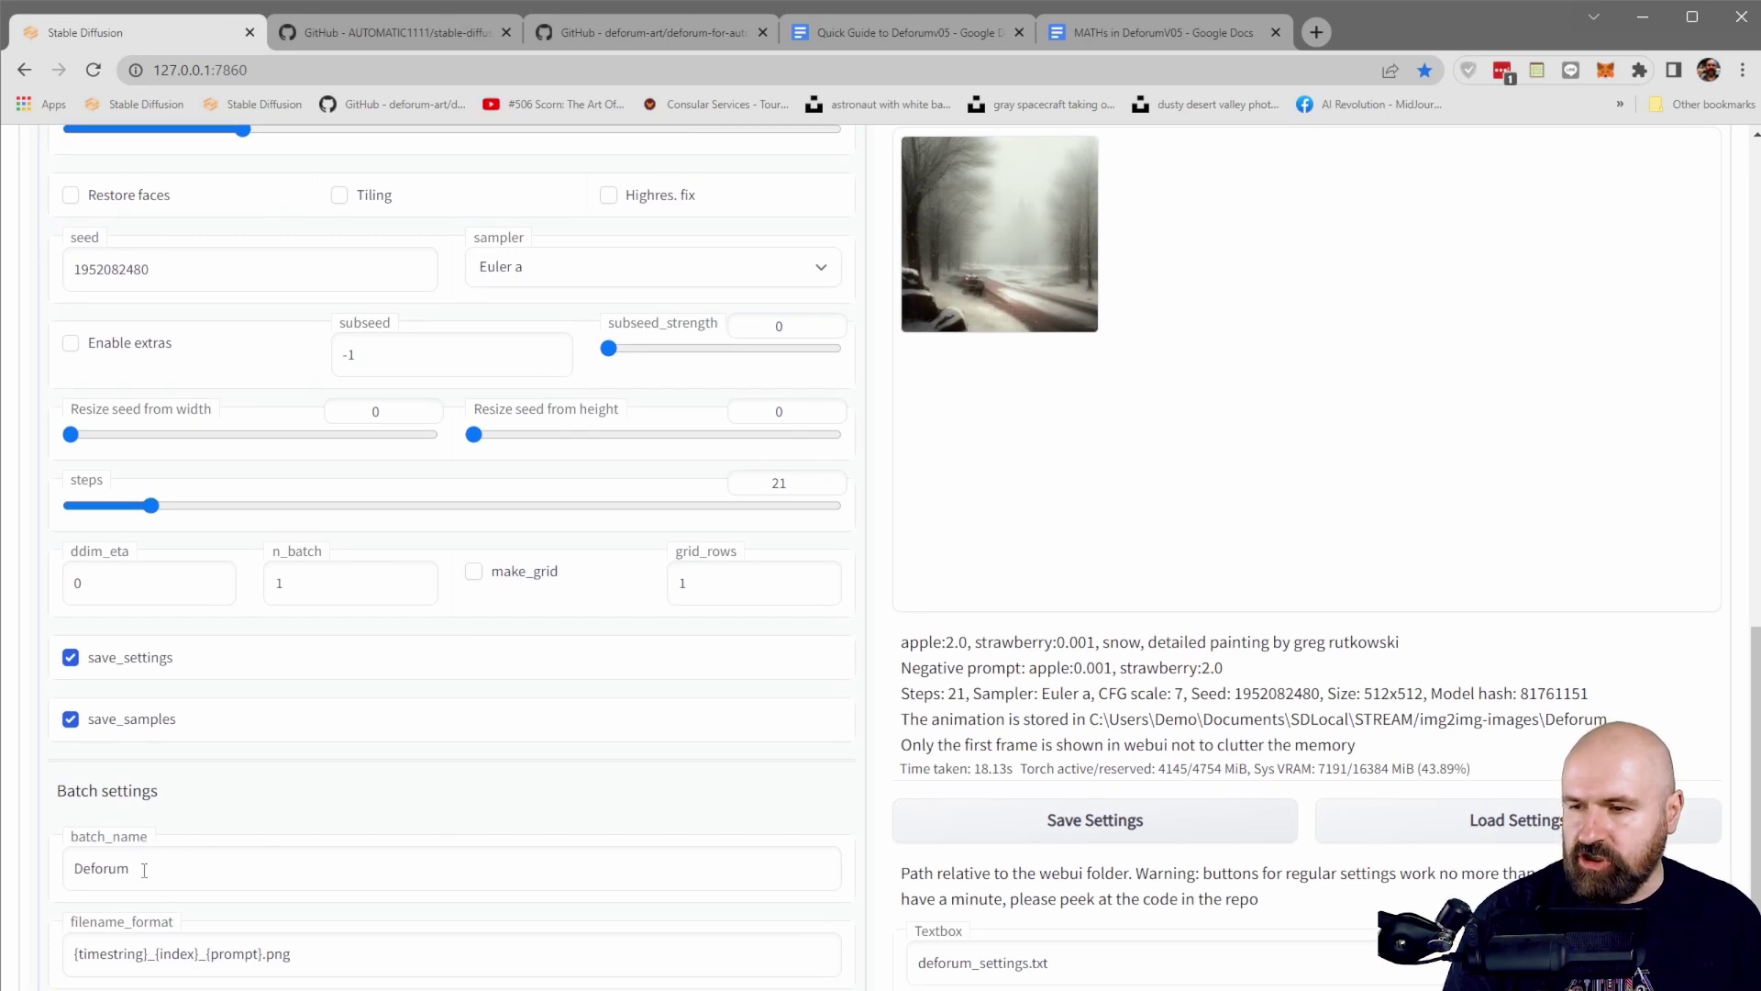
drag(143, 866, 61, 871)
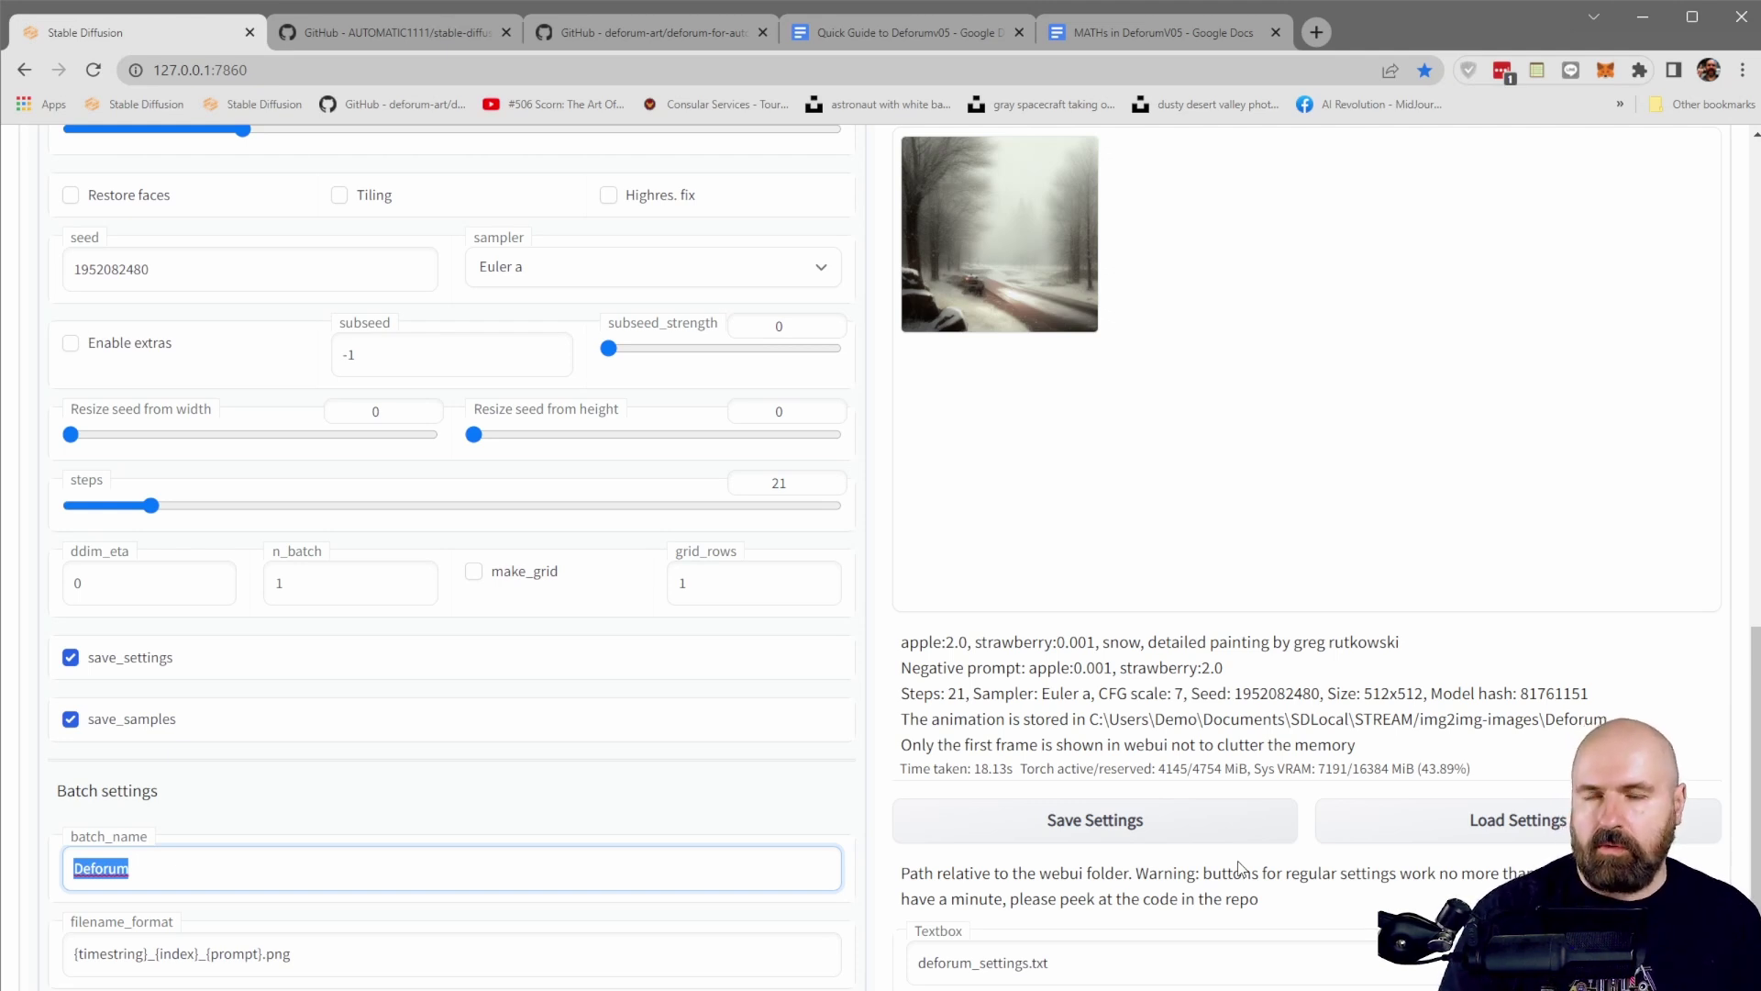
Skim the Deforum GitHub README's installation steps and example video, then open the Quick Guide to Deforum v05
key(ctrl+3)
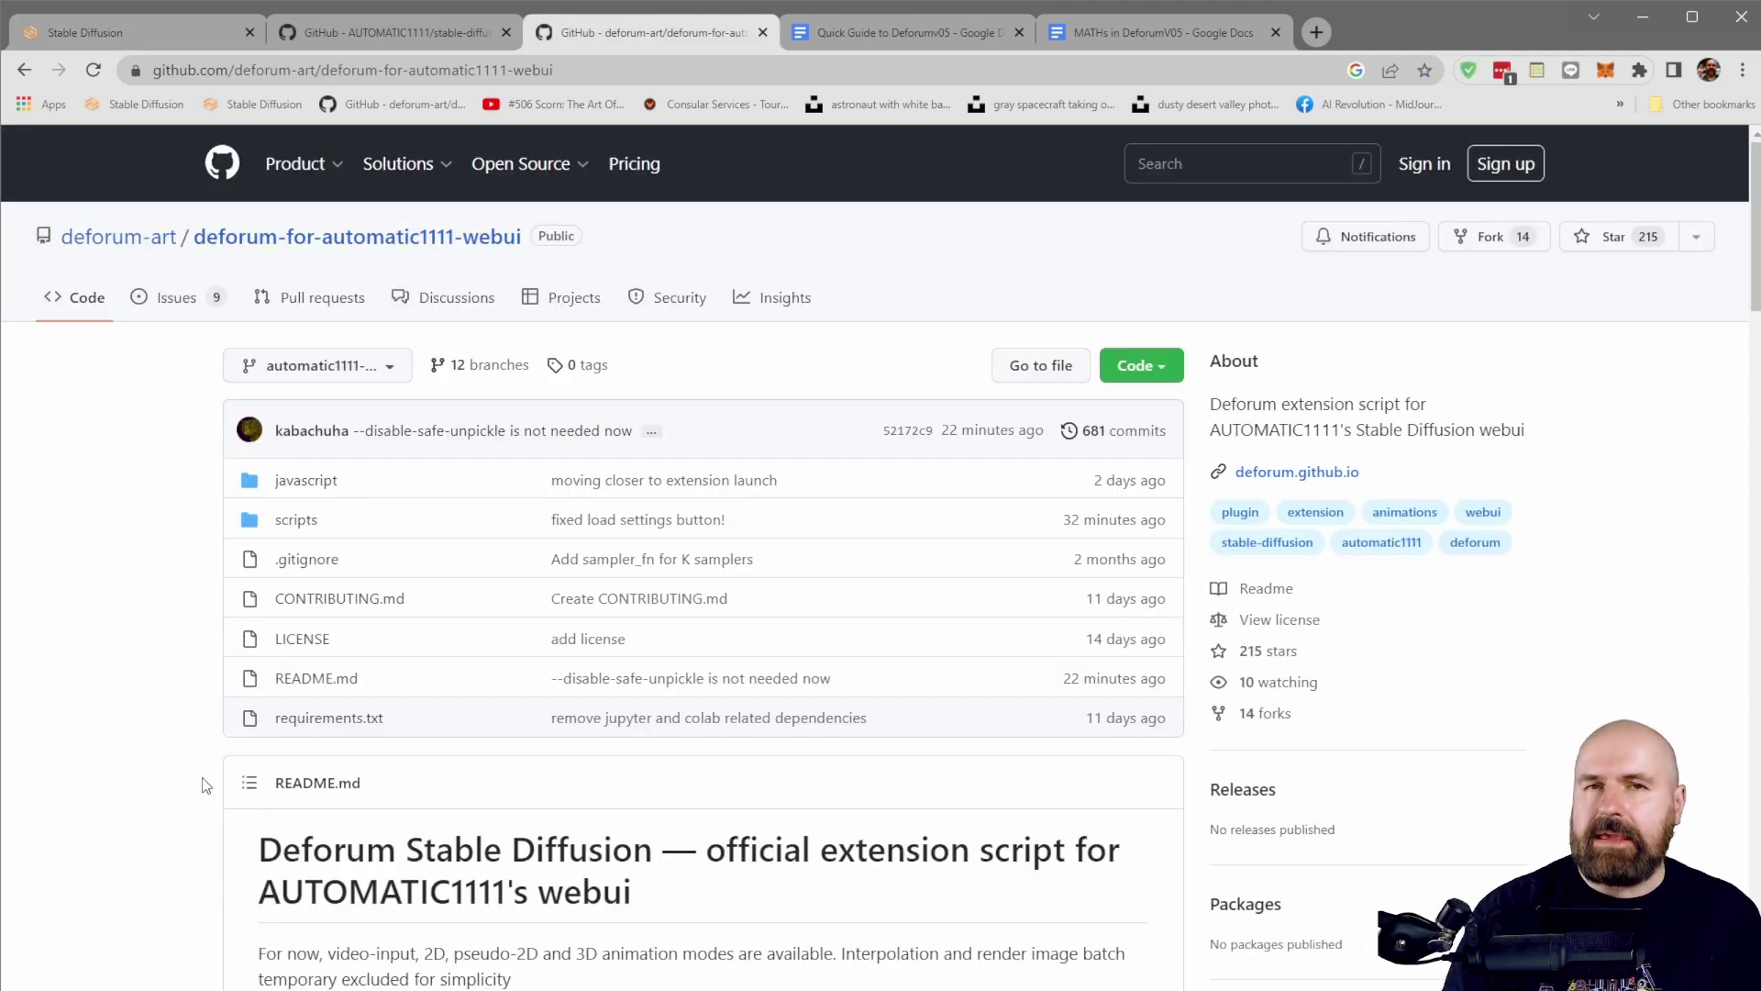
scroll(702, 705, down, 10)
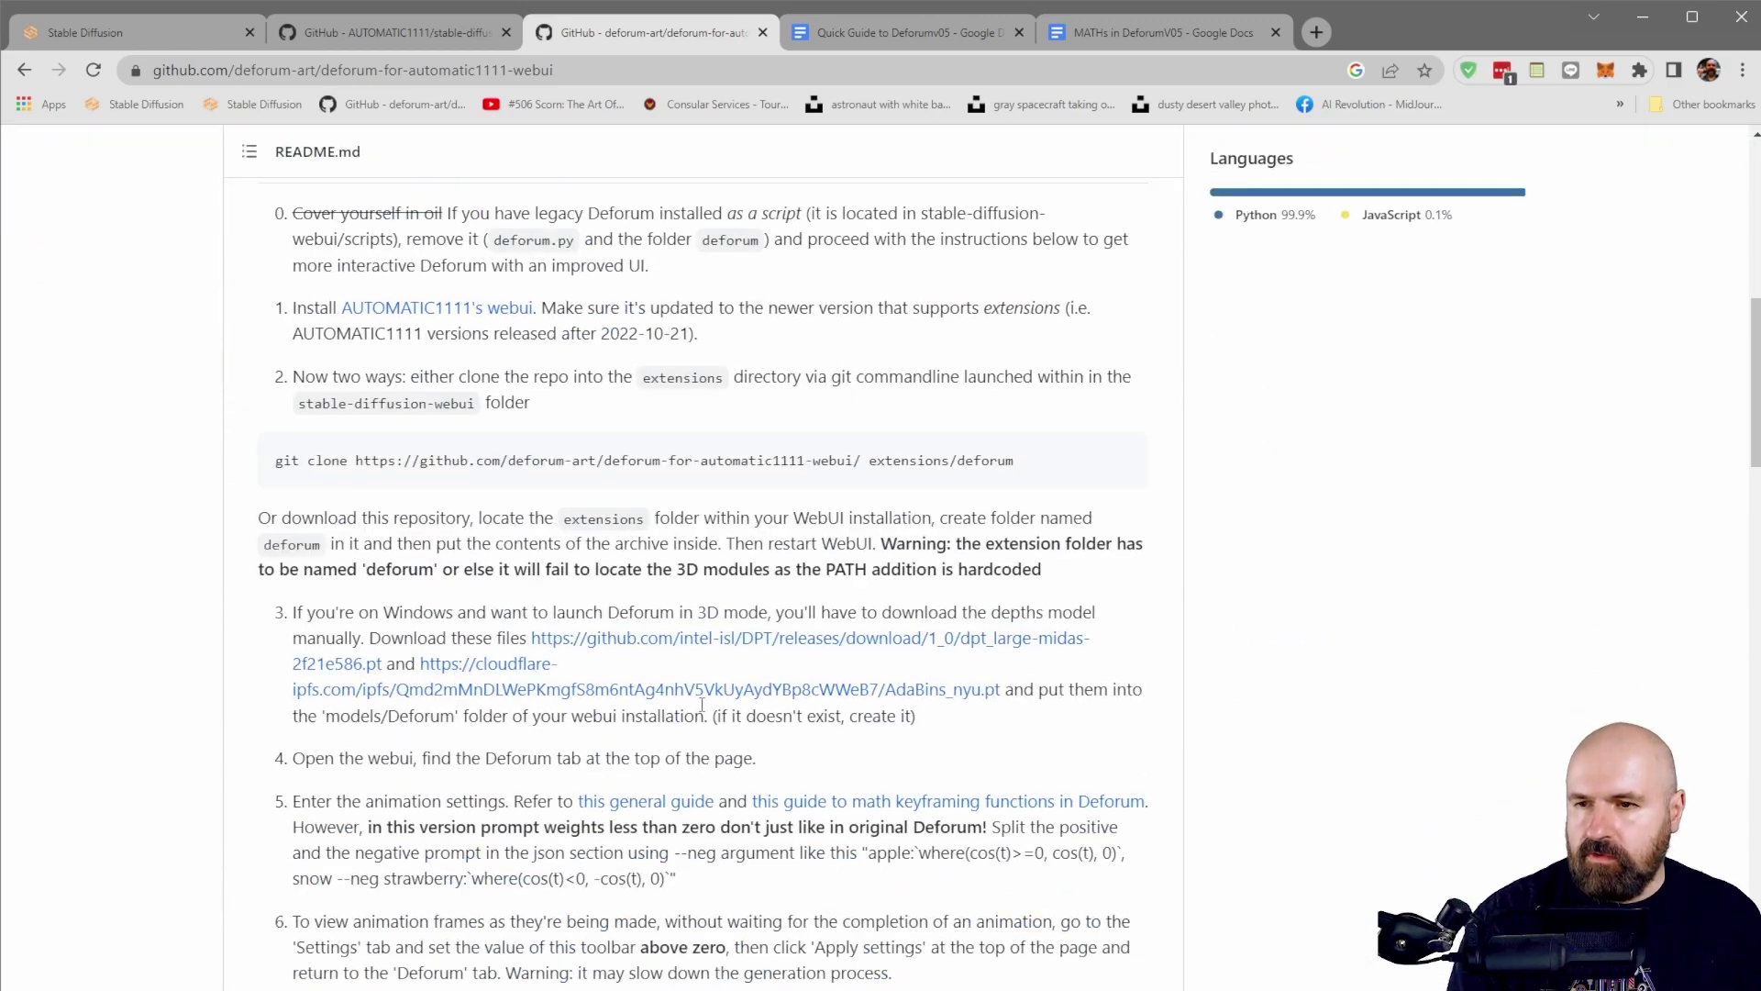
scroll(599, 876, down, 20)
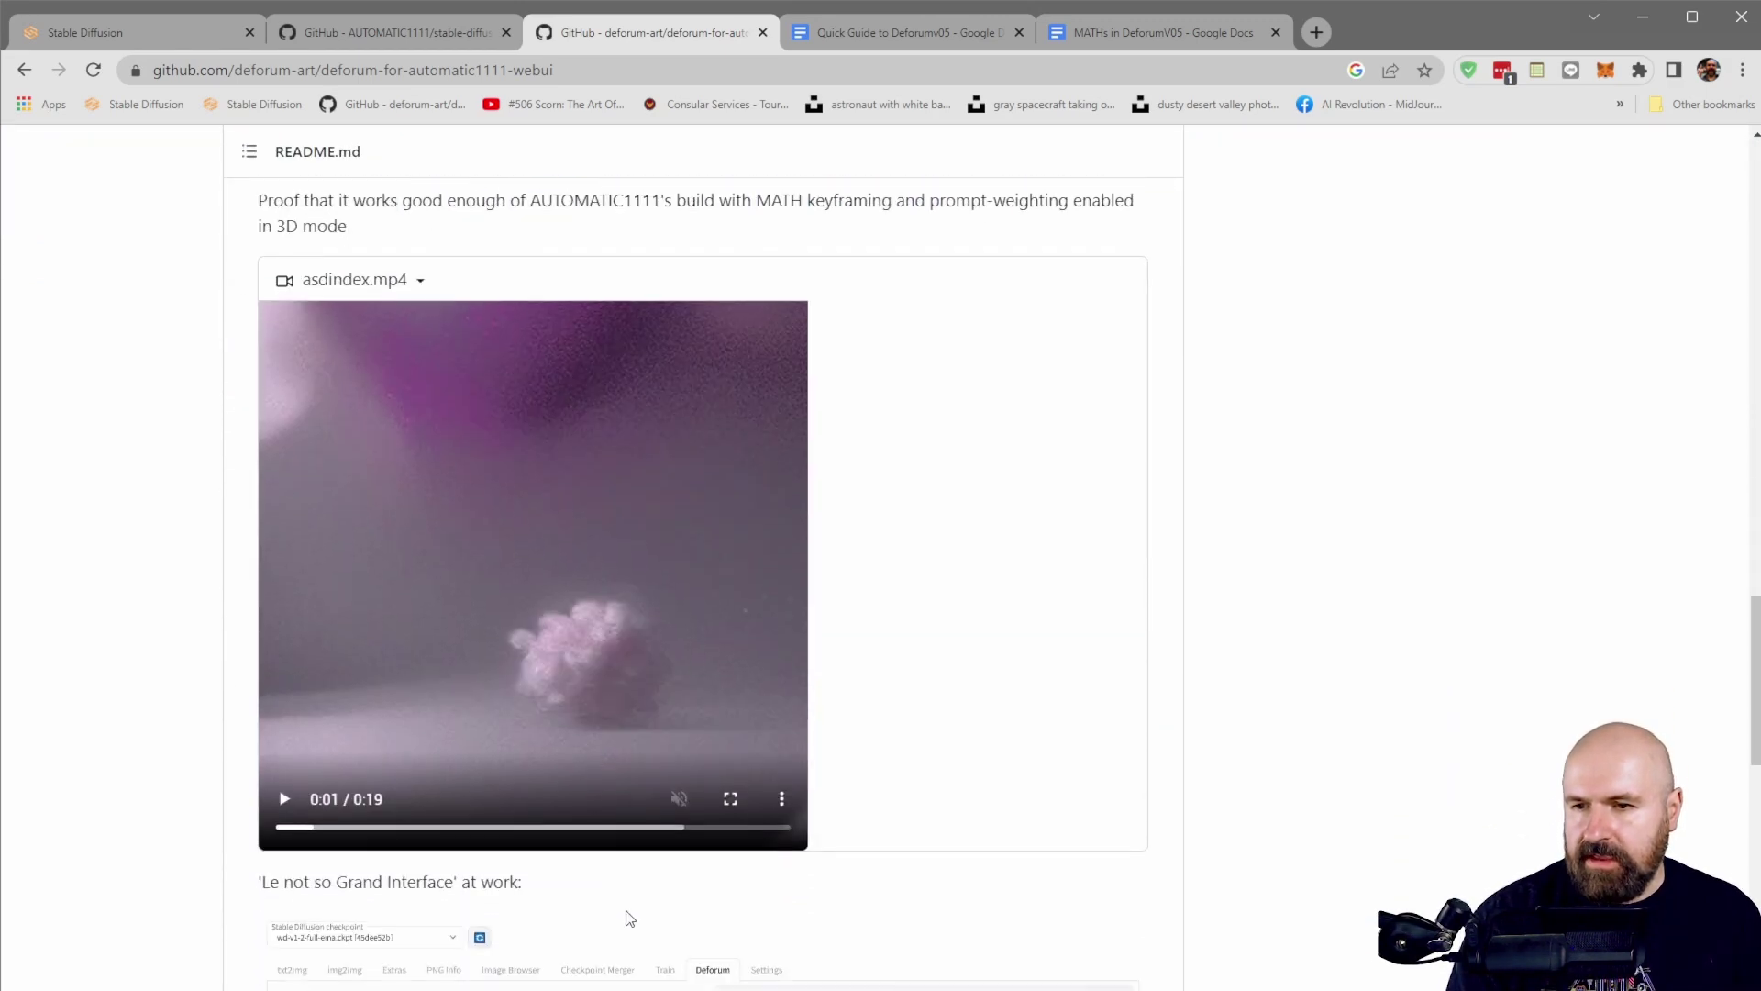
scroll(623, 925, up, 6)
scroll(623, 925, up, 15)
click(886, 32)
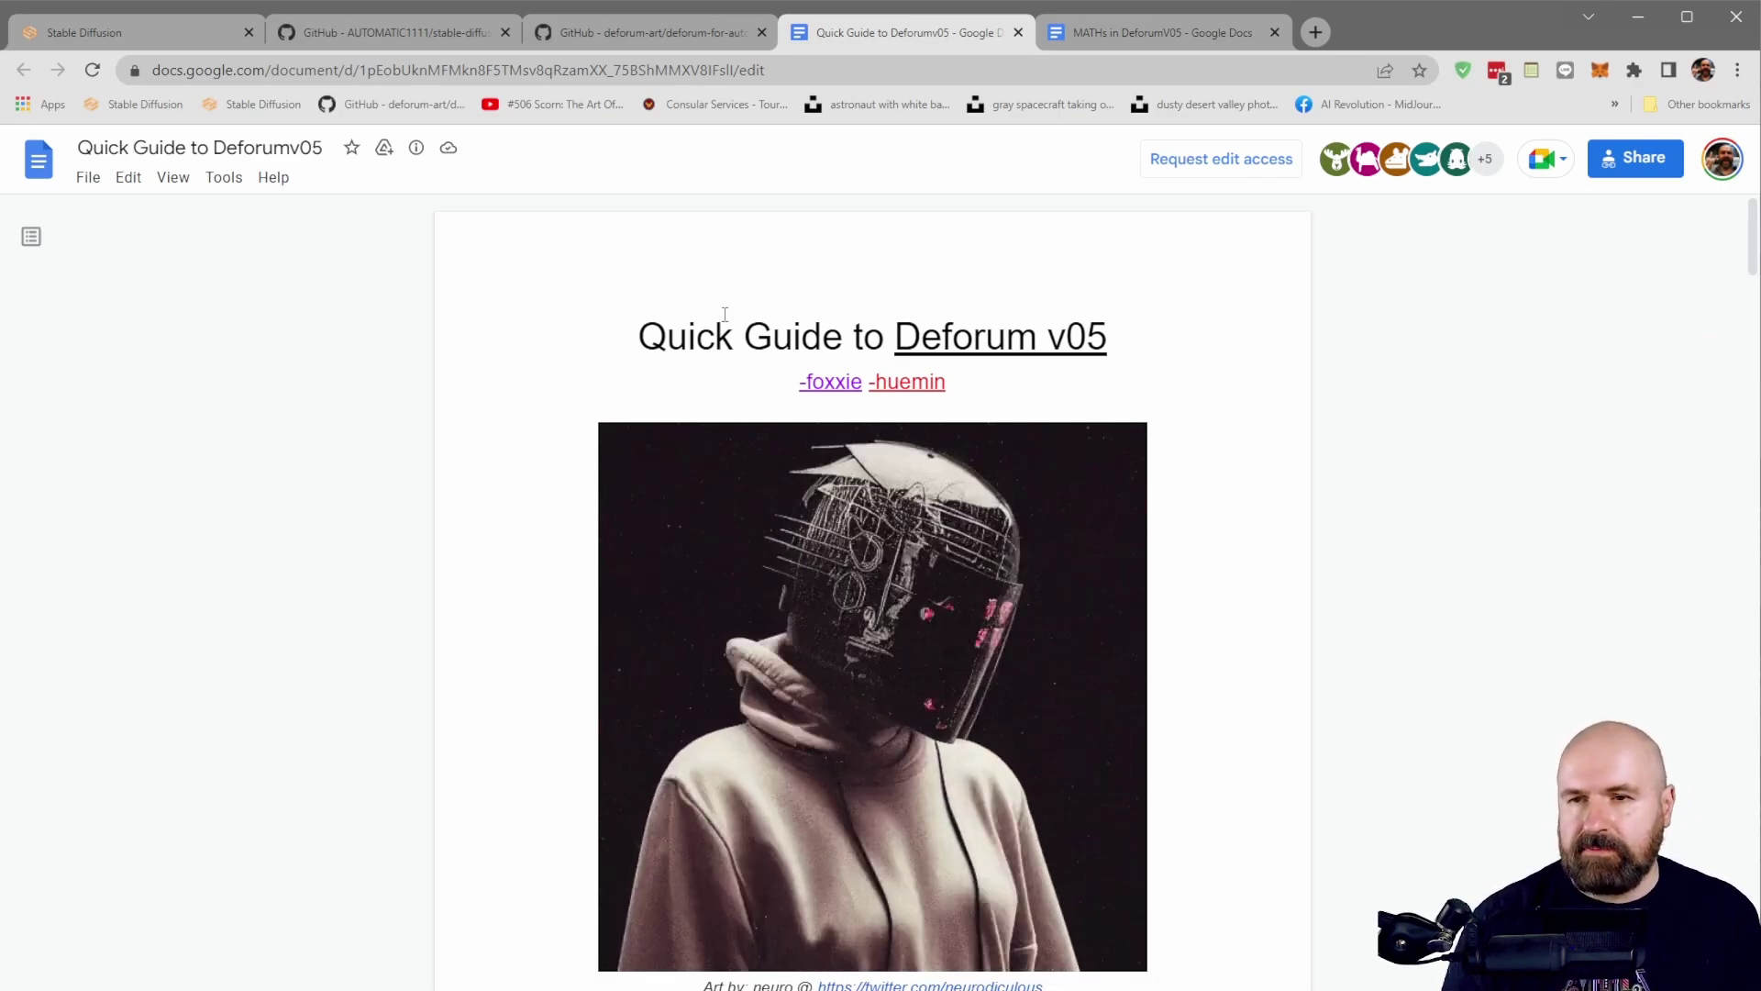
Highlight the Quick Guide title, then view the 'MATHs in Deforum v05' document and highlight its title
drag(633, 336, 886, 338)
click(1055, 33)
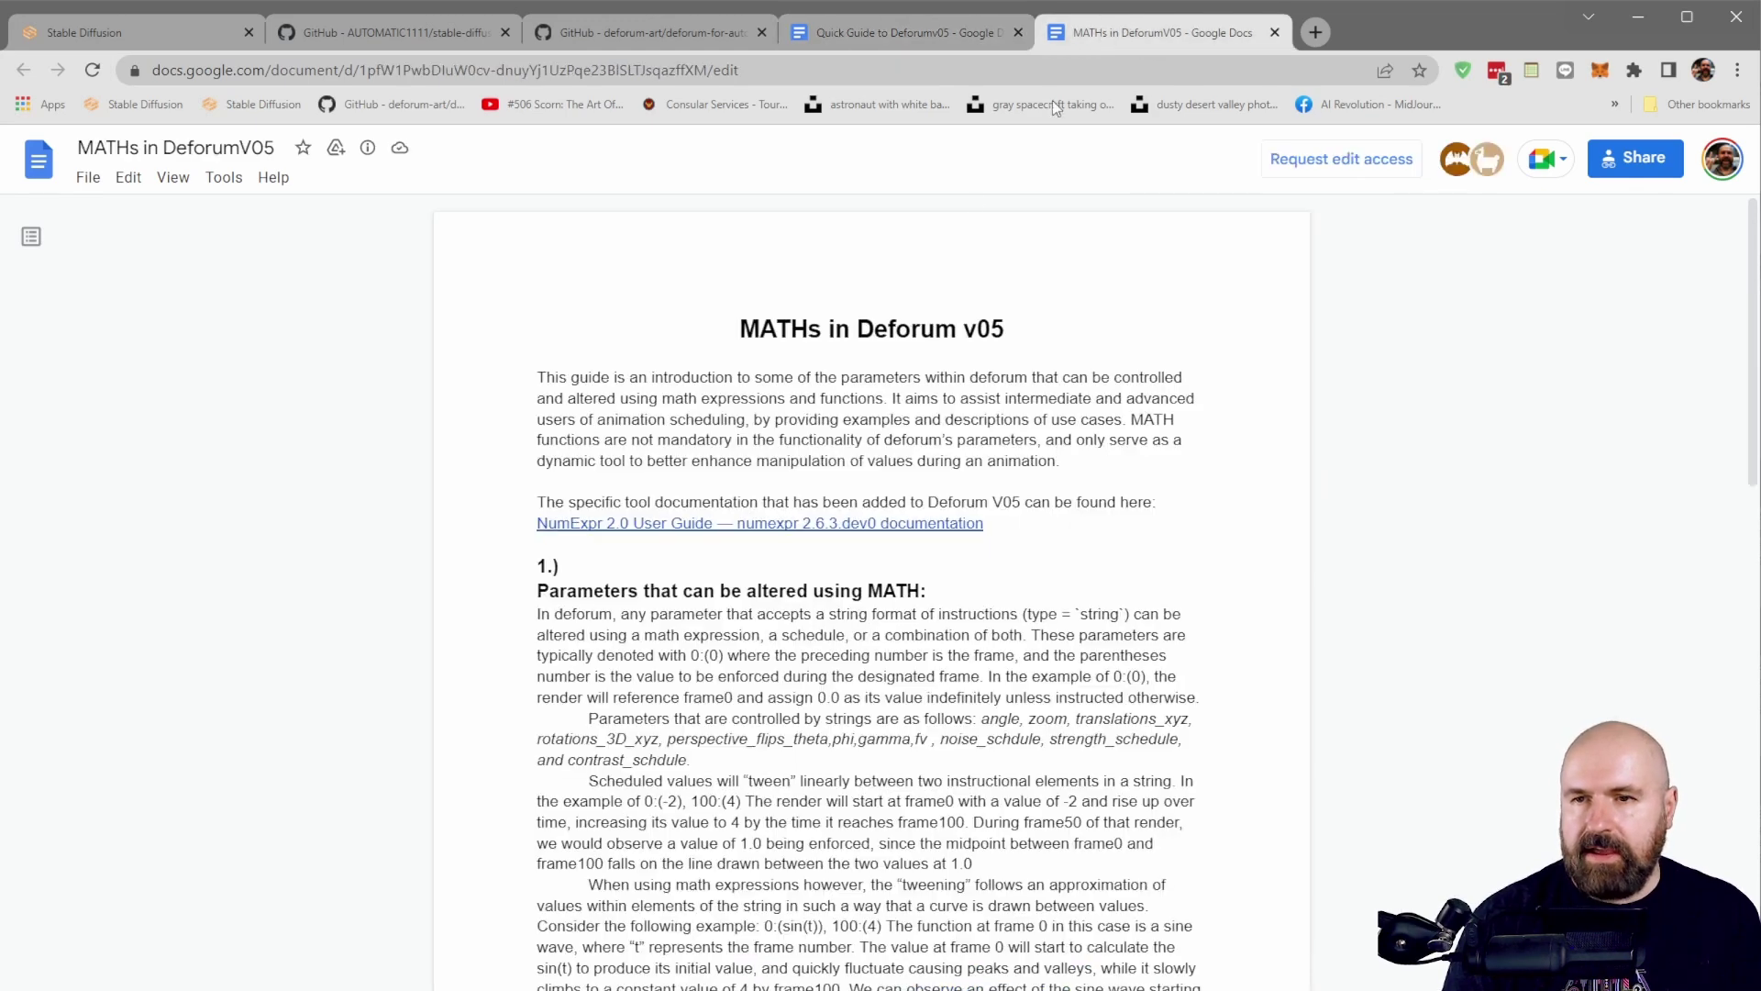
drag(745, 322, 1014, 332)
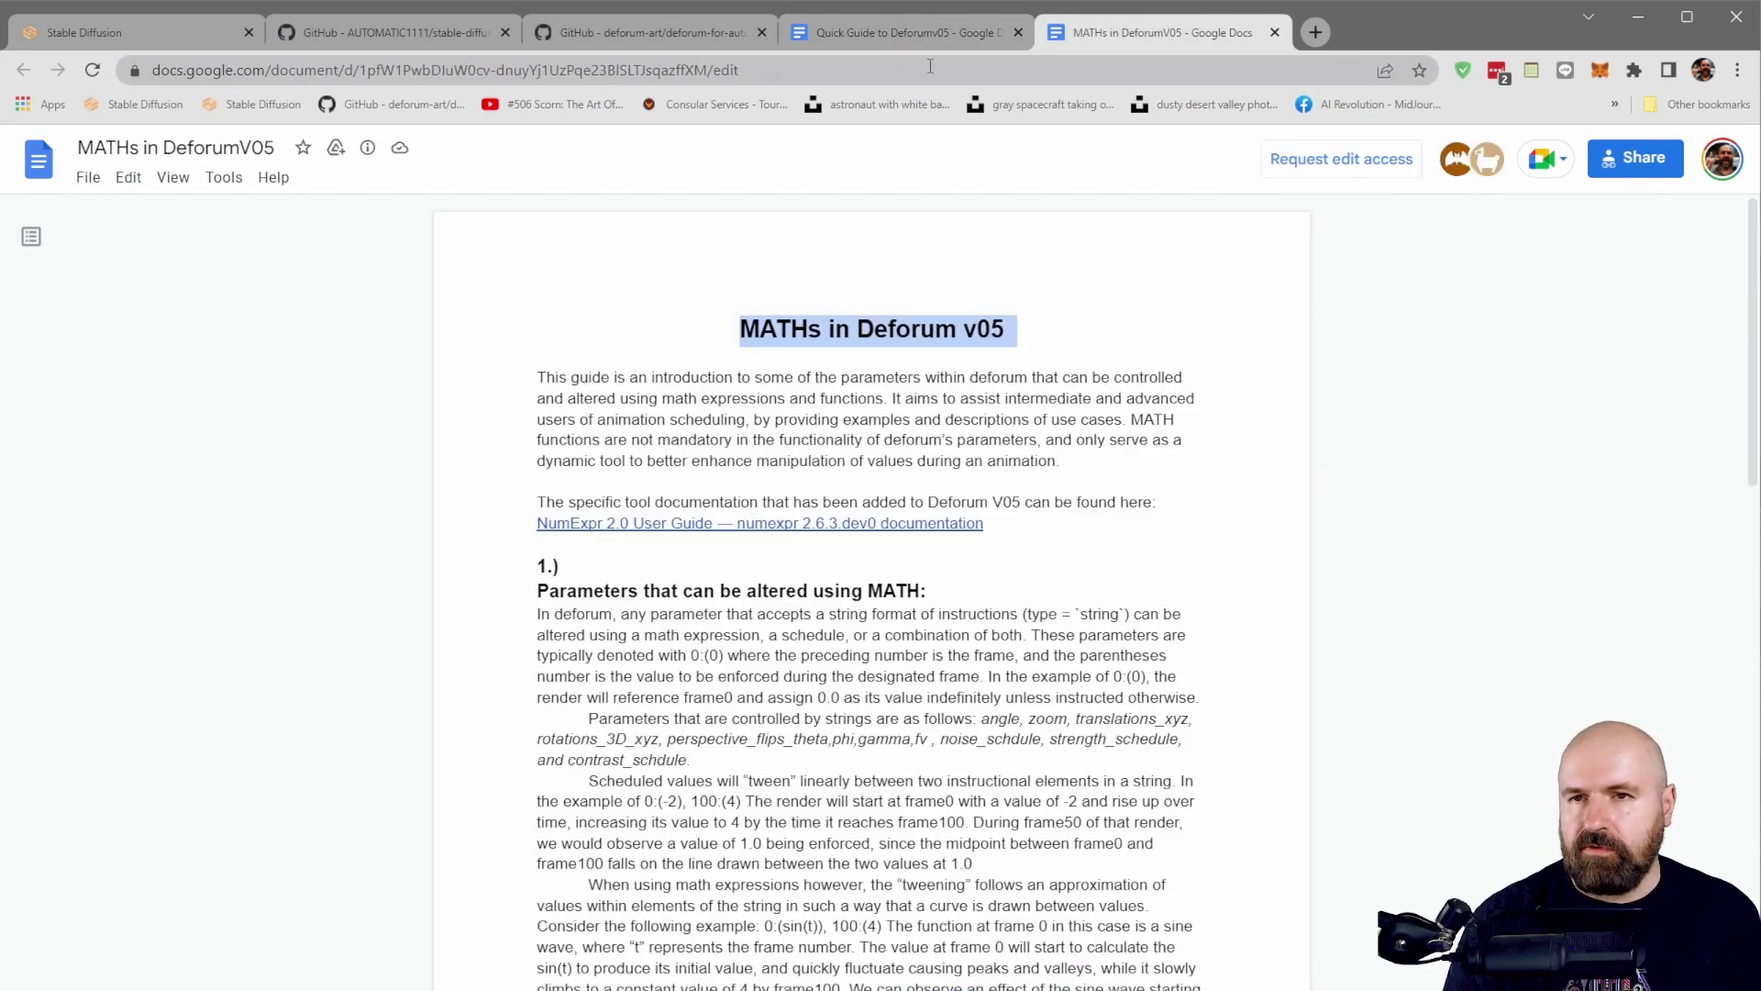
Back in the Quick Guide, scroll to Motion Parameters, from angle and zoom to contrast_schedule
click(930, 33)
scroll(1153, 578, down, 15)
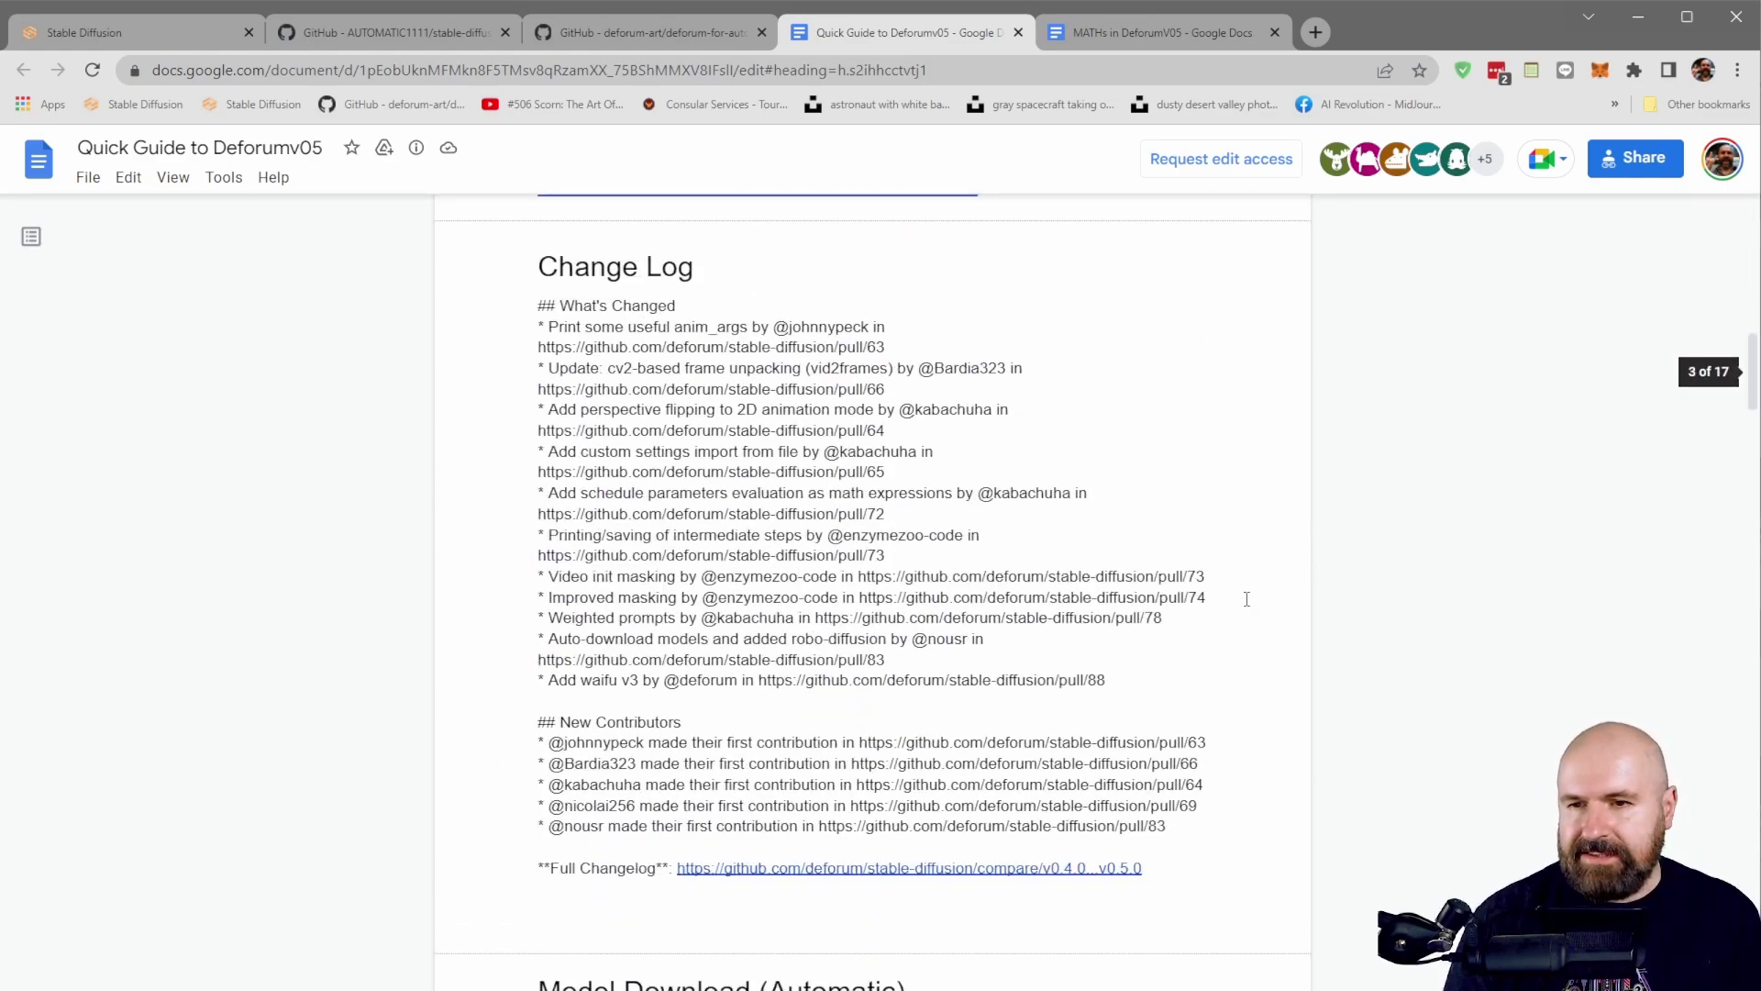
scroll(1247, 599, down, 15)
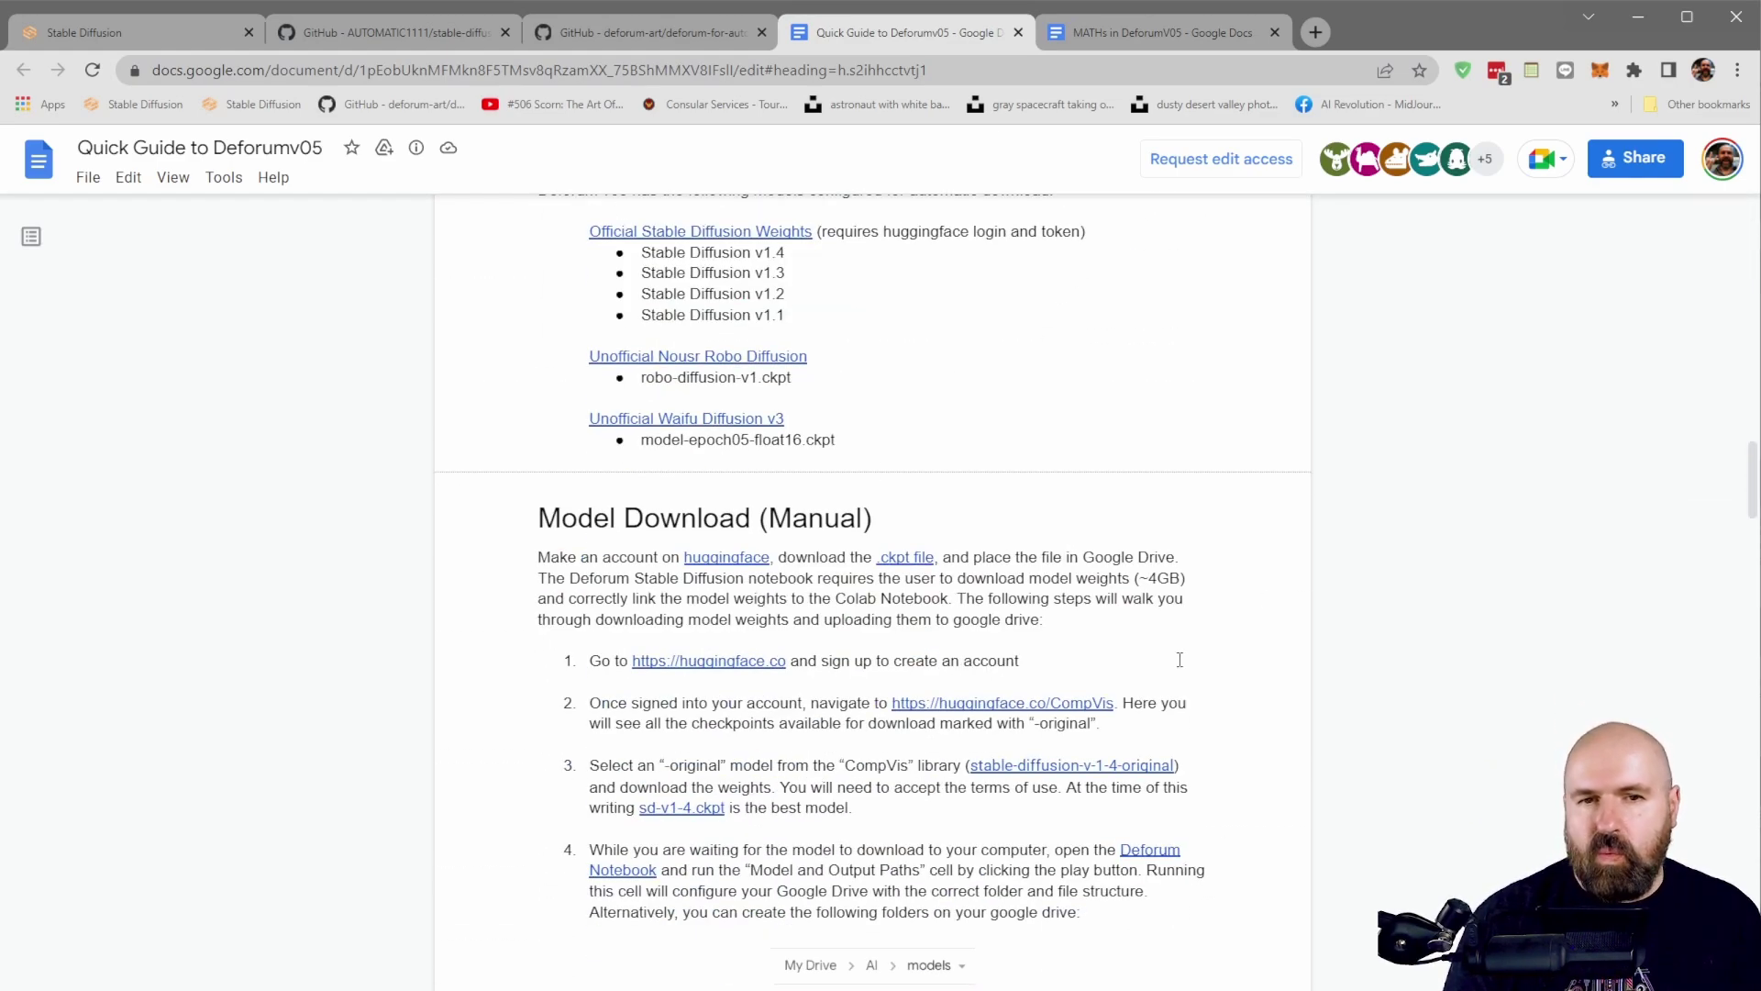
scroll(1198, 673, down, 12)
scroll(1198, 674, down, 8)
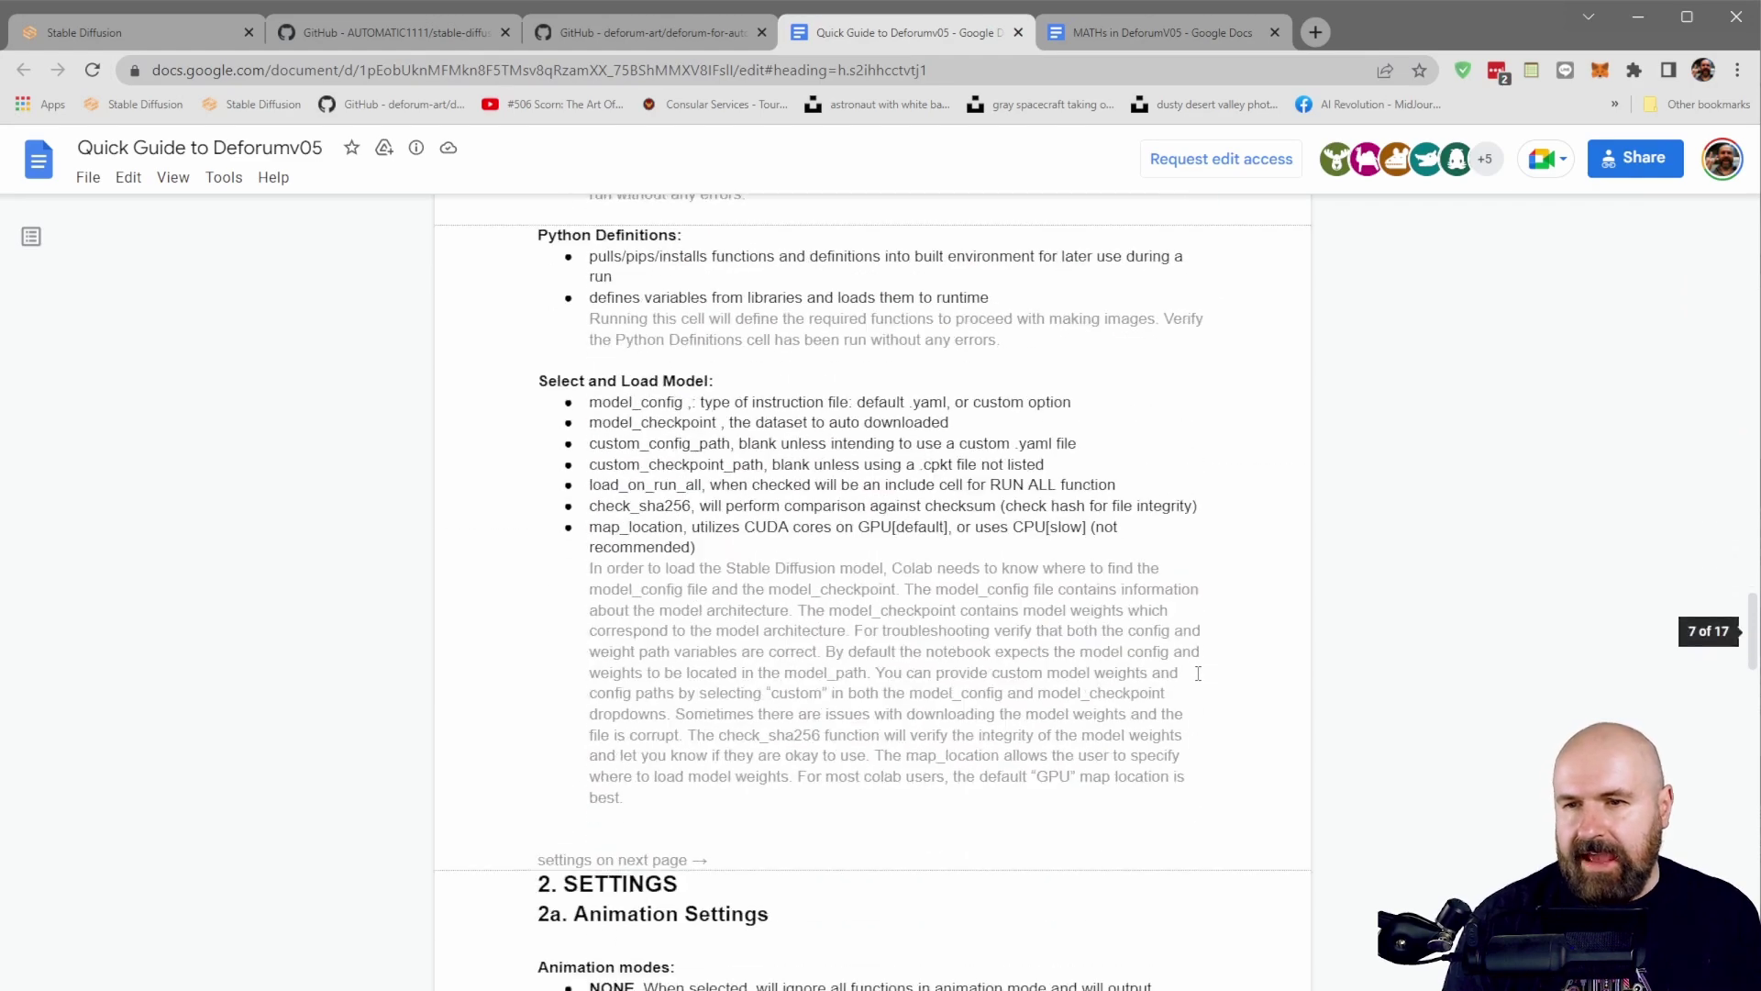
scroll(1120, 739, down, 12)
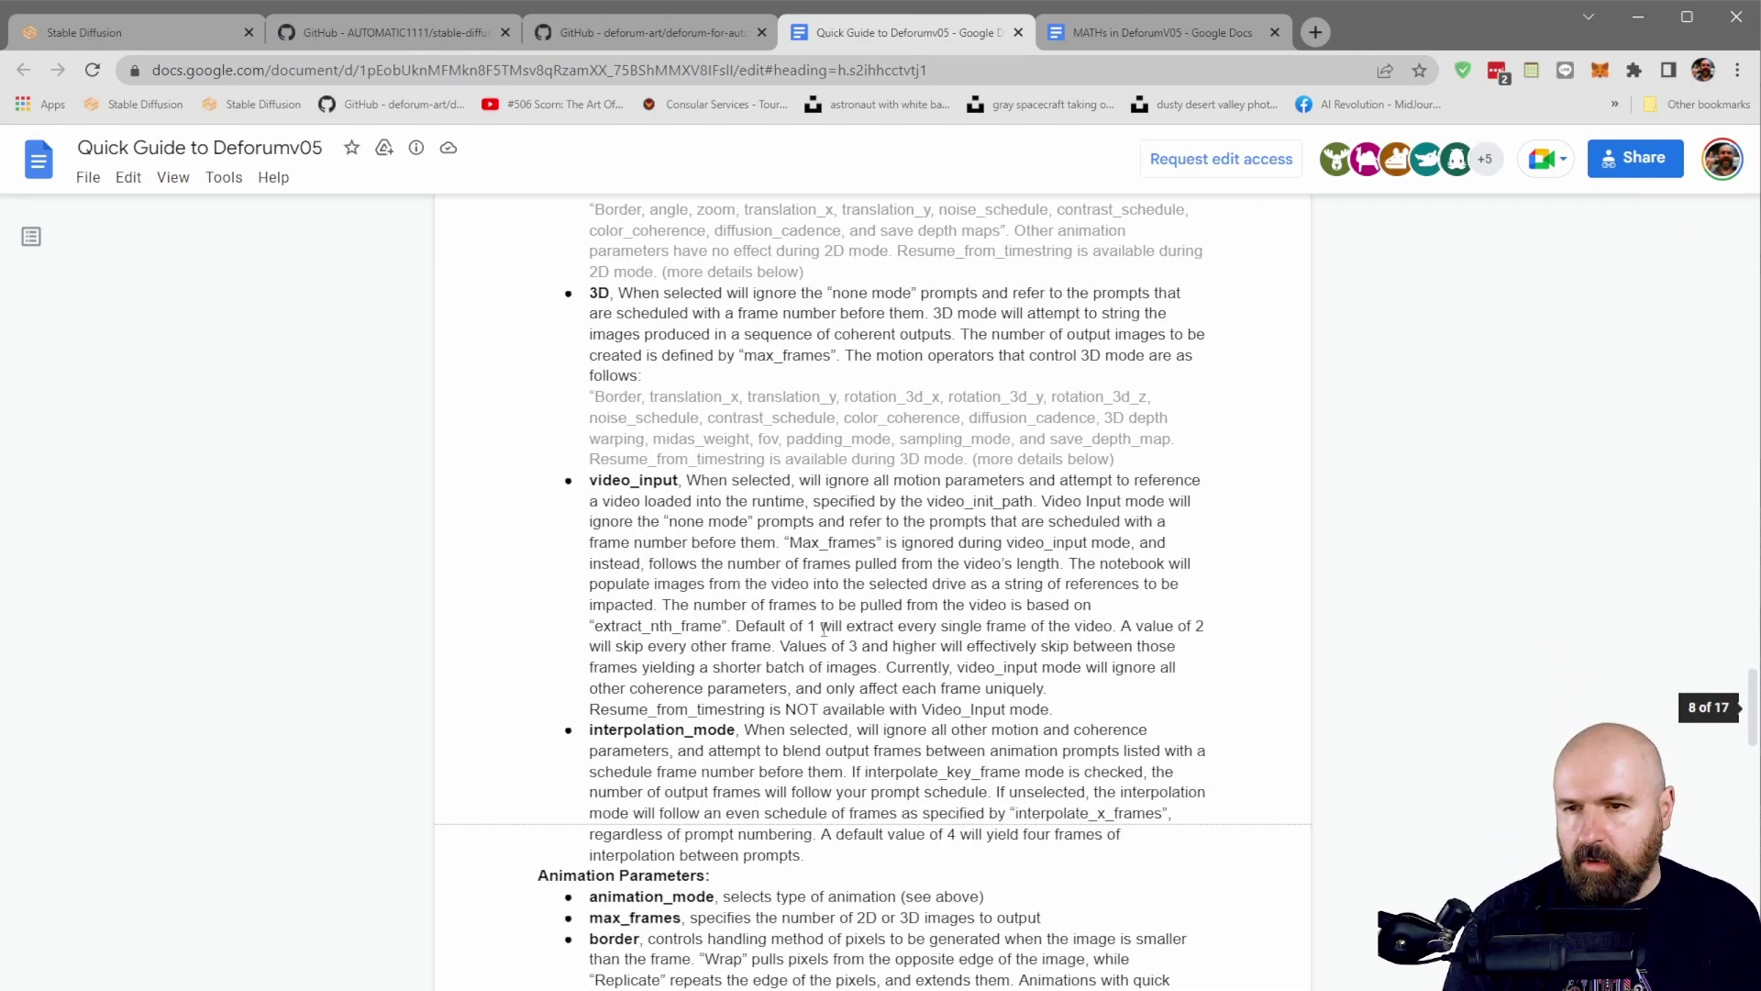
scroll(1121, 740, down, 5)
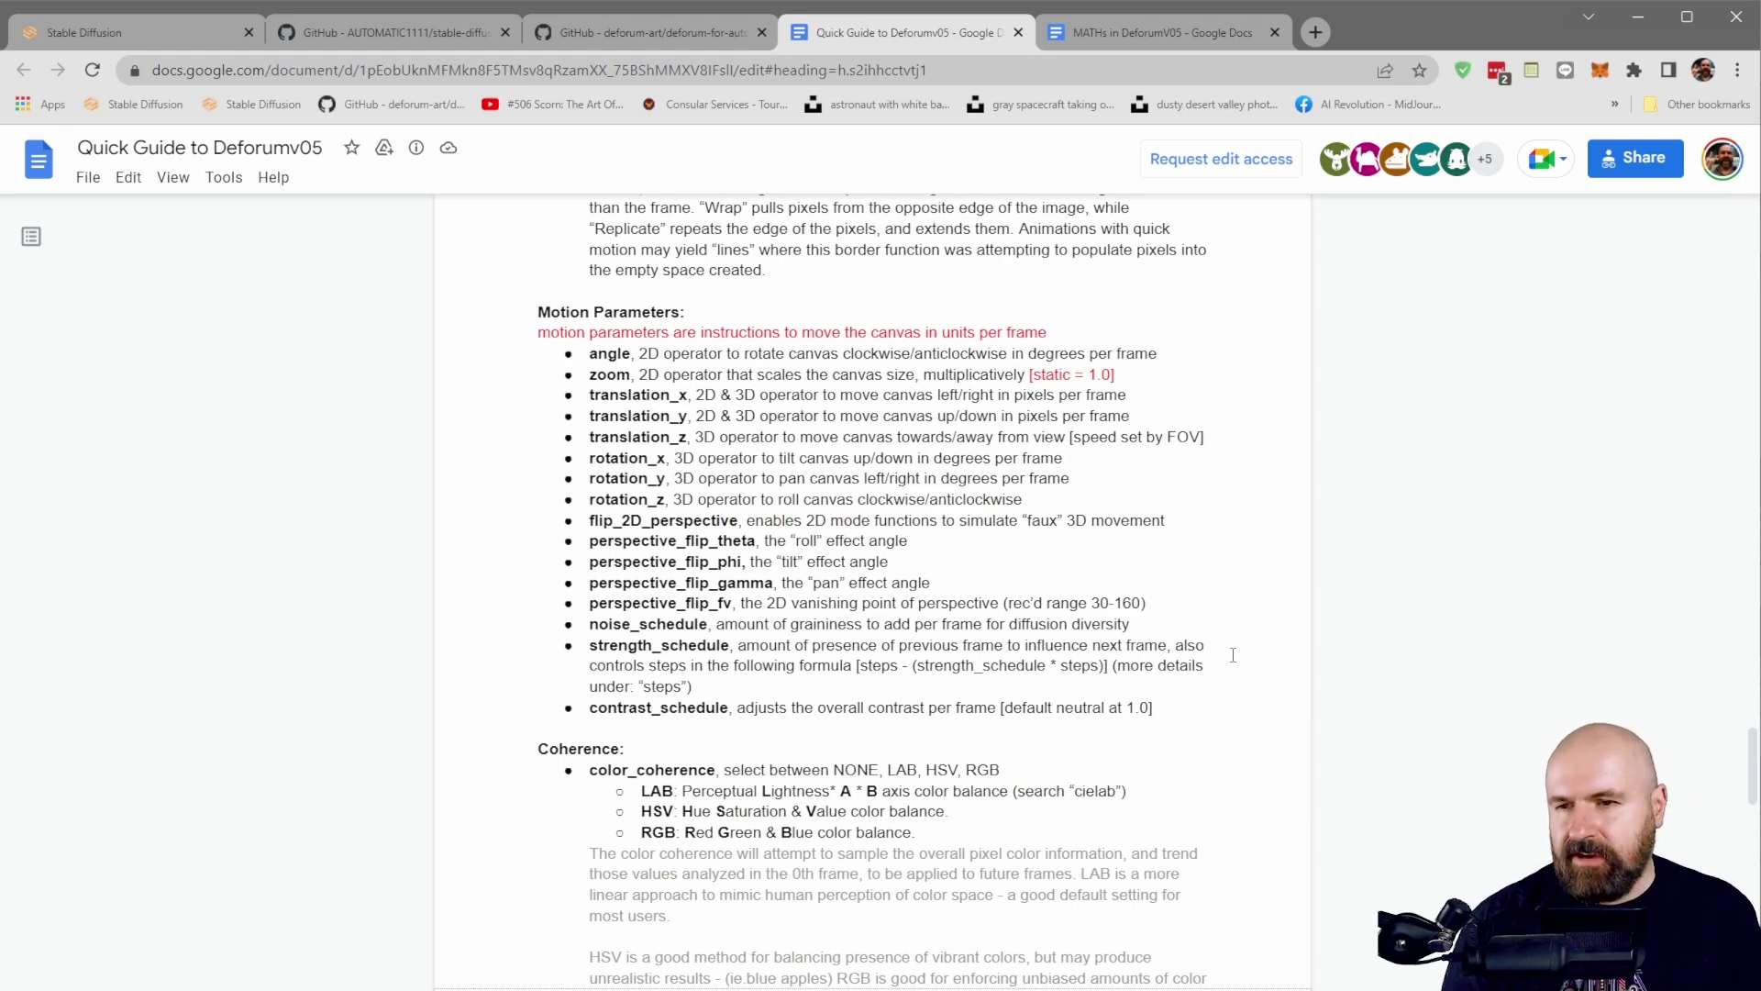
key(ctrl+1)
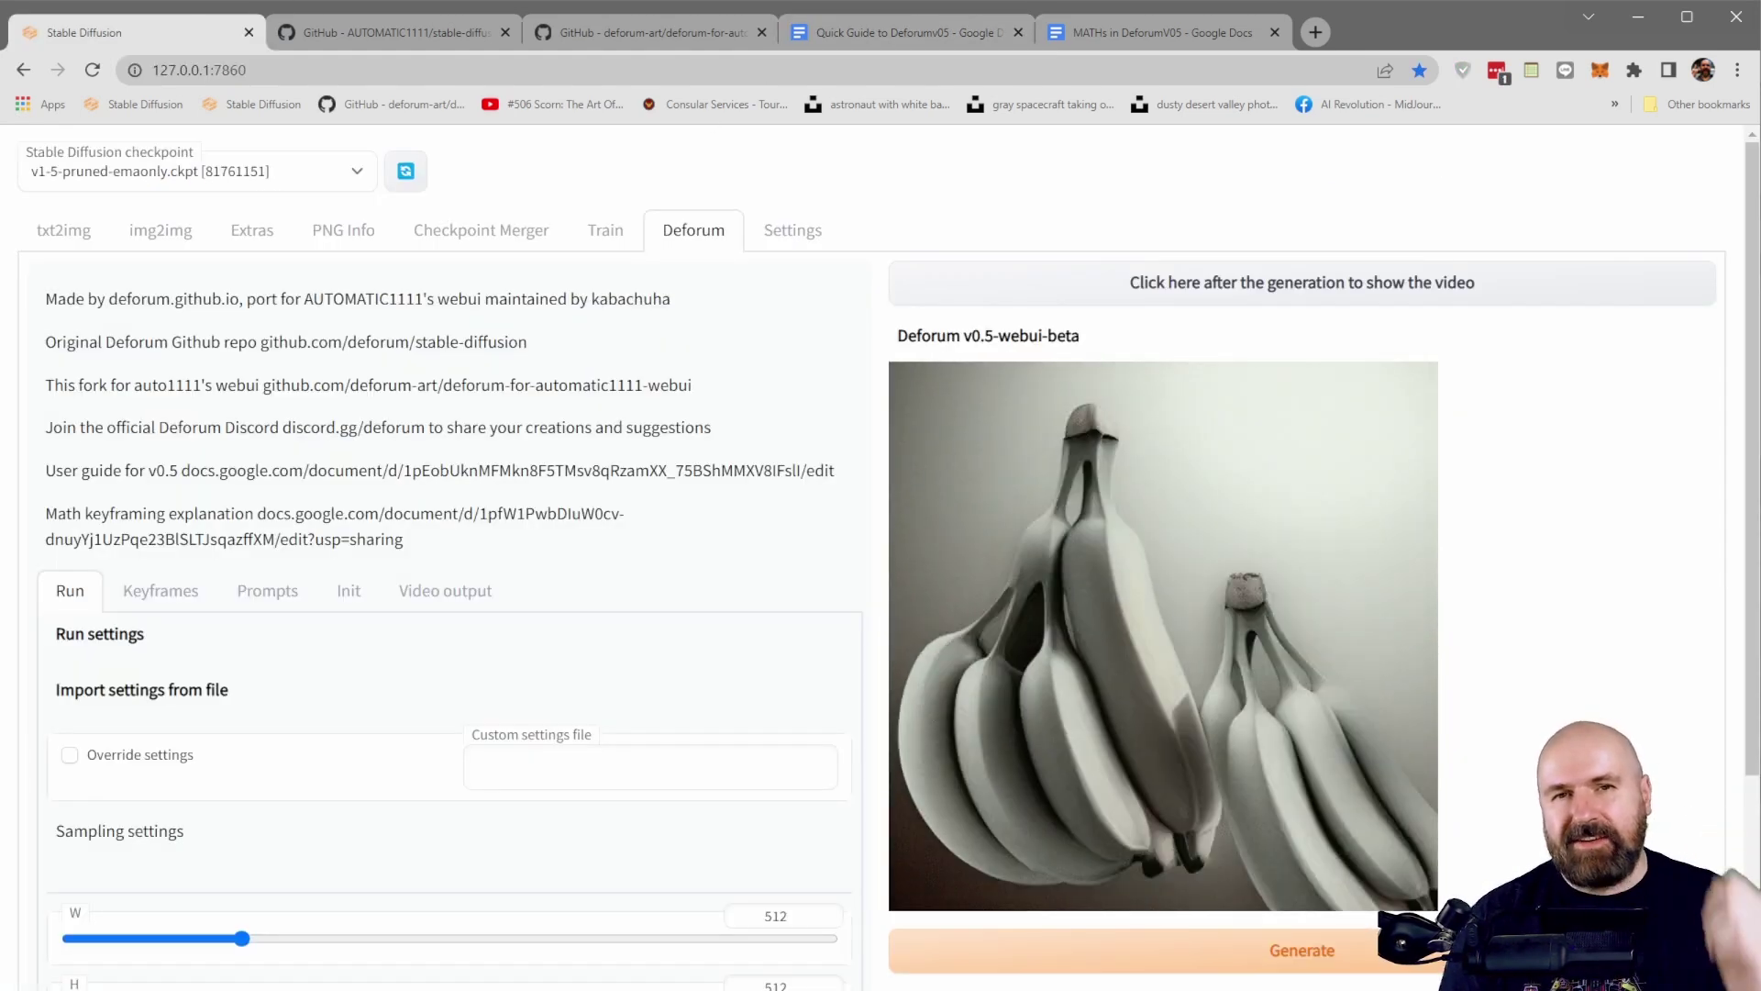